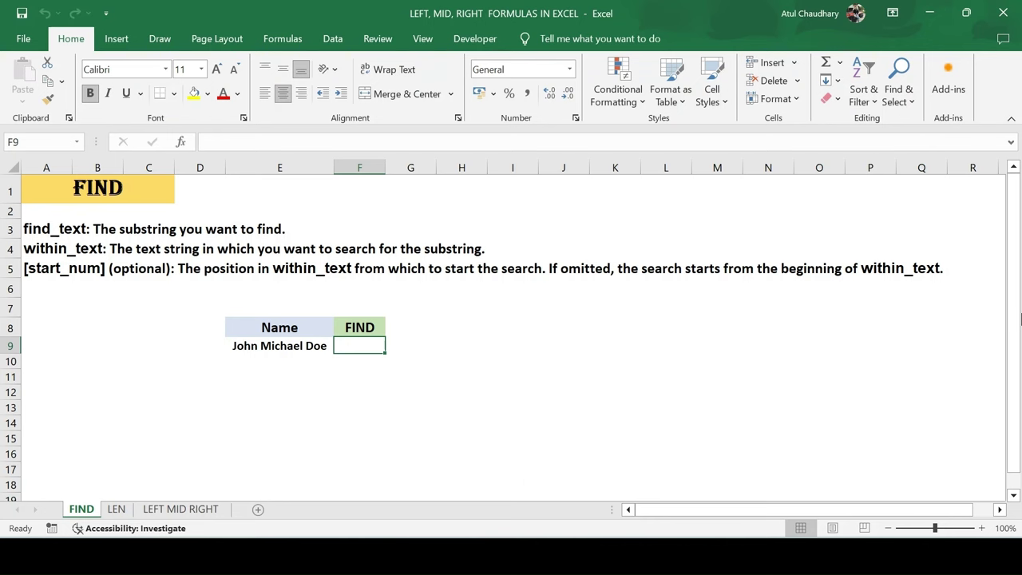
Step: Look through the LEFT MID RIGHT, FIND and LEN sheets, ending back on the FIND sheet
click(183, 511)
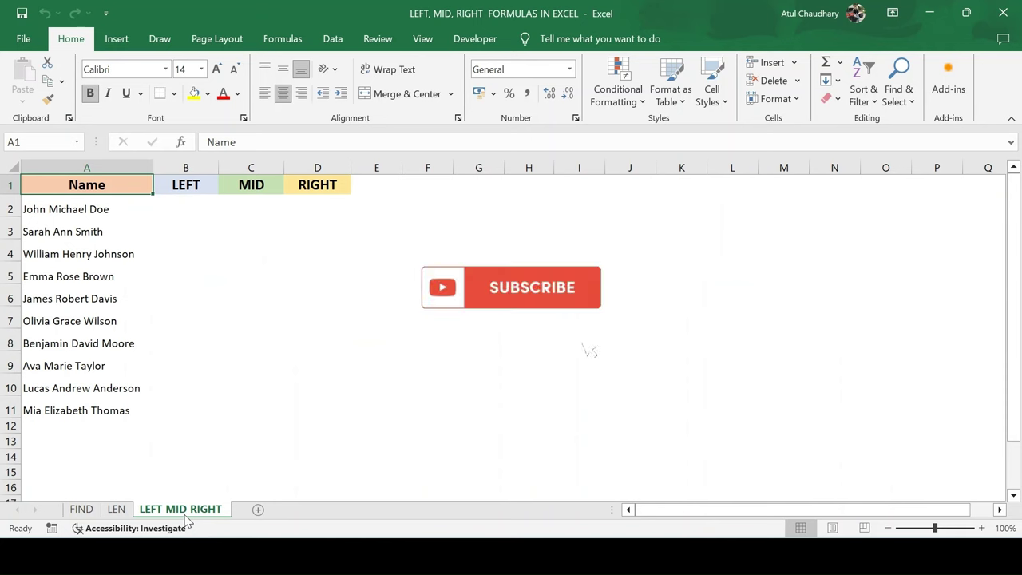
click(80, 510)
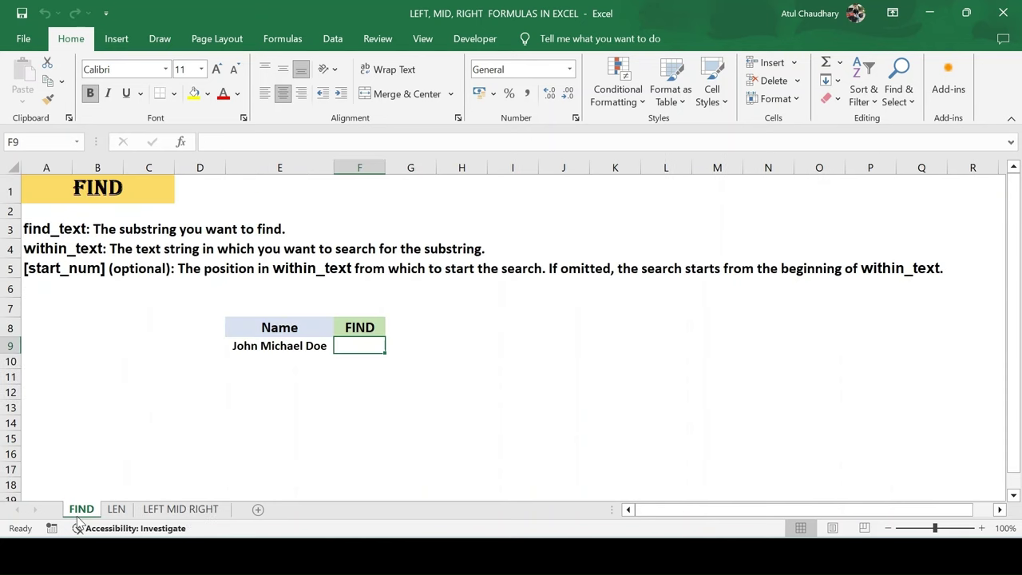
click(117, 510)
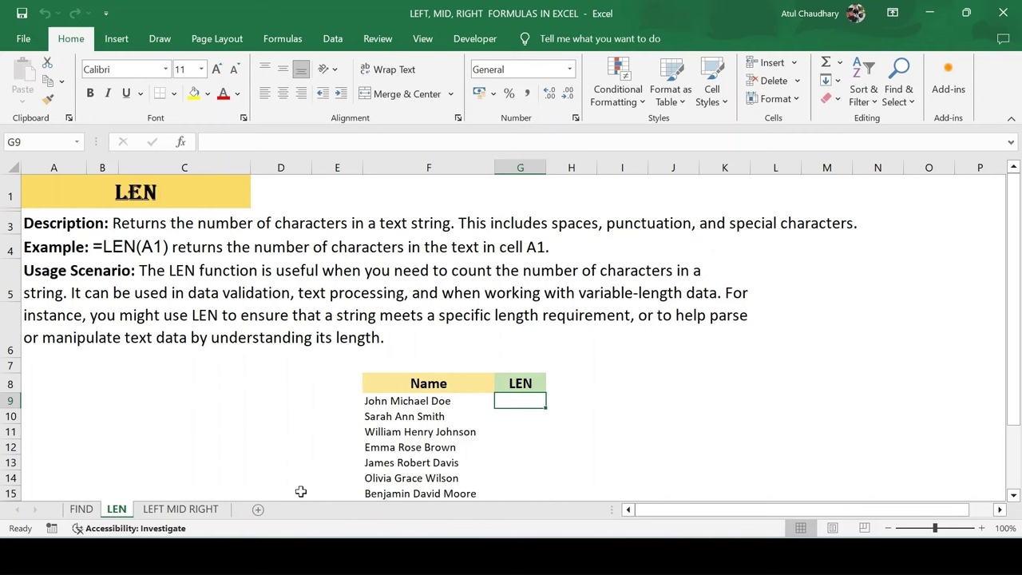
click(192, 511)
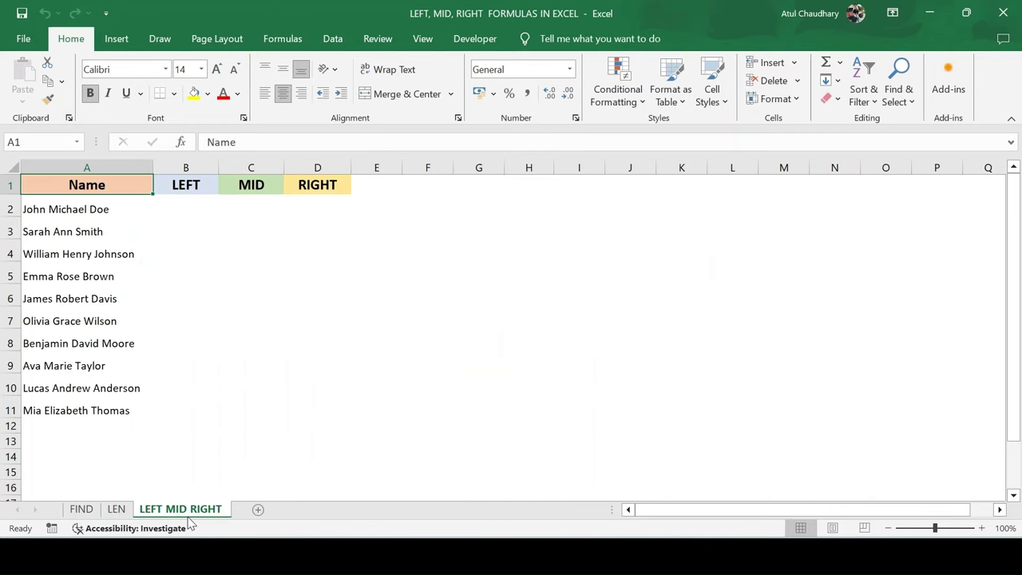
click(73, 509)
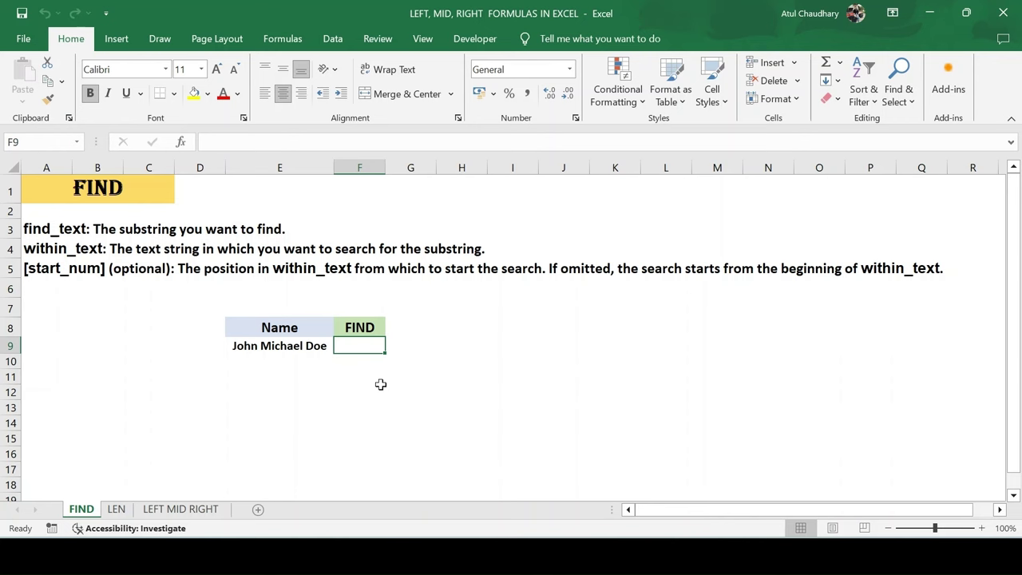
Step: Enter =FIND("M",E9) in F9 so it returns 6
text(=)
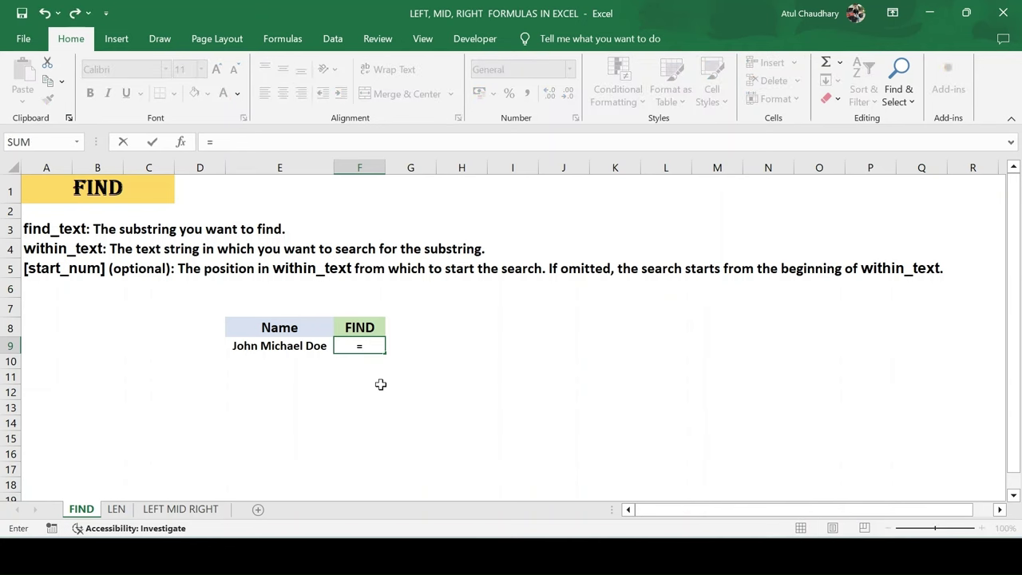
text(fin)
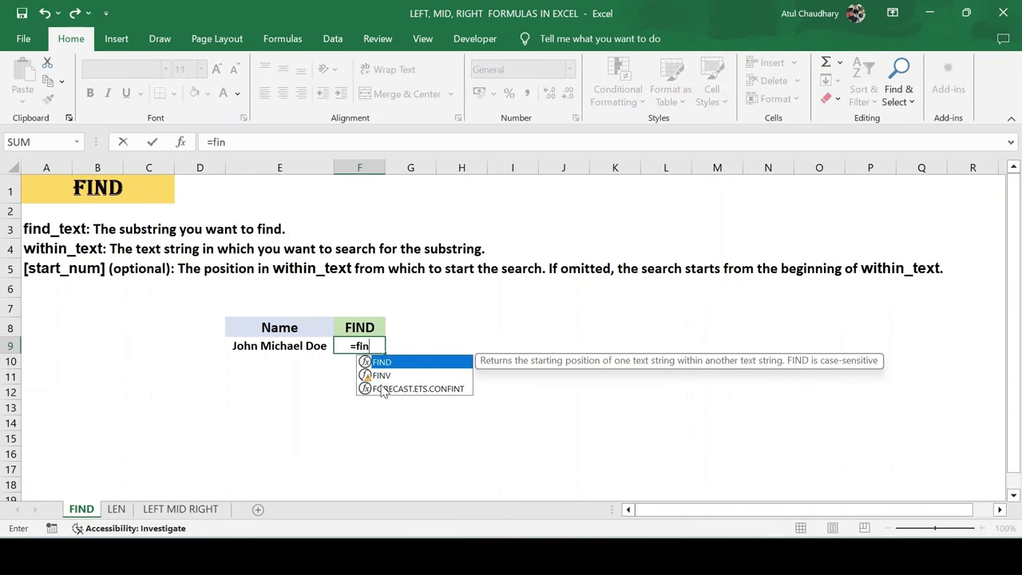
key(Tab)
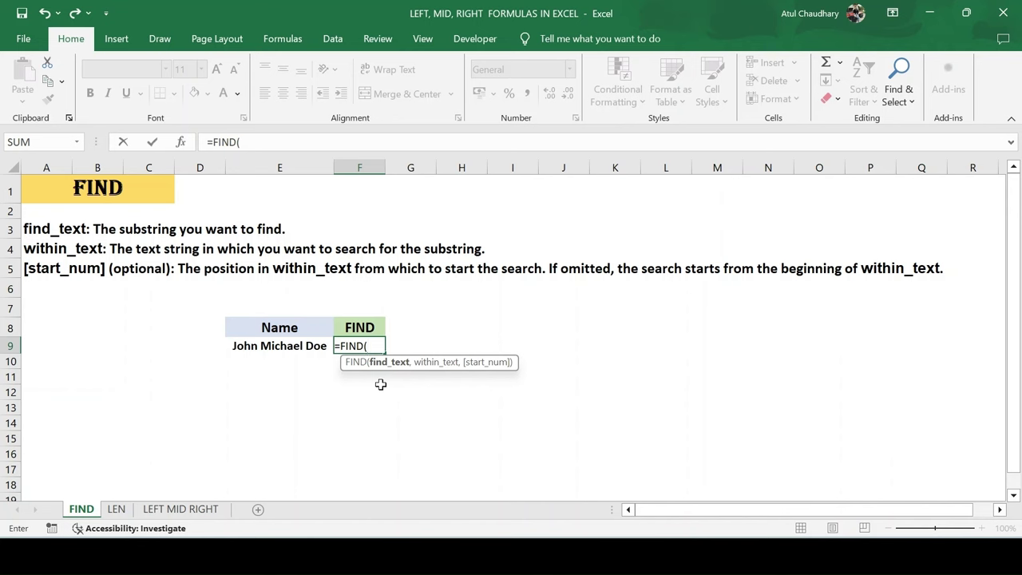
text(M)
text(")
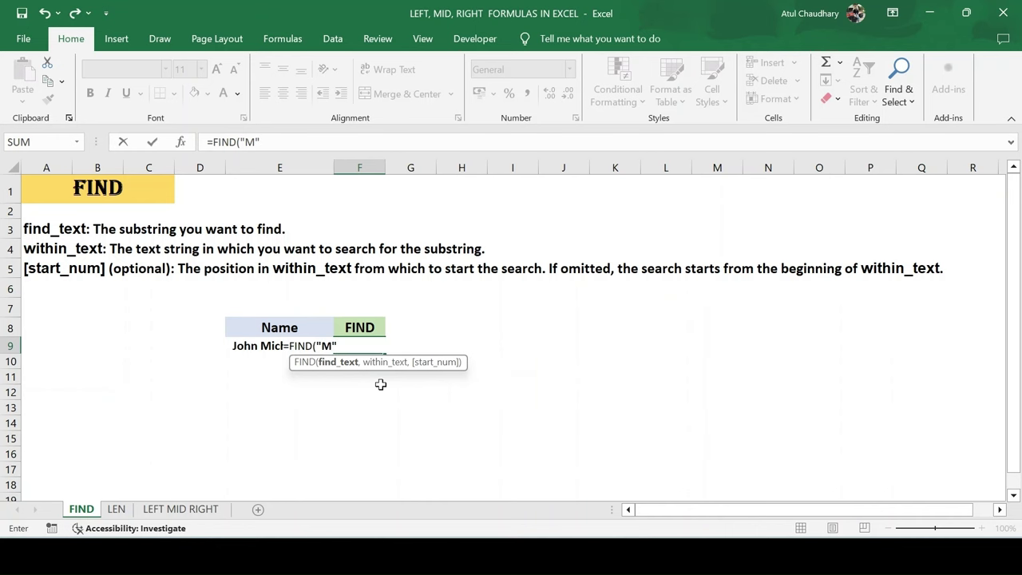
text(,)
key(Left)
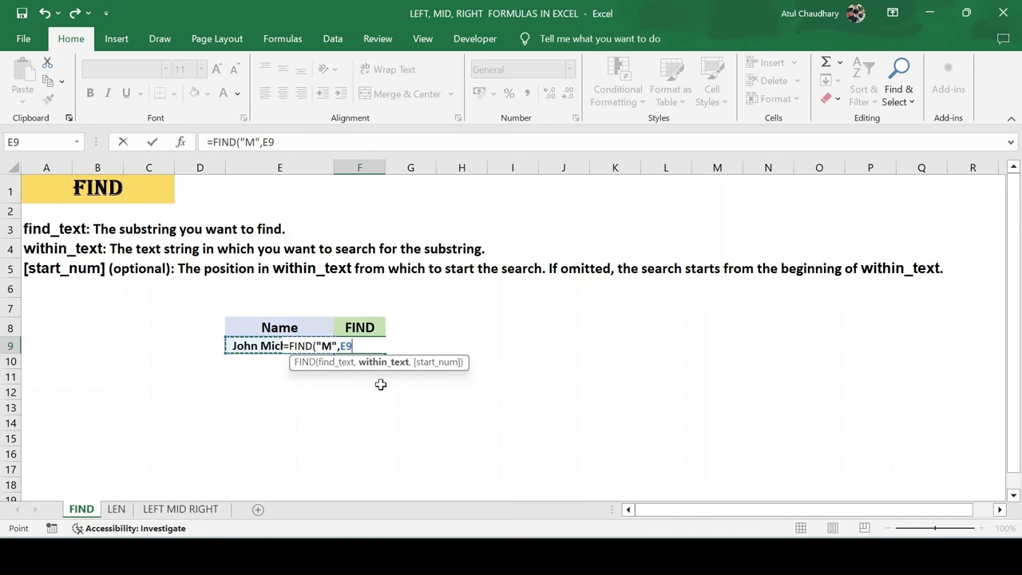
key(Return)
key(Up)
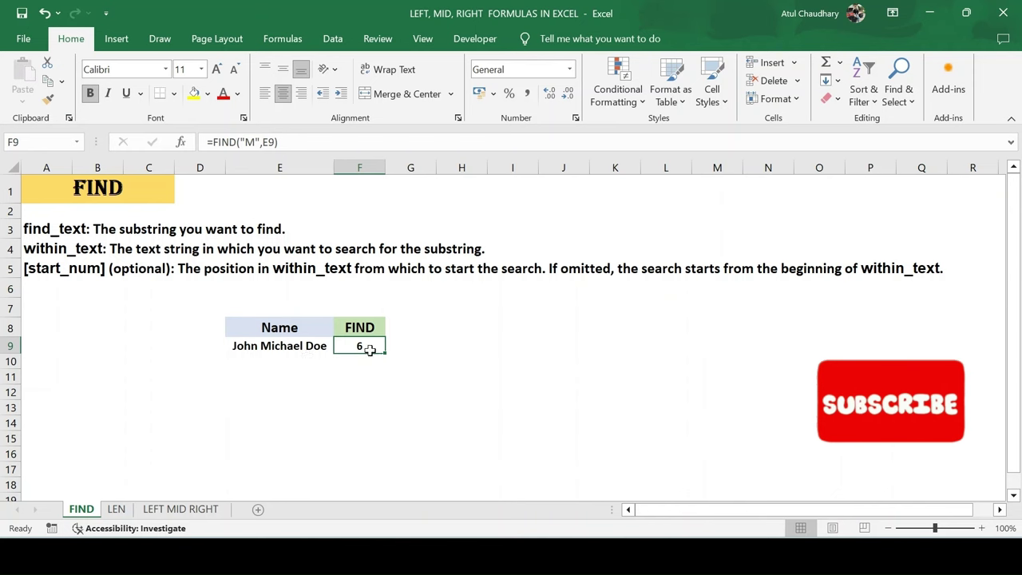
Step: Change the FIND search text in F9 from "M" to "D"
double_click(369, 349)
key(Left)
key(Left)
key(Left)
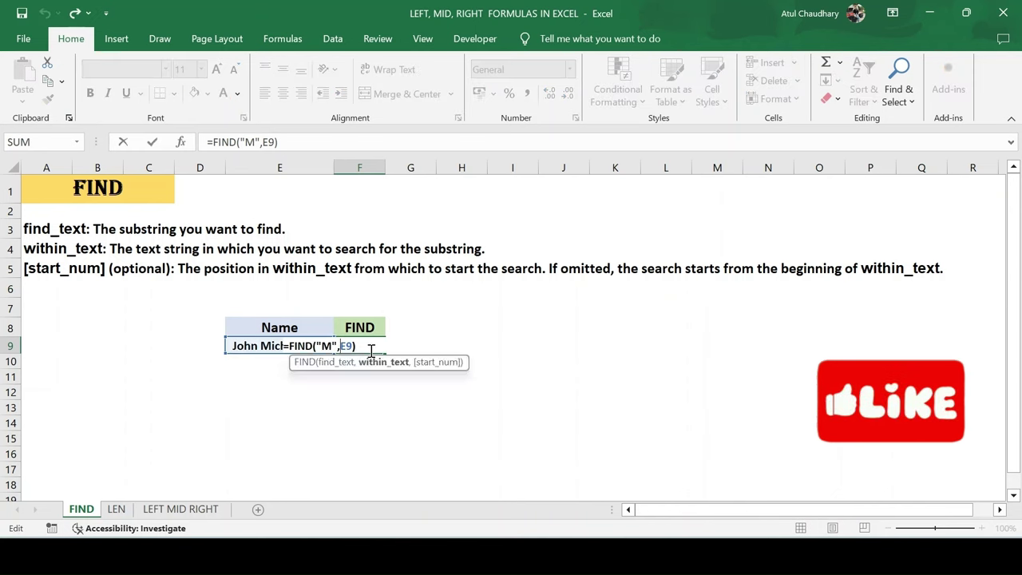
key(Left)
key(Left)
key(BackSpace)
text(D)
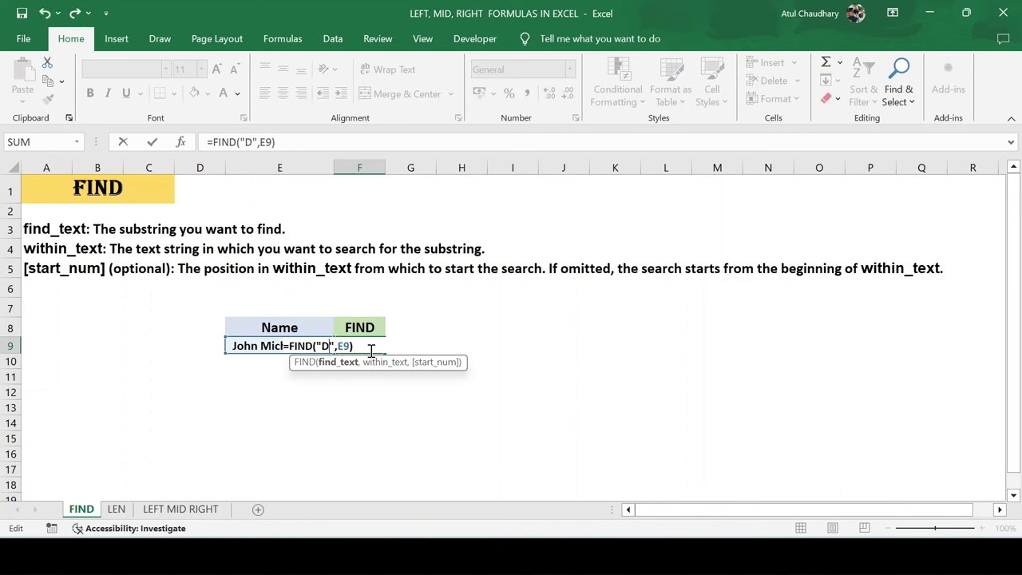
key(Return)
click(370, 349)
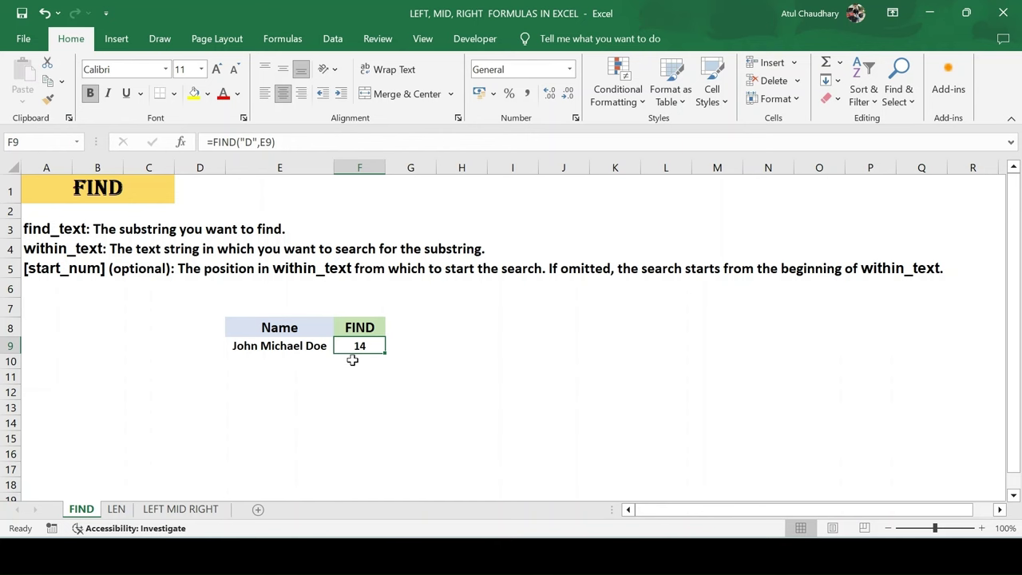
Step: Make F9 search for a space from character 6: =FIND(" ",E9,6), giving 13
key(F2)
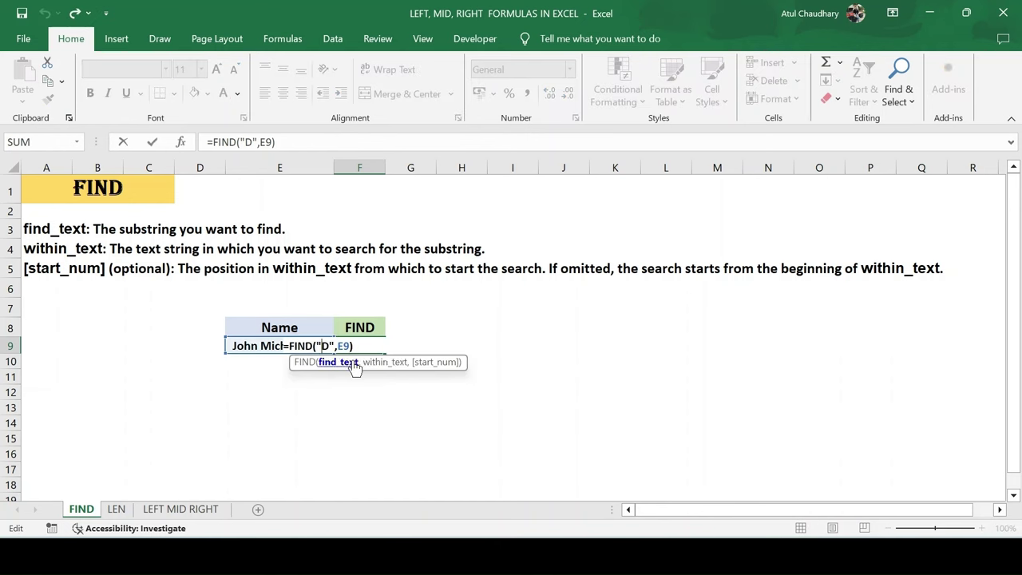
key(Left)
key(Left)
key(Left)
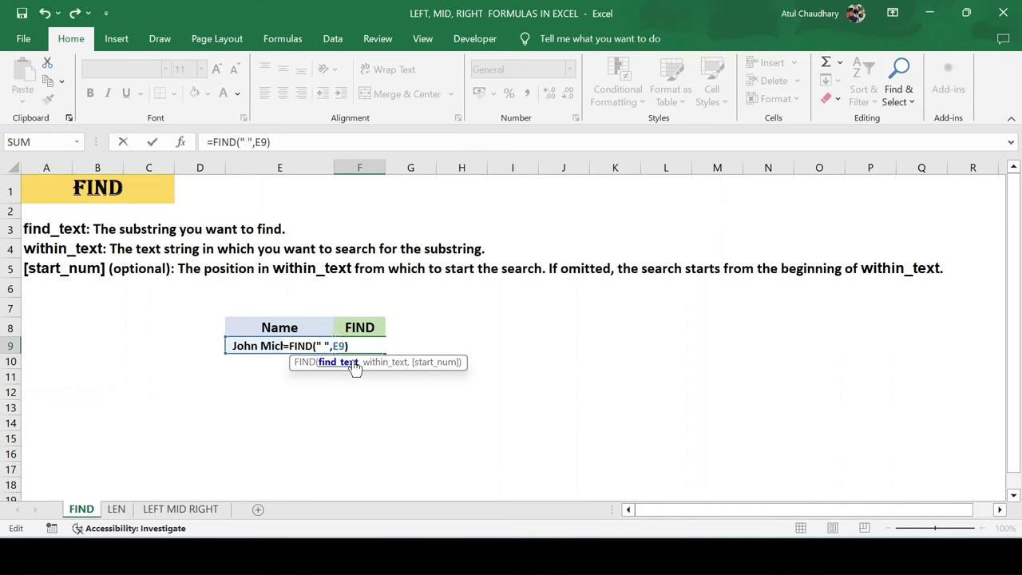
key(Return)
key(Up)
key(F2)
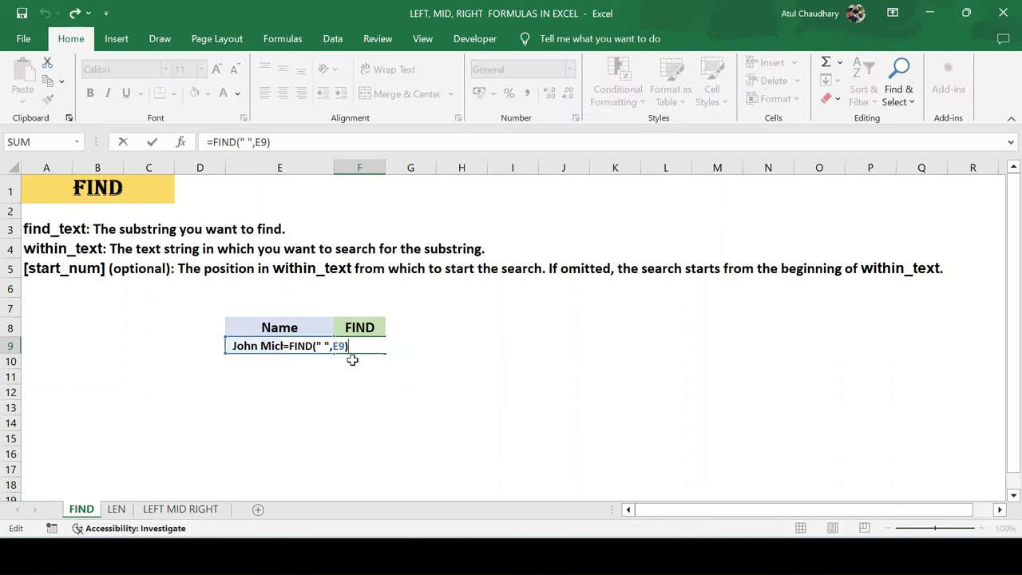
text(,)
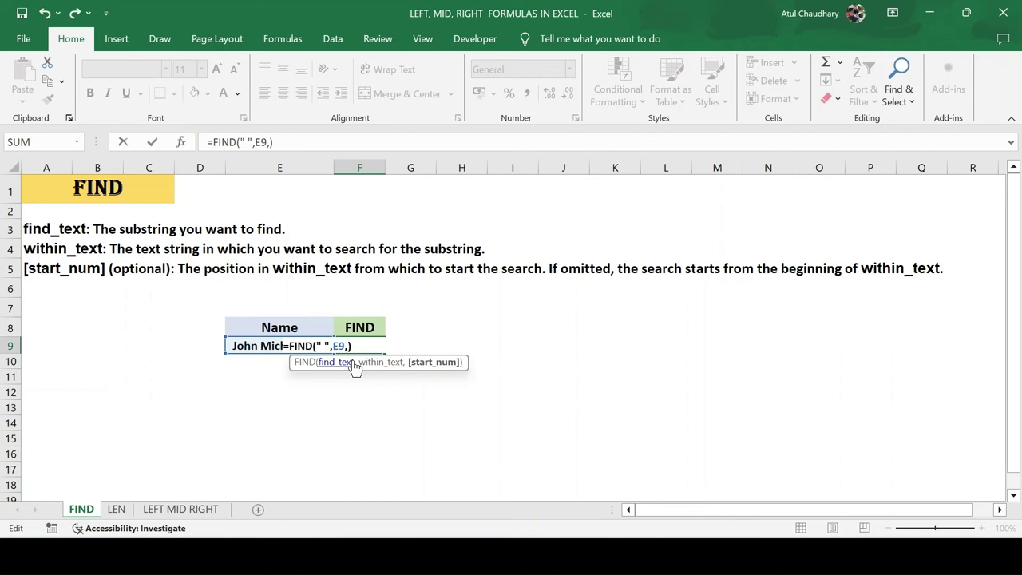
text(6)
key(Return)
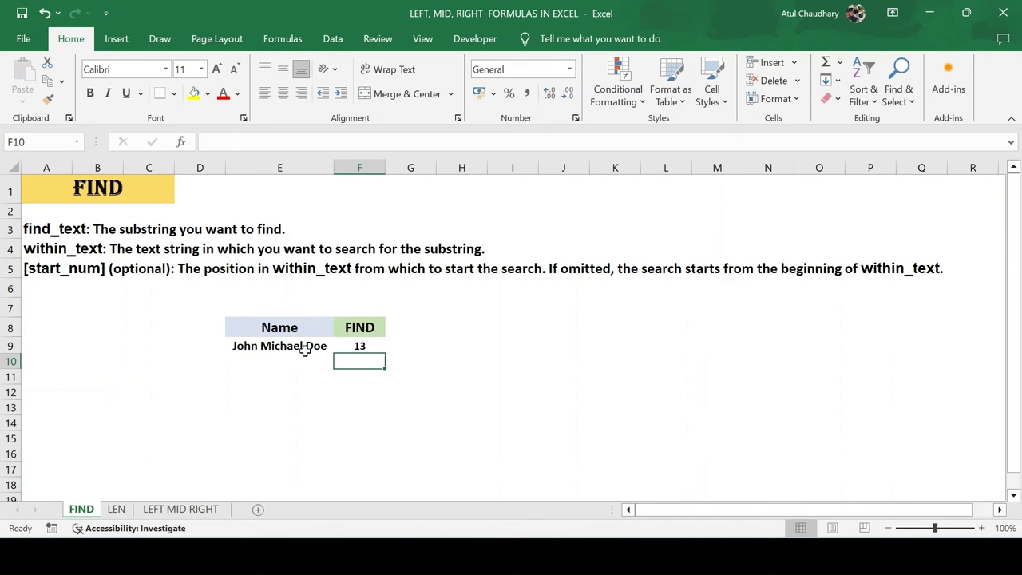
Step: Change the FIND start position to 1 so F9 returns 5, then move to the LEN sheet
click(351, 346)
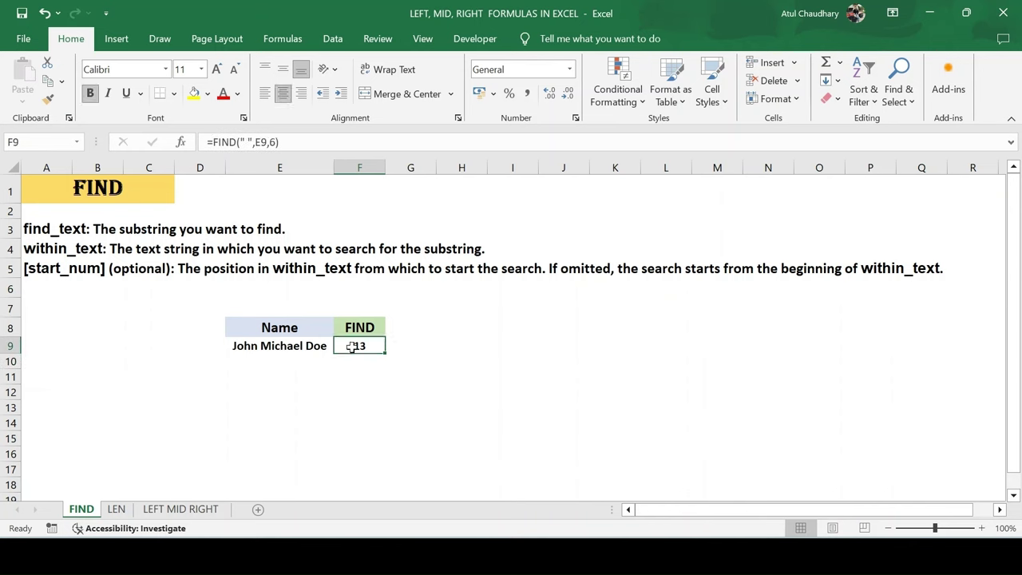
double_click(351, 346)
key(BackSpace)
text(1)
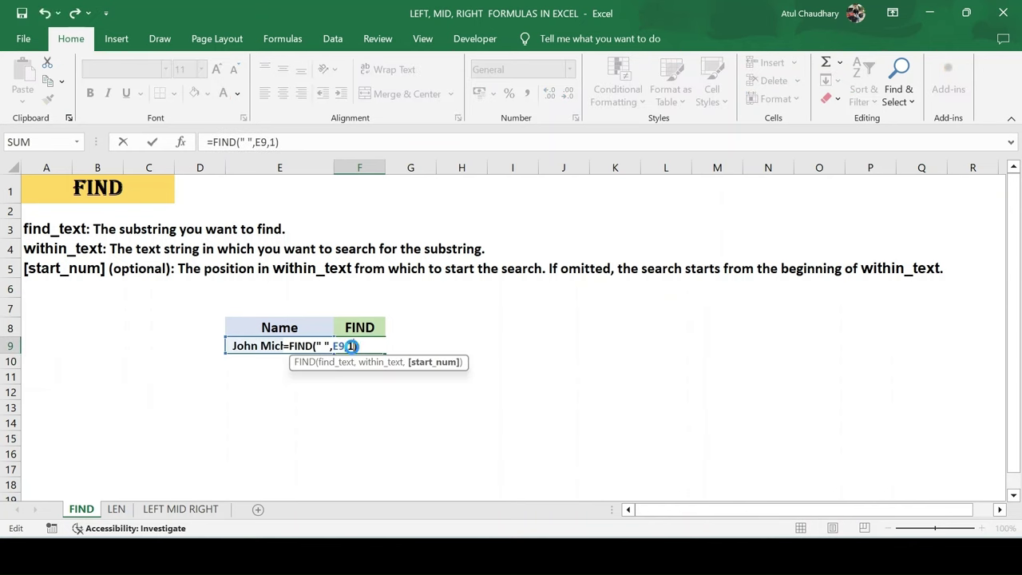
key(Return)
click(351, 346)
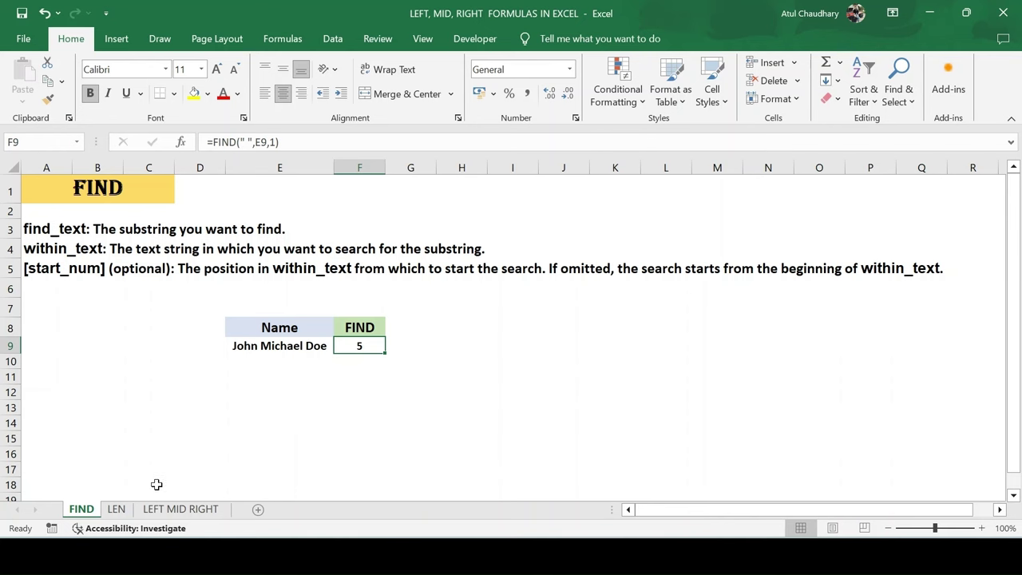
click(115, 509)
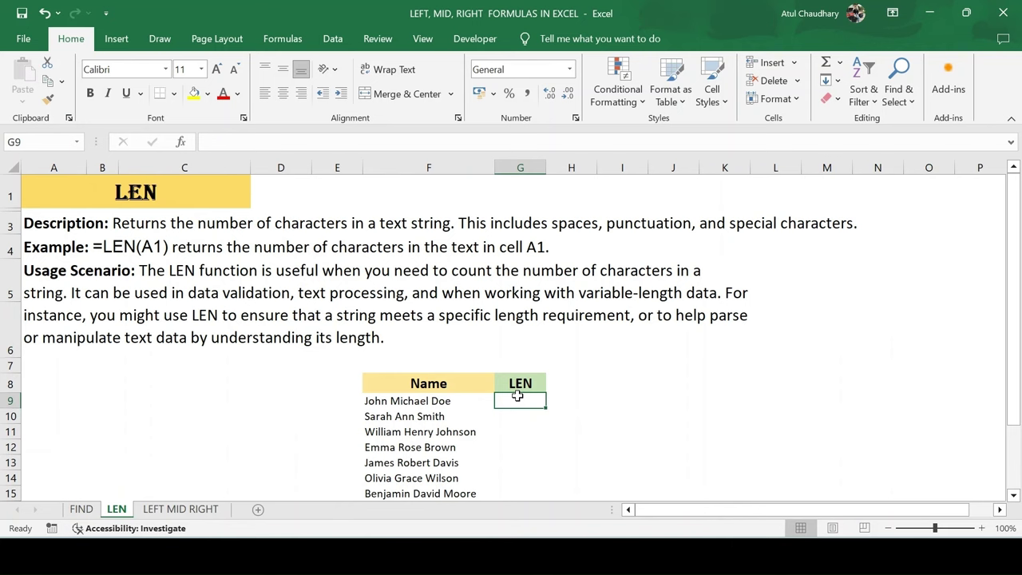
Step: Enter =LEN(F9) in G9 to count the characters in the name
text(=)
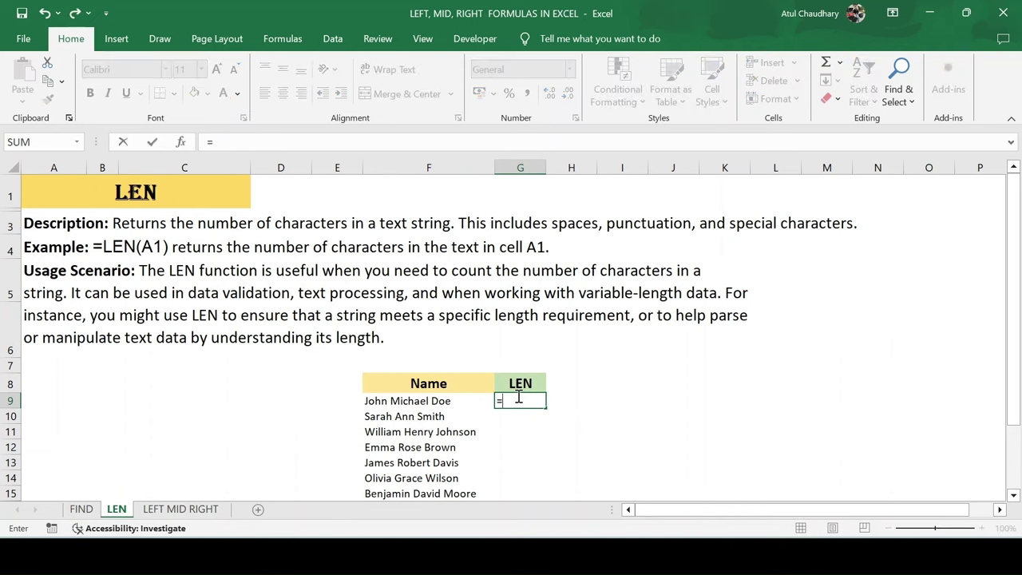
text(le)
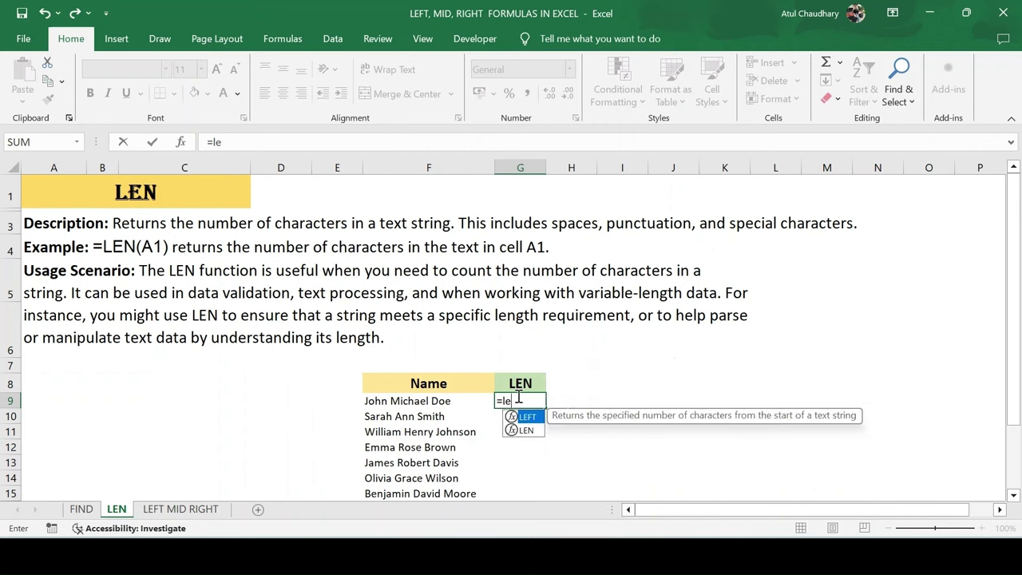
key(Down)
key(Tab)
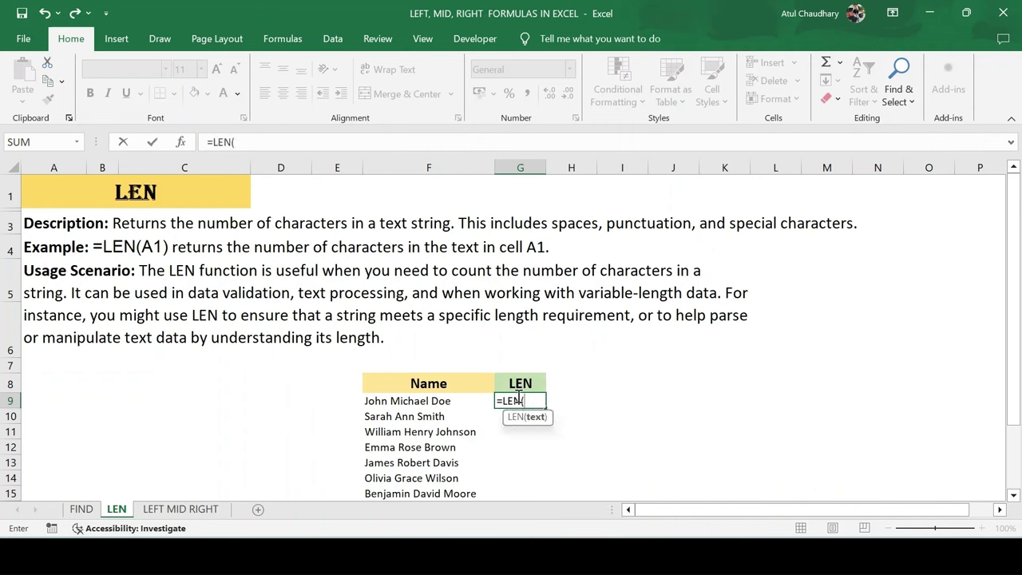
key(Left)
key(Return)
click(518, 397)
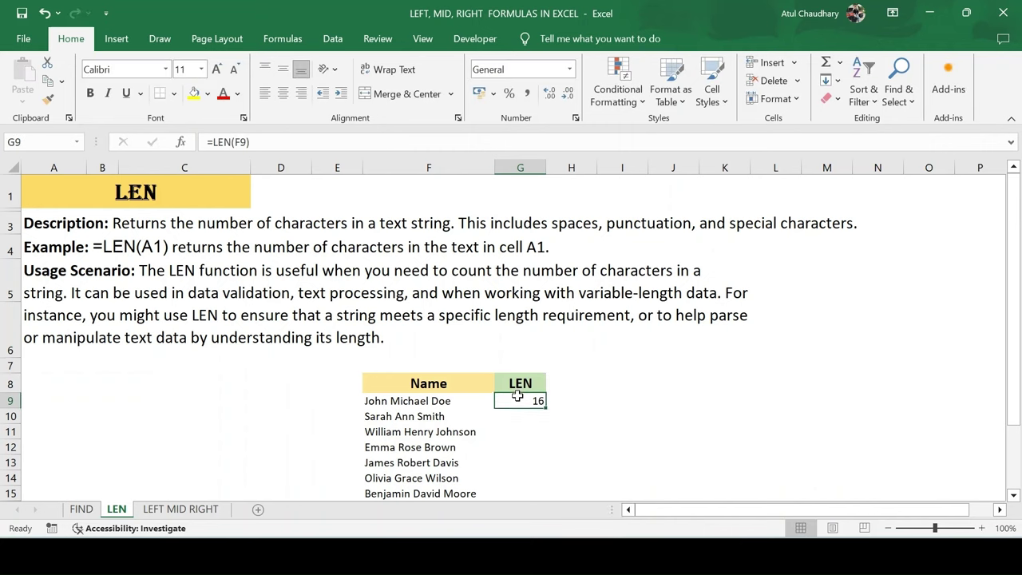
Step: Delete the space before Doe in the name John Michael Doe in F9
key(Left)
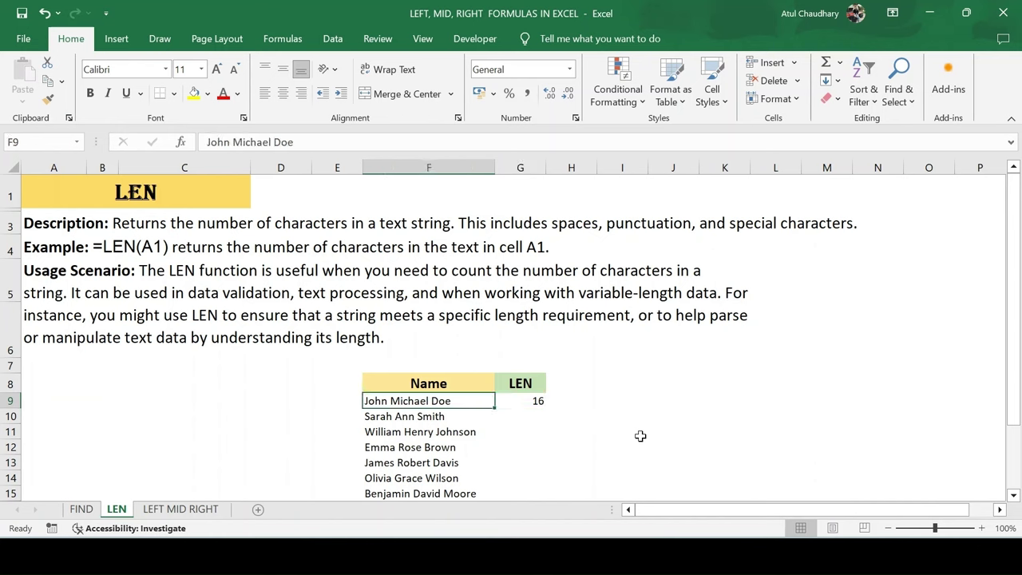
key(F2)
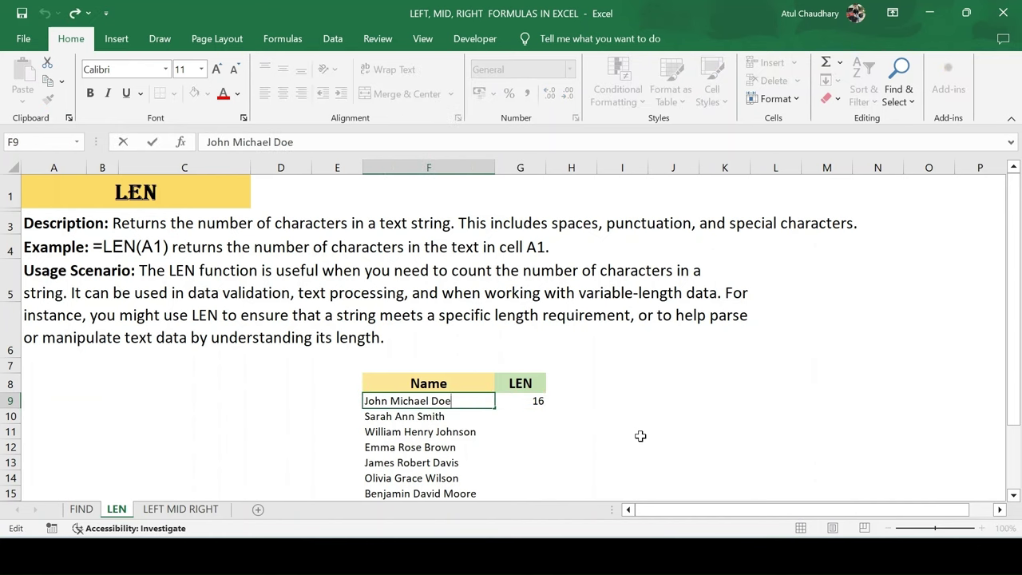
key(shift+Left)
key(shift+Left)
key(shift+Left)
key(Left)
key(Left)
key(Left)
key(Left)
key(Left)
key(Left)
key(Left)
key(Left)
key(Left)
key(ctrl+shift+Right)
key(ctrl+shift+Right)
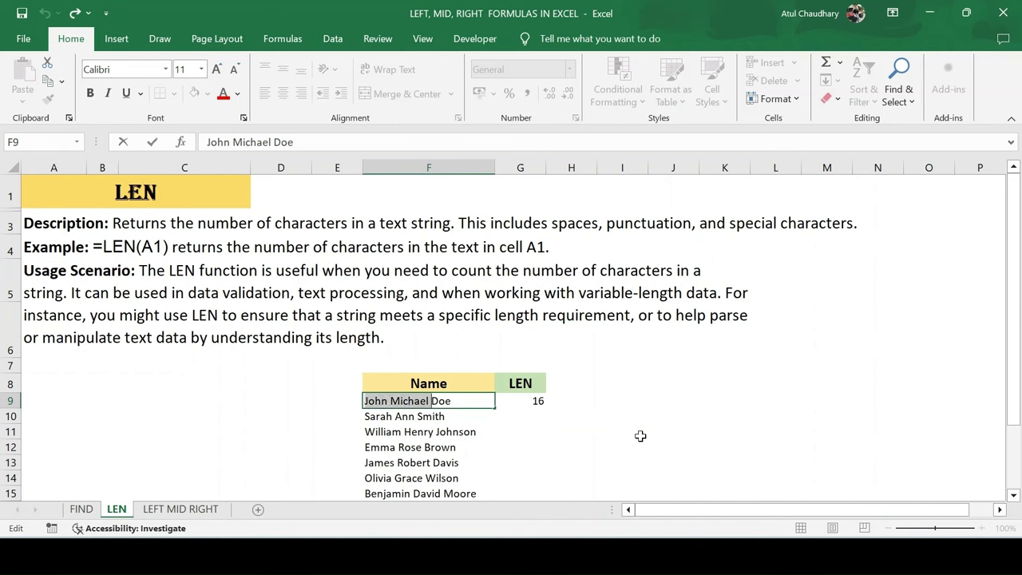
key(ctrl+shift+Right)
key(Right)
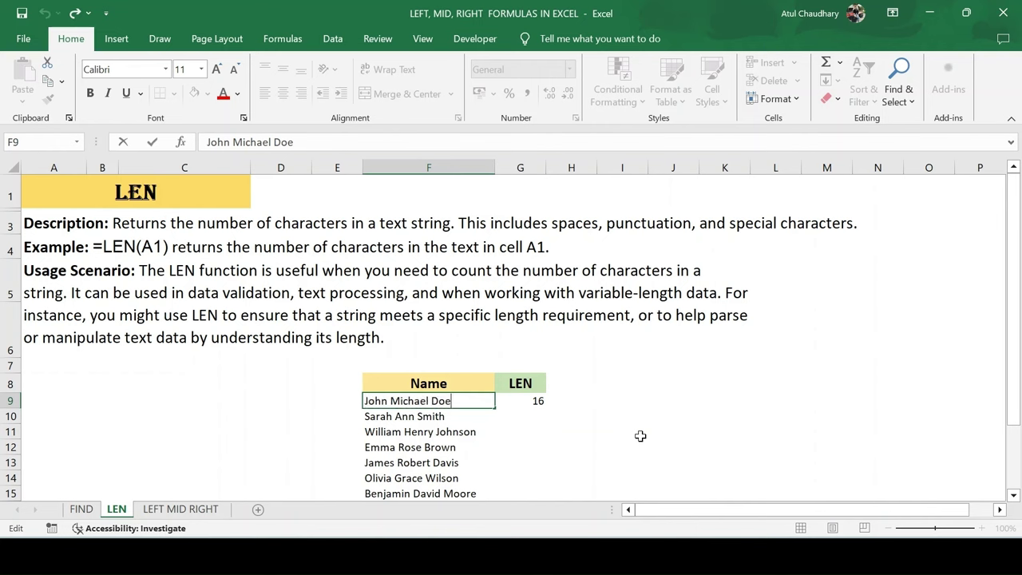
key(Return)
key(Up)
key(F2)
key(Left)
key(Left)
key(Left)
key(BackSpace)
key(Return)
key(Up)
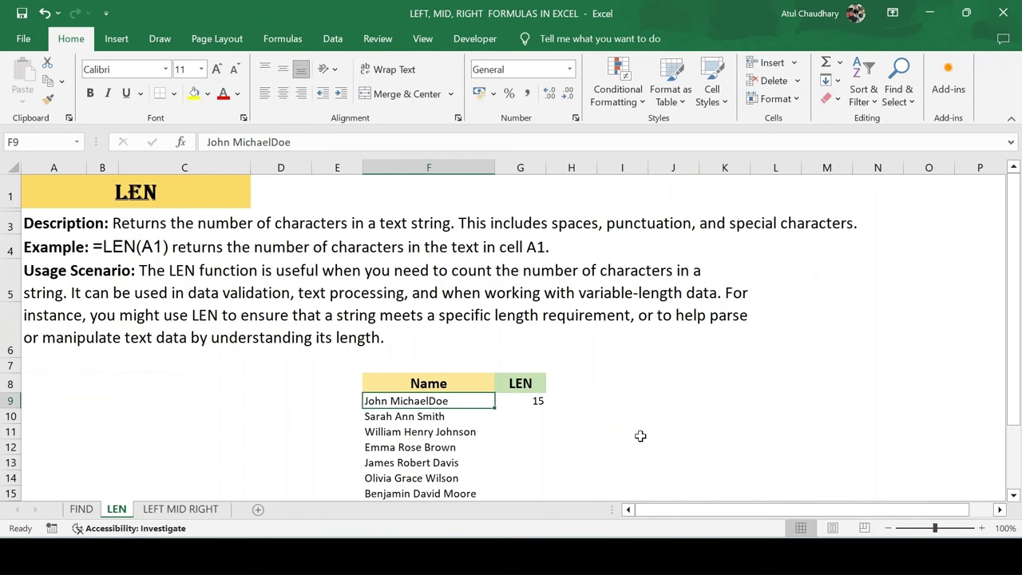
Step: Delete the space before Michael as well, so the length drops to 14
key(F2)
key(Left)
key(Left)
key(Left)
key(Left)
key(Left)
key(Left)
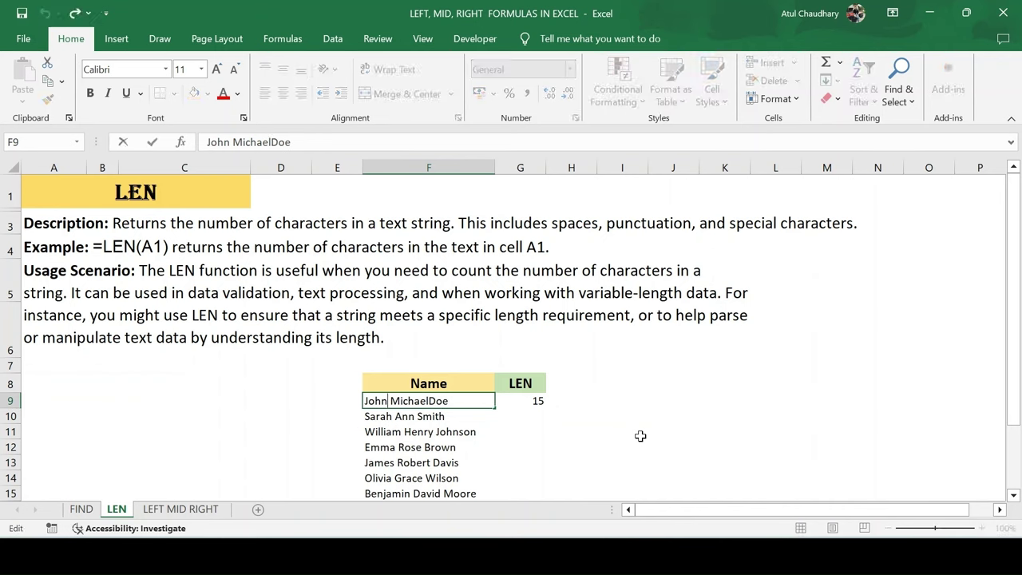
key(BackSpace)
key(Return)
key(Up)
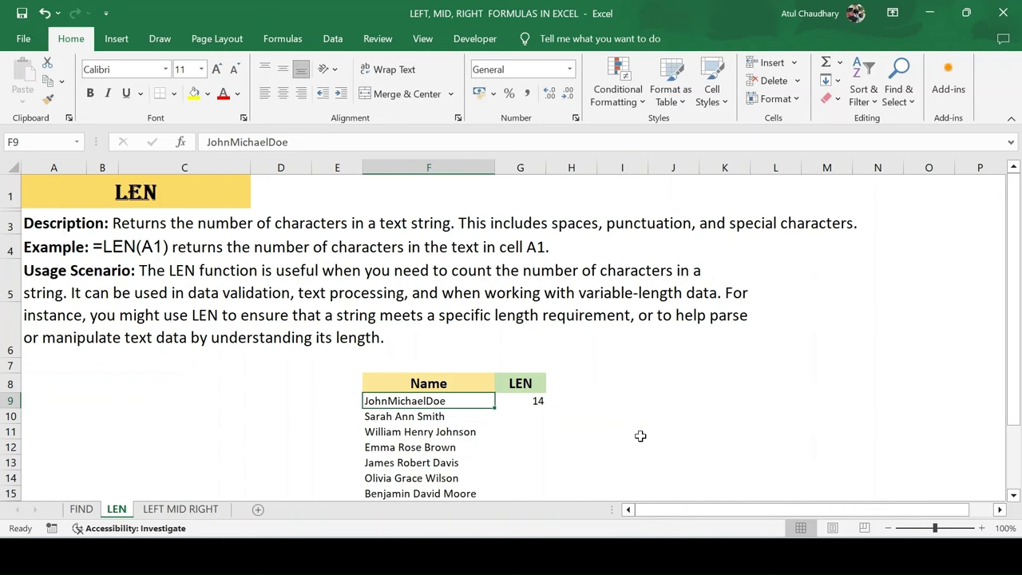
Step: Fill the LEN formula down G9:G18 with Ctrl+D
key(Right)
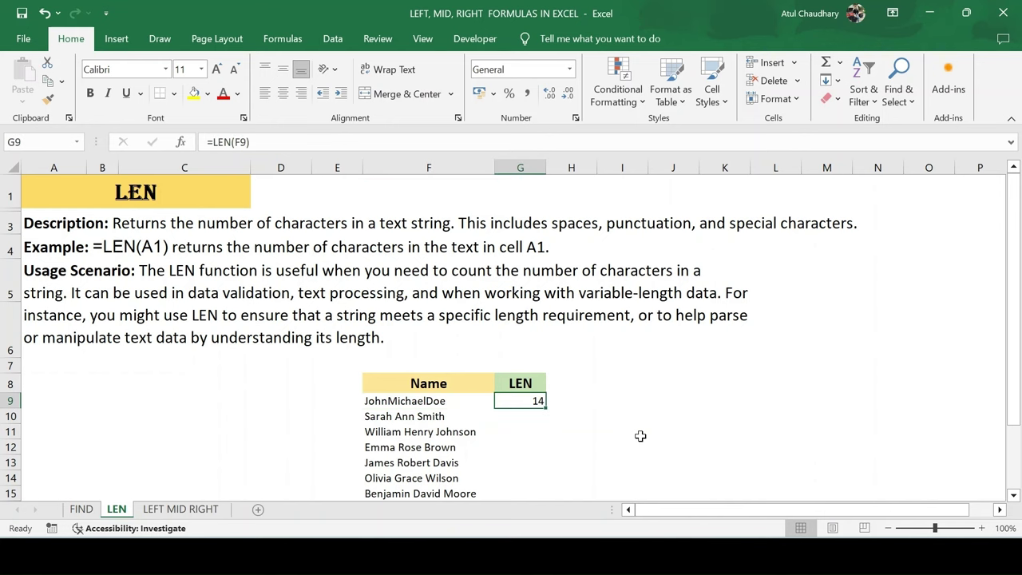
key(Left)
key(Right)
key(Left)
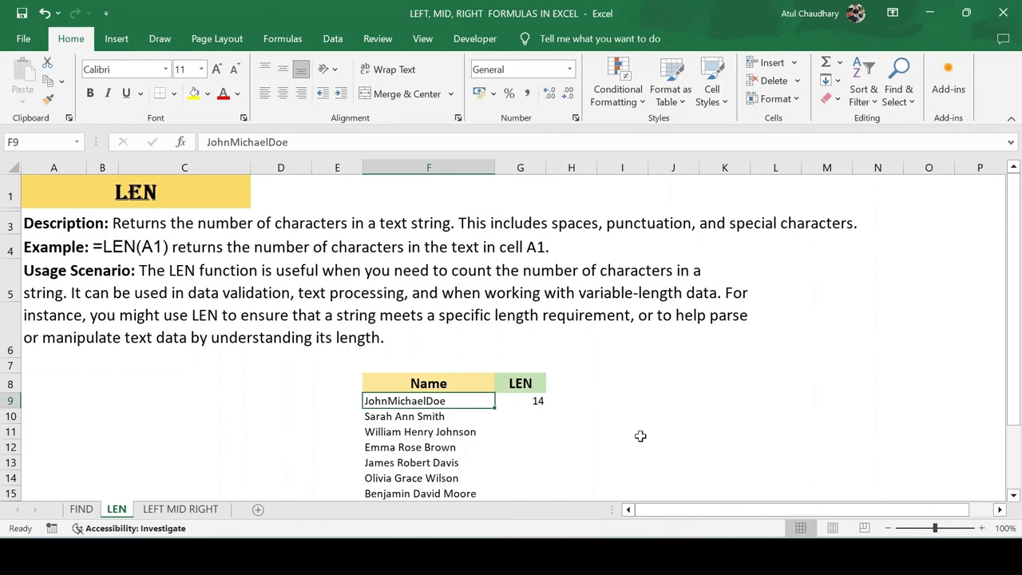
key(ctrl+Down)
key(Right)
key(ctrl+shift+Up)
key(ctrl+d)
key(Down)
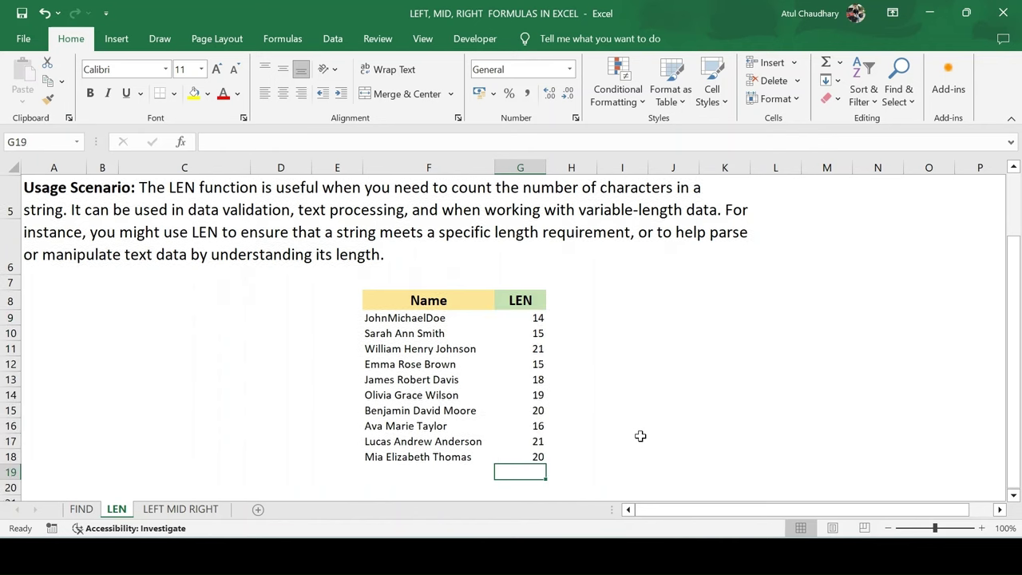
key(Up)
key(Up)
key(ctrl+Up)
key(Down)
Step: Centre-align the LEN results in G9:G18
key(ctrl+shift+Down)
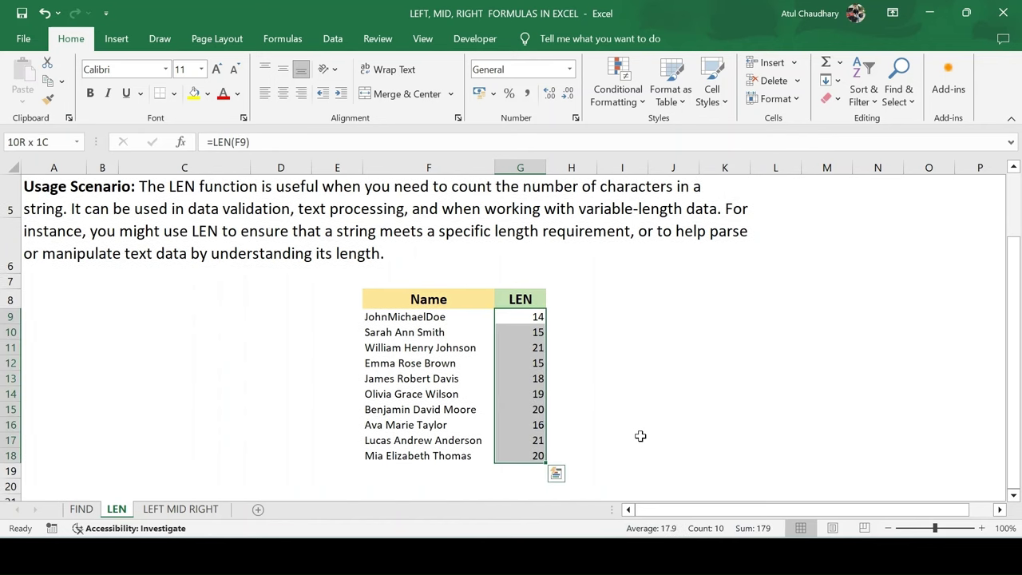
key(alt+h)
key(a)
key(c)
key(Up)
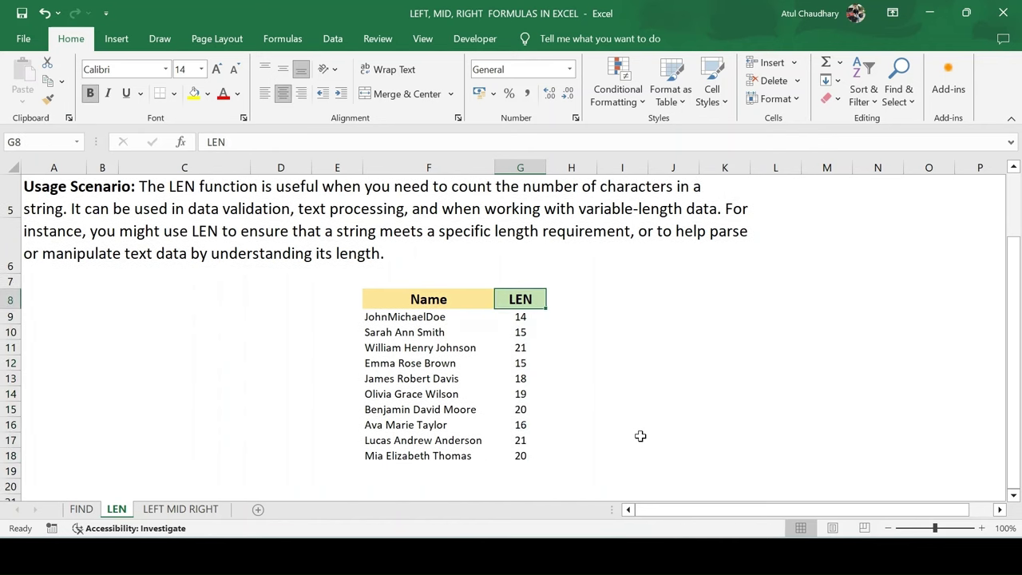
key(Down)
key(Down)
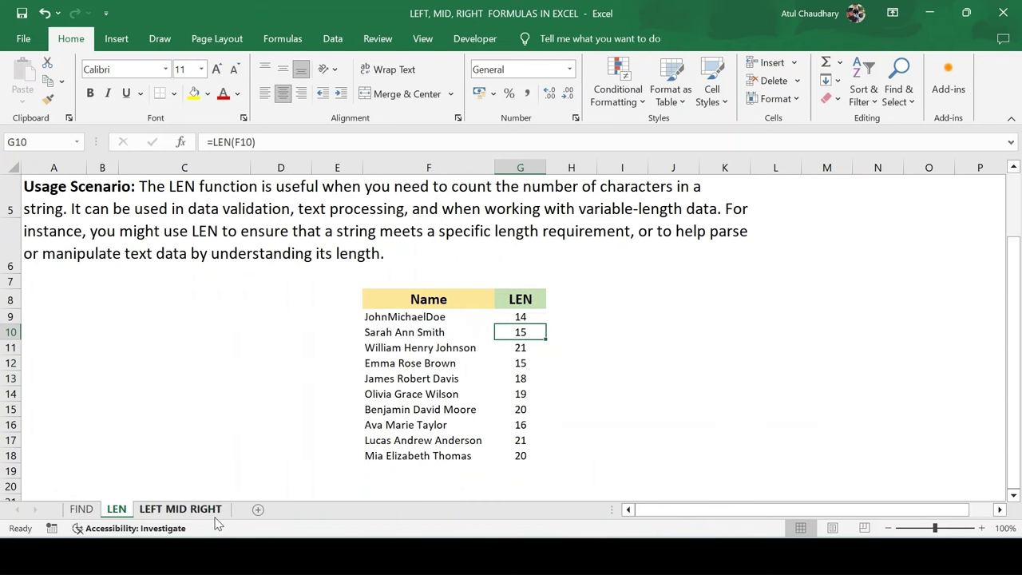
Step: Open the LEFT MID RIGHT sheet and go to cell B2 under LEFT
click(198, 511)
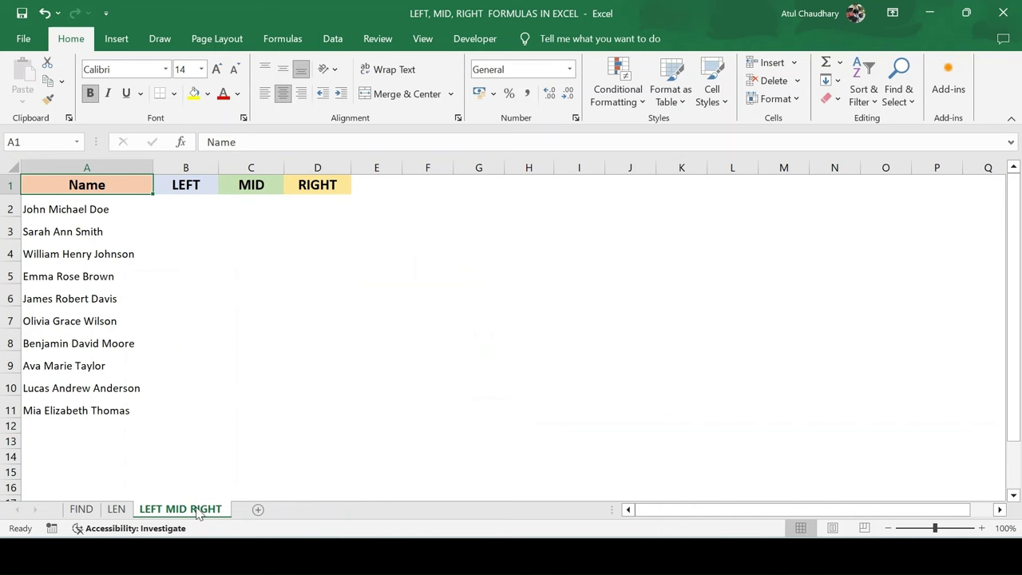
key(Right)
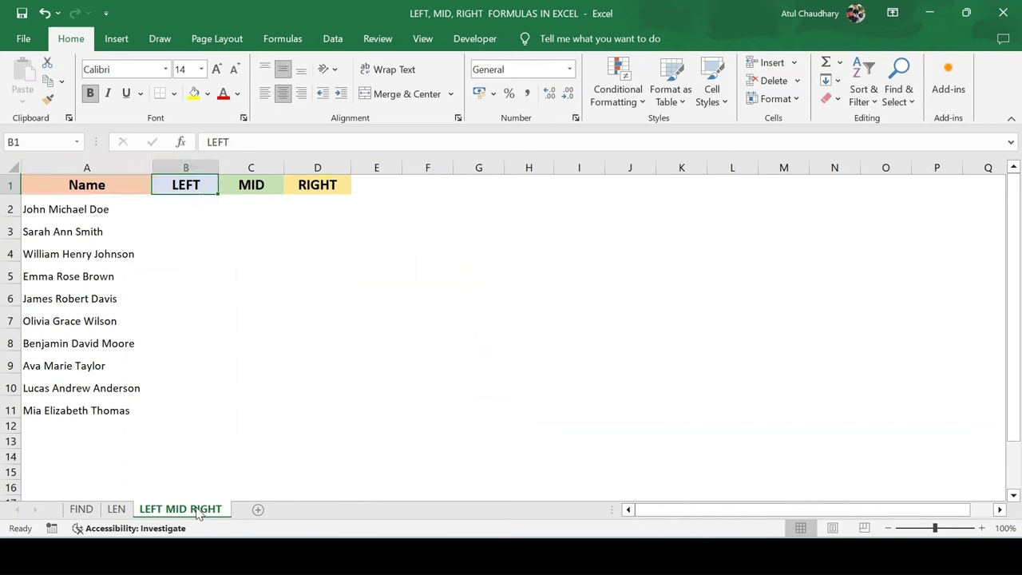
key(Down)
key(Up)
key(Down)
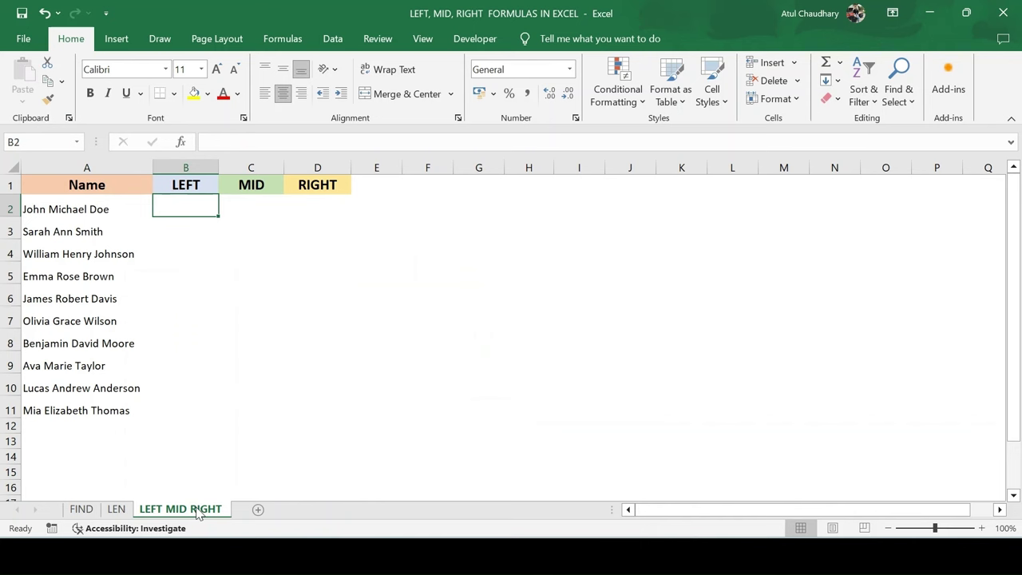
Step: Enter =LEFT(A2,1) in B2 to pull the first character of the name
text(=)
text(l)
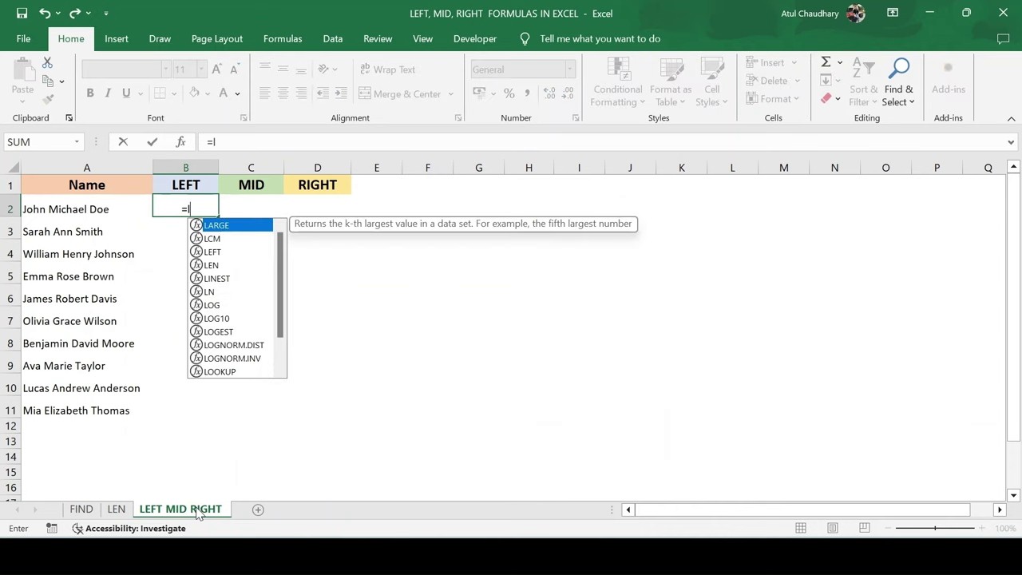
text(e)
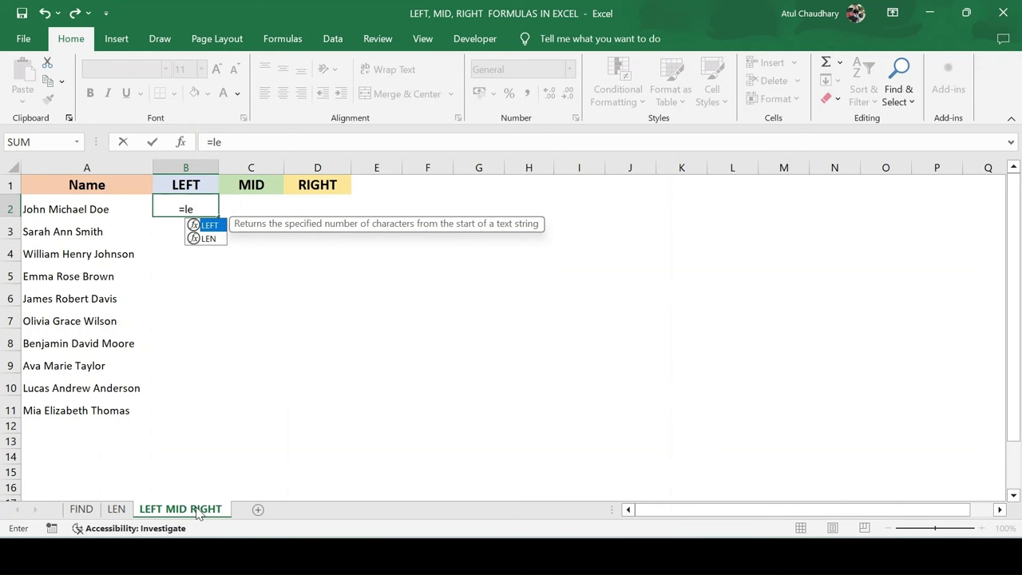
key(Tab)
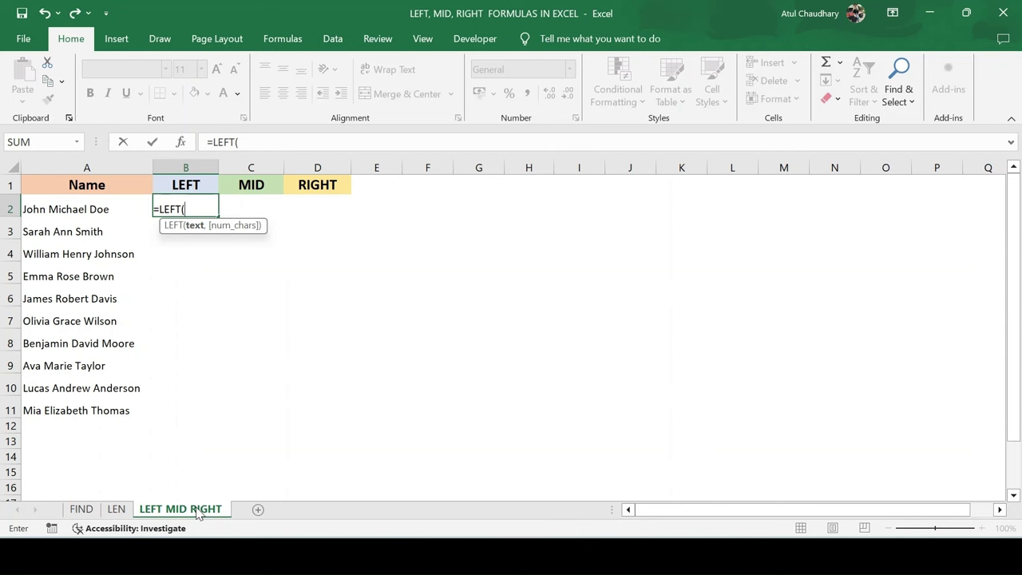
key(Left)
text(,)
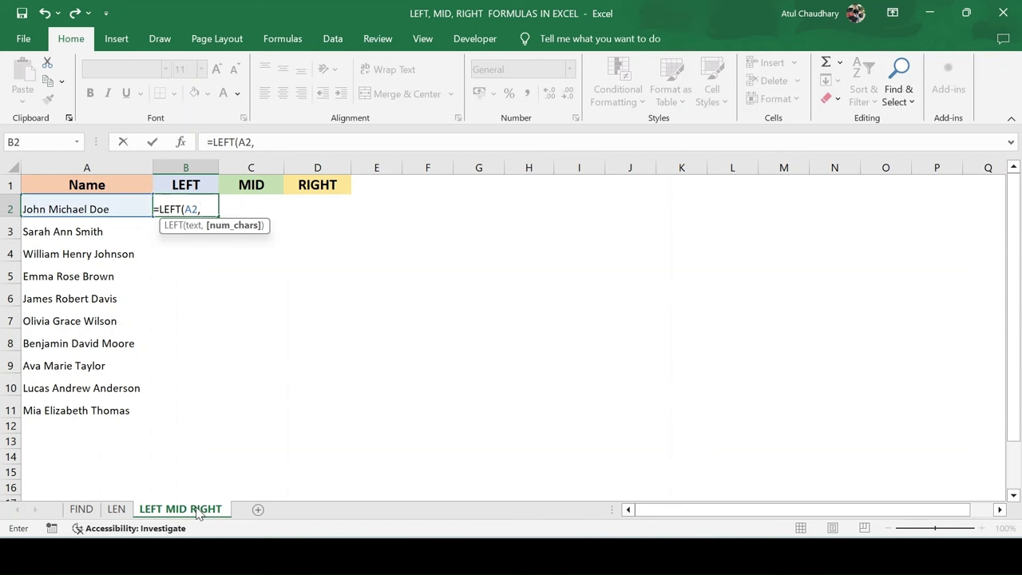
text(1)
text())
key(Return)
Step: Change B2 to =LEFT(A2,10), then clear it to start over
key(Up)
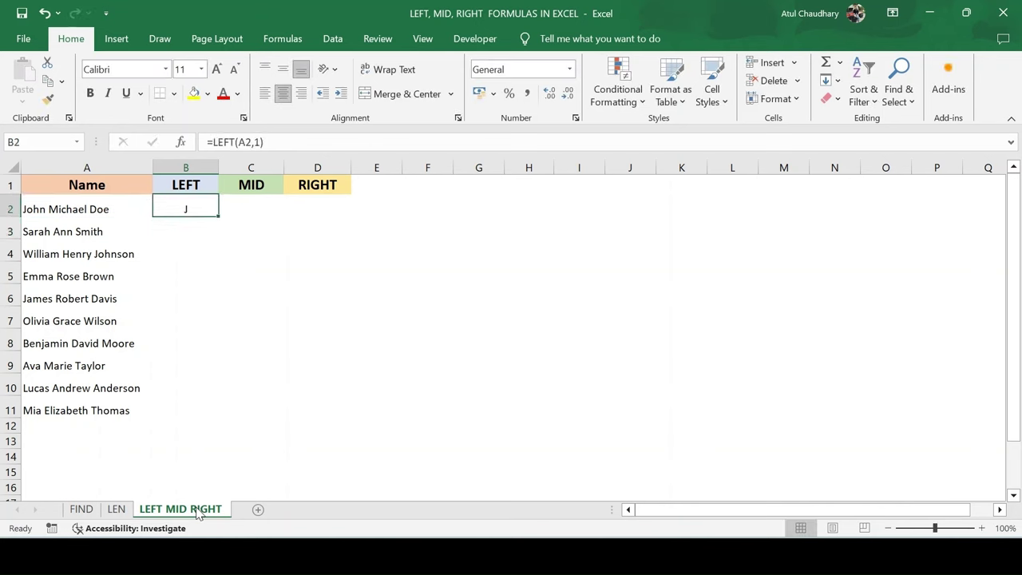
key(F2)
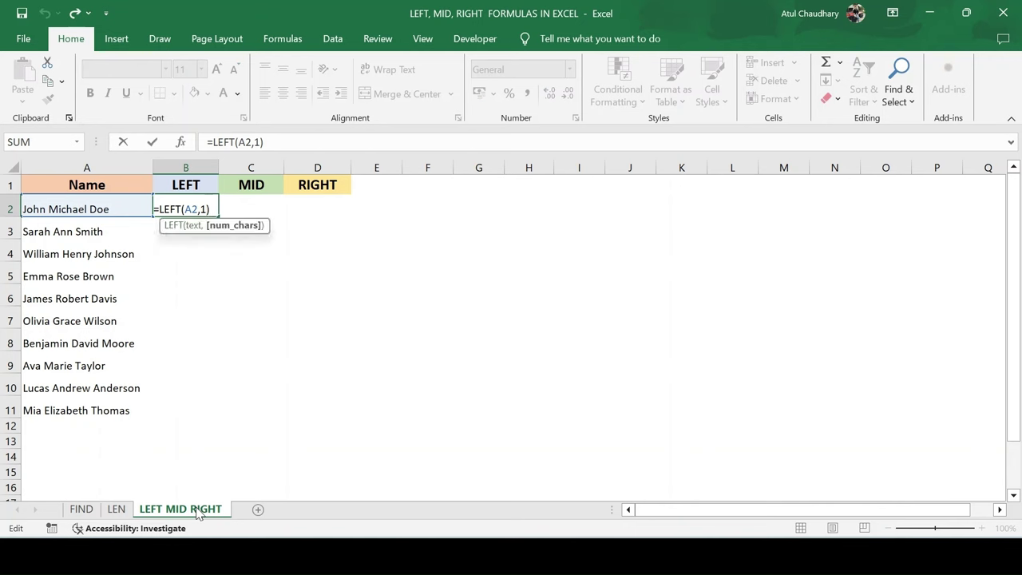
key(Left)
text(0)
key(Return)
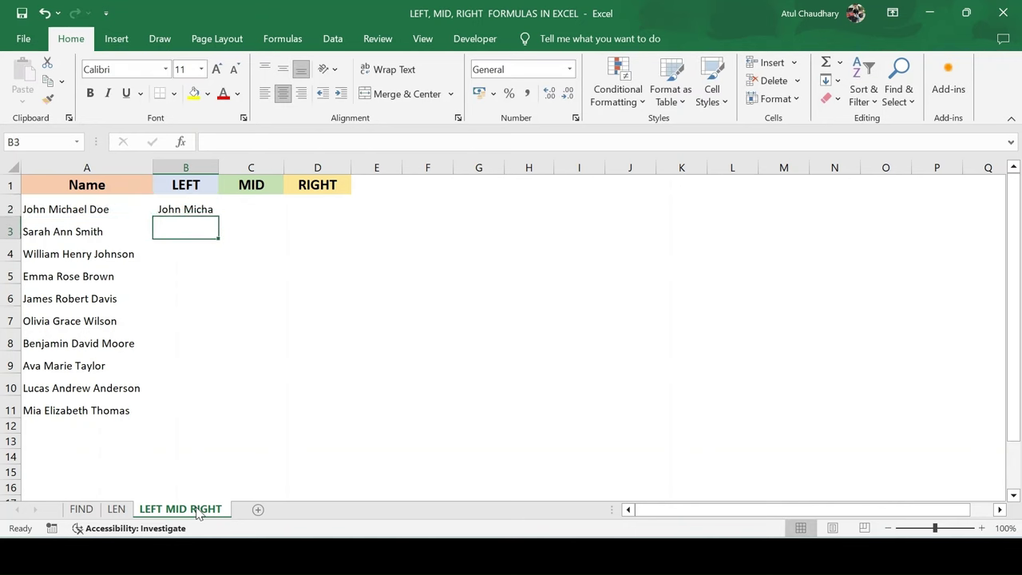
key(Up)
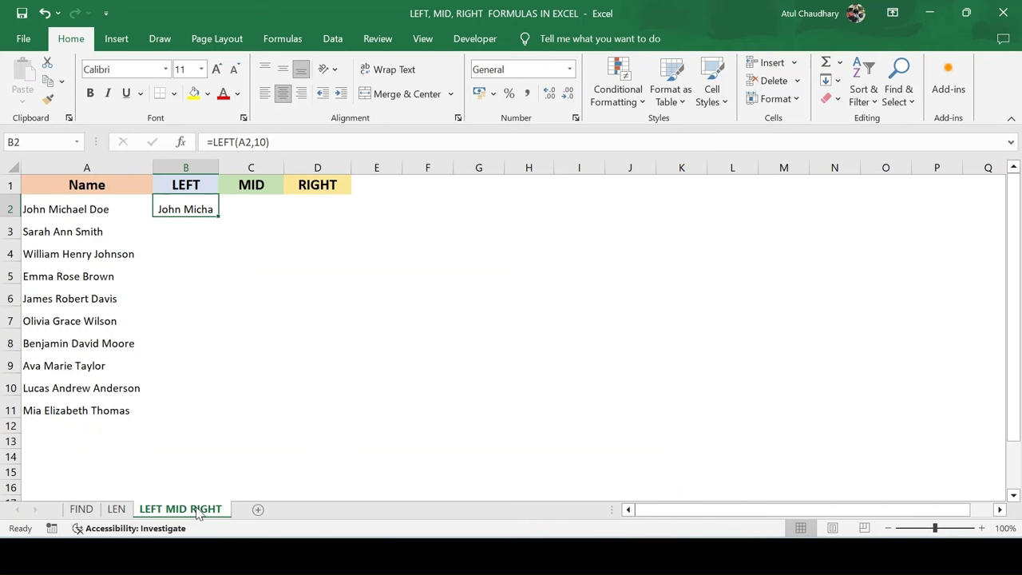
key(Delete)
Step: Enter =LEFT(A2,FIND(" ",A2)-1) in B2 so it returns the first name John
text(=le)
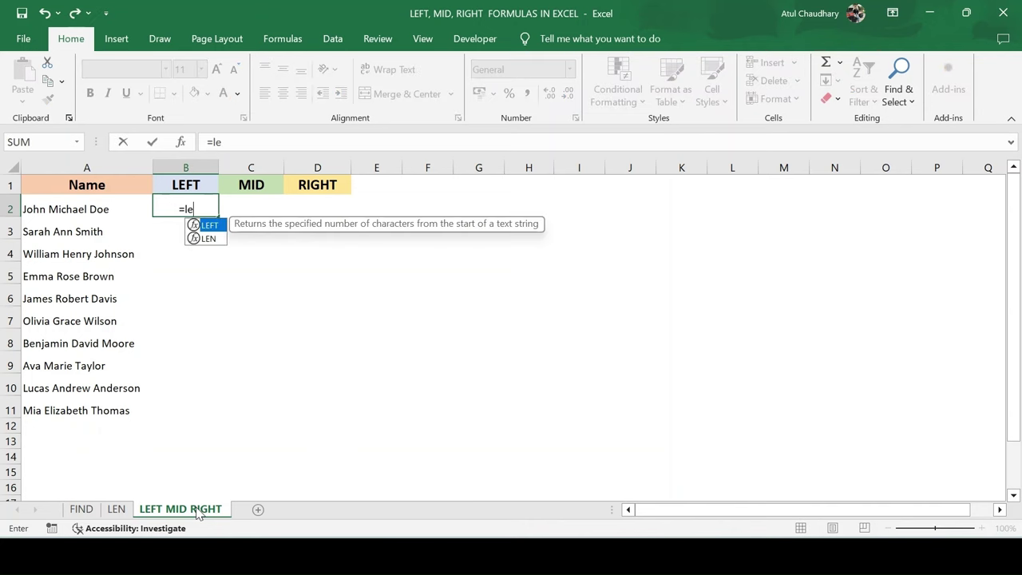
key(Tab)
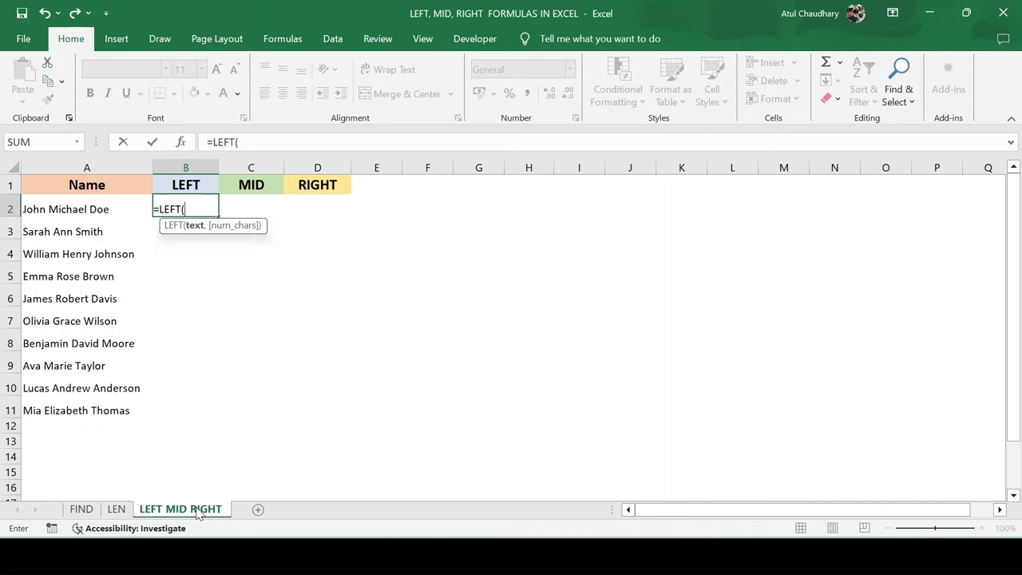
key(Left)
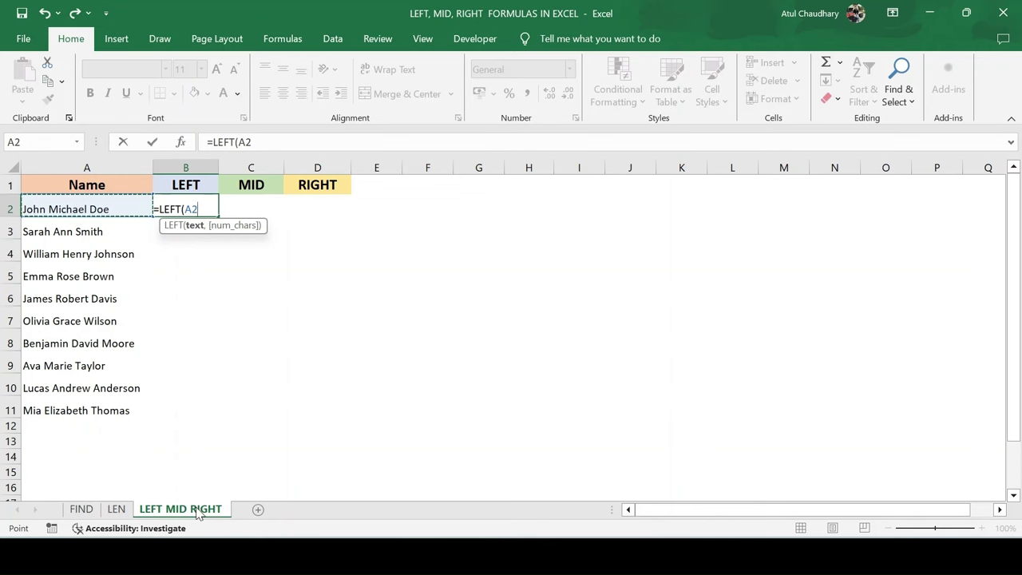
text(,)
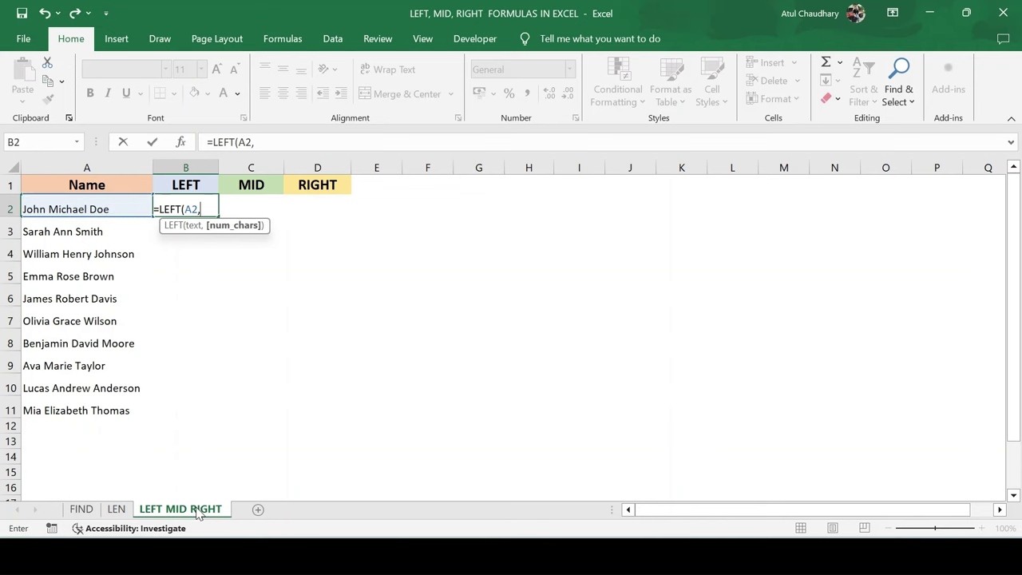
text(fin)
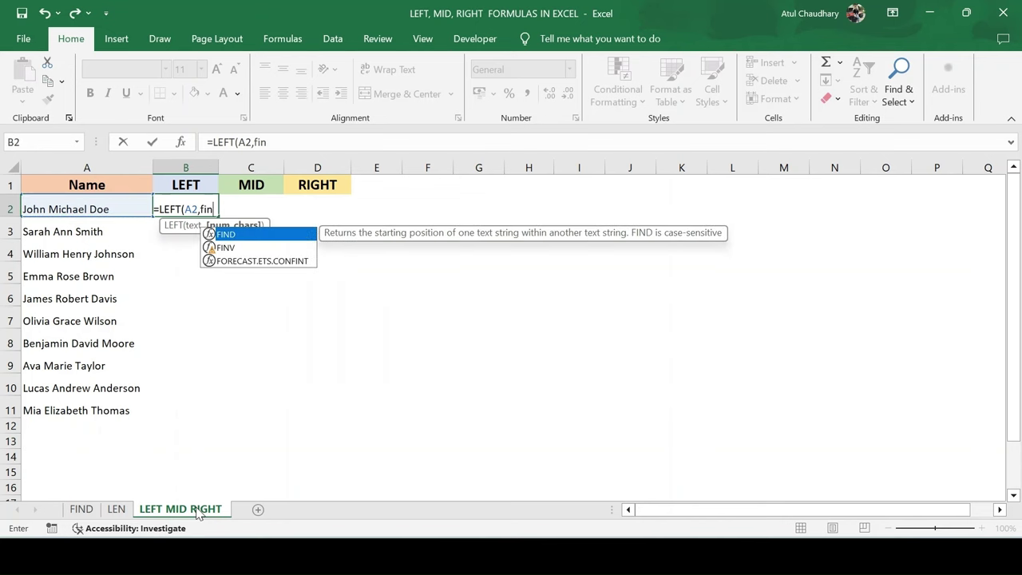
key(Tab)
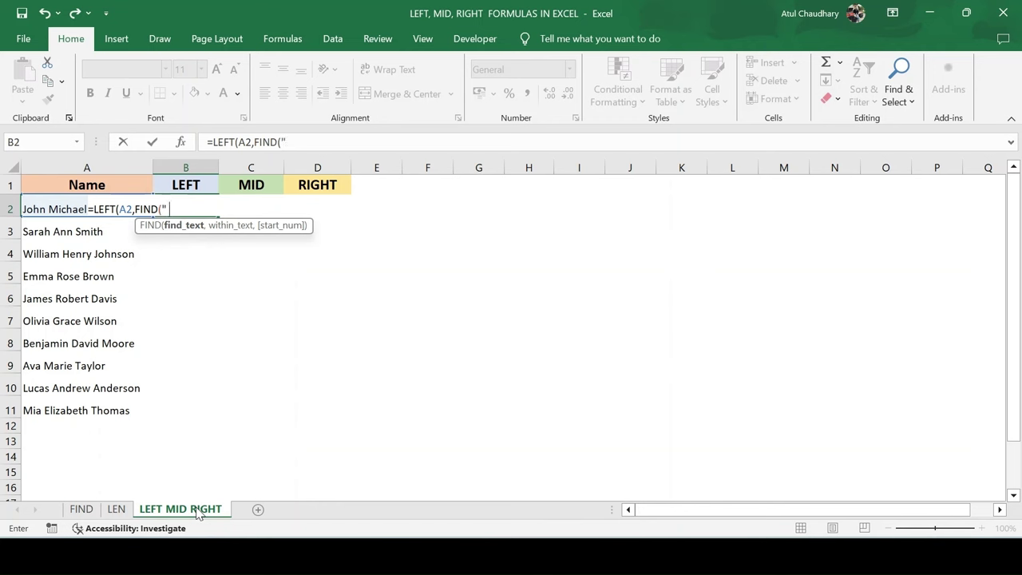
text(")
text(,)
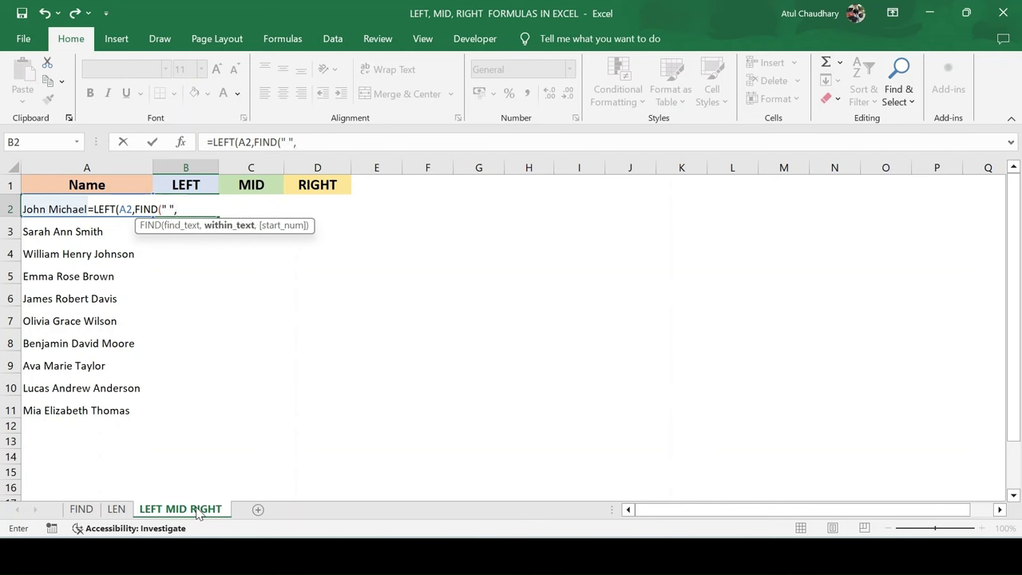
key(Left)
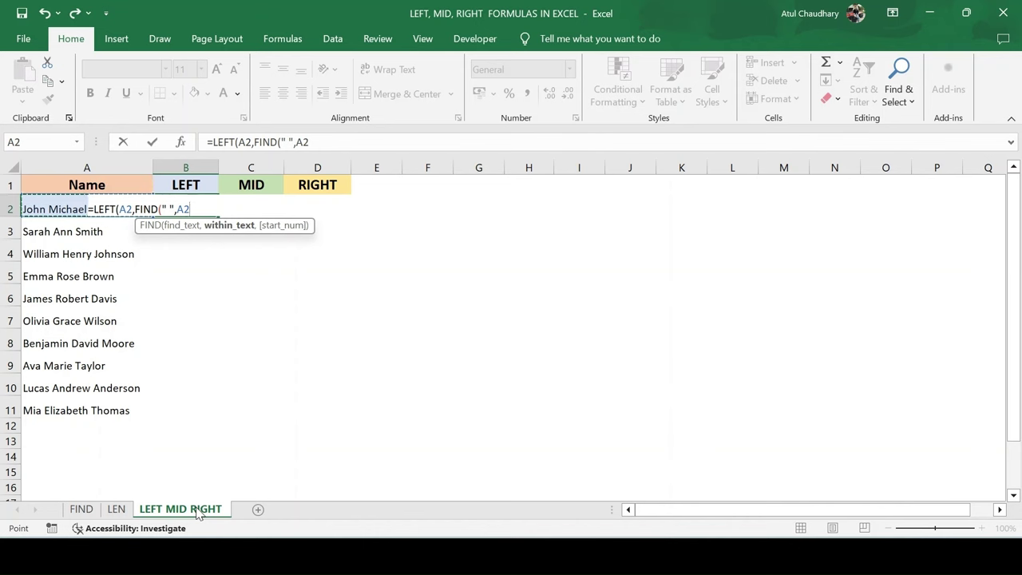
text())
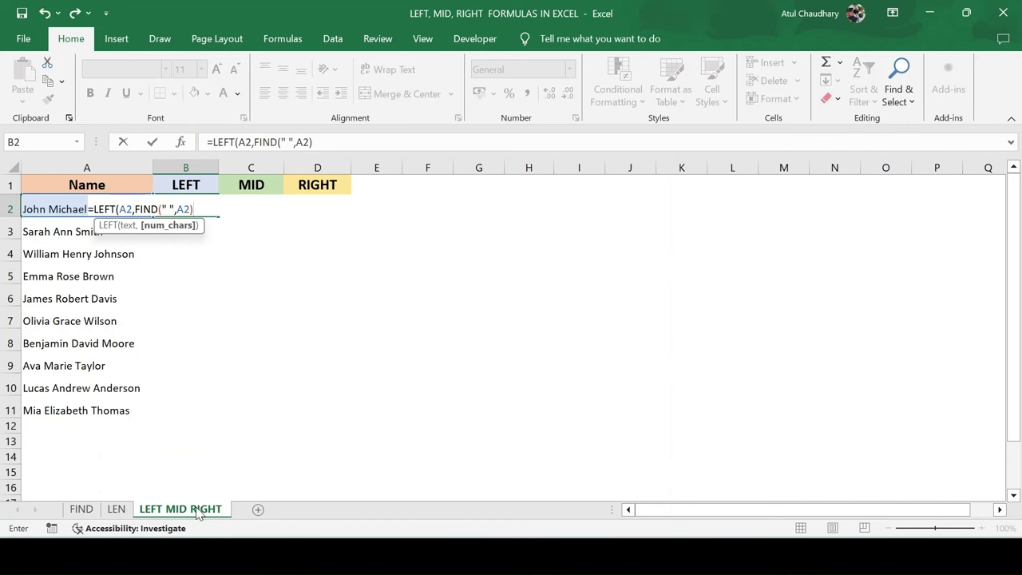
text(-1)
text())
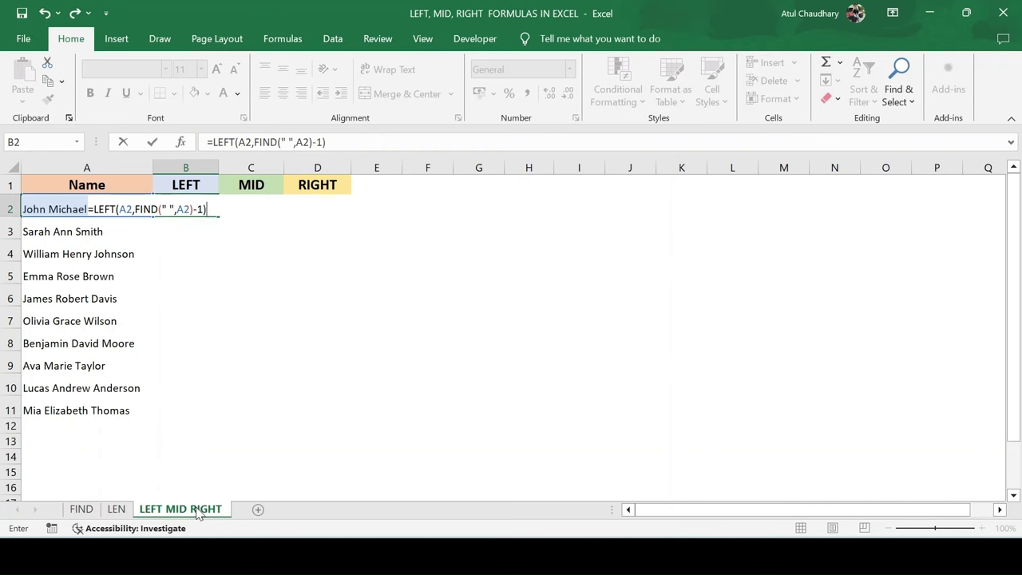
key(ctrl+Return)
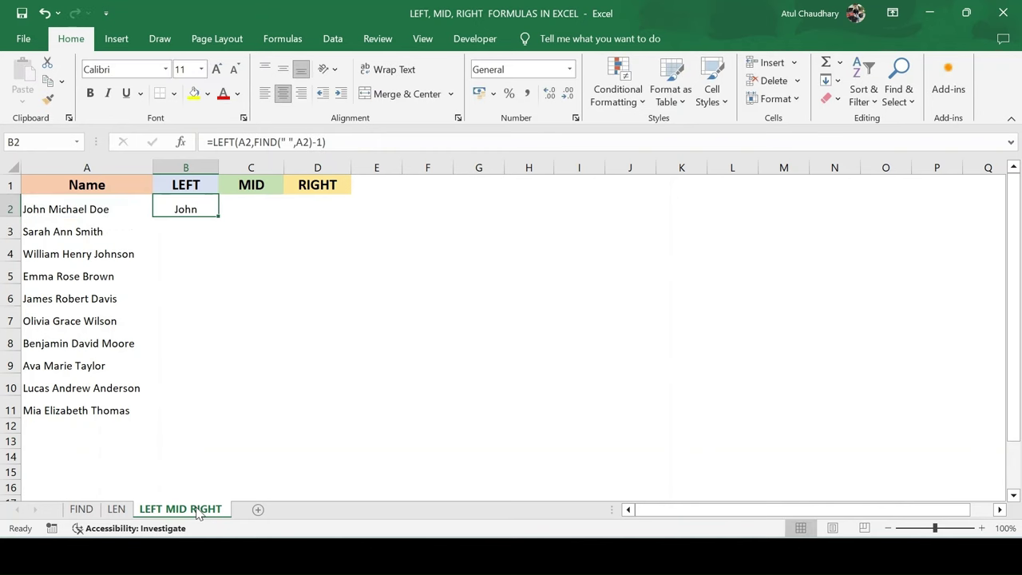
Step: Fill the first-name formula down B2:B11 with Ctrl+D
key(Left)
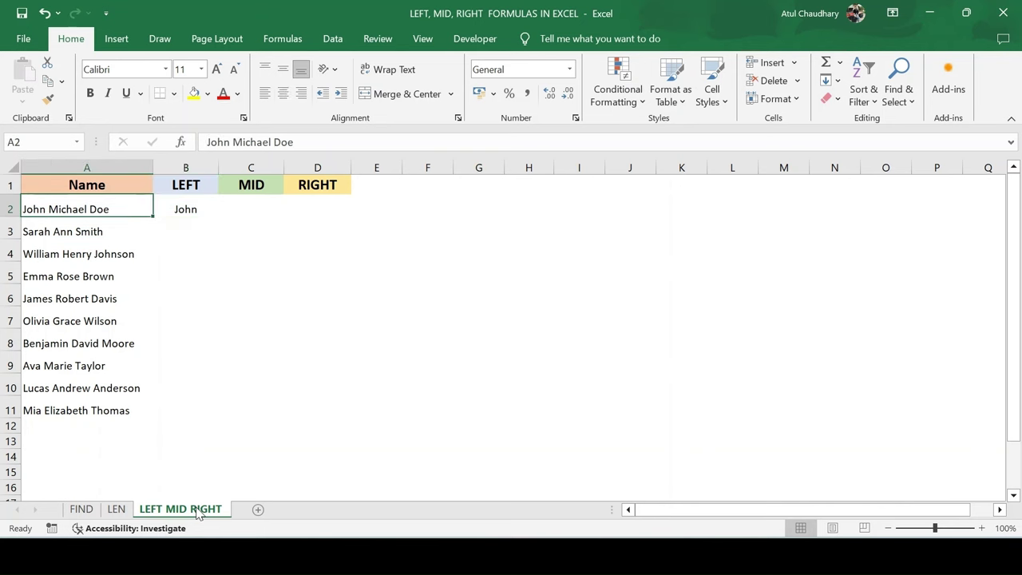
key(ctrl+Down)
key(Right)
key(ctrl+shift+Up)
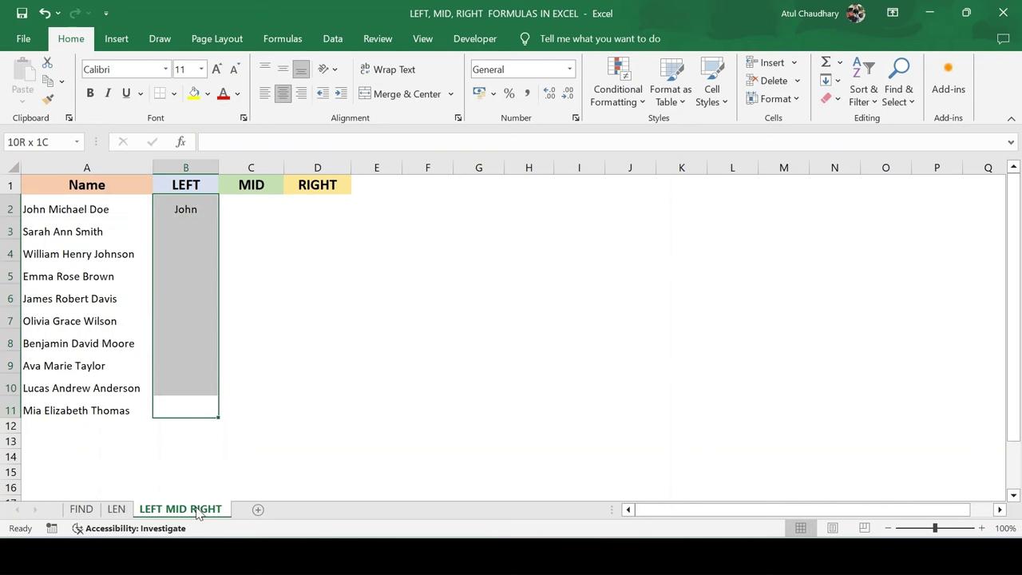
key(ctrl+d)
key(Down)
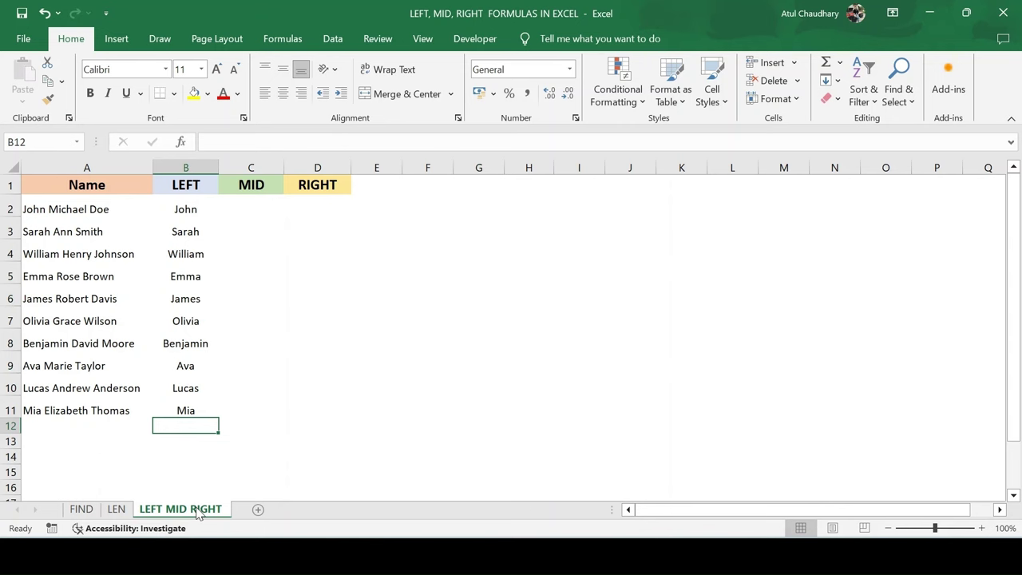
key(Down)
key(Up)
key(Up)
key(Up)
key(Up)
key(Up)
key(Up)
key(Up)
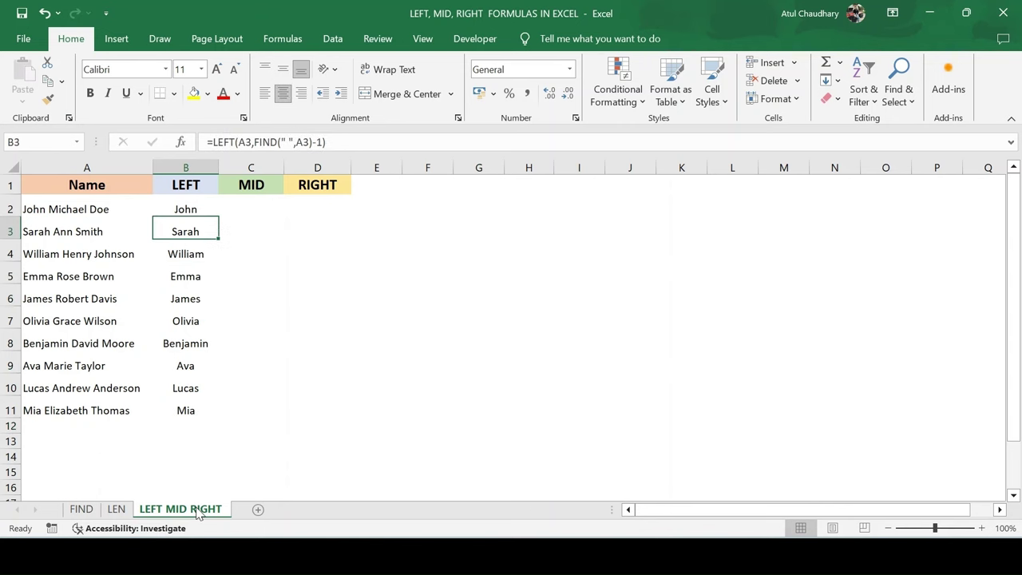
key(Down)
key(Down)
key(Down)
key(Up)
key(Up)
key(Up)
Step: Change Sarah to Sam in A3 so B3 shows Sam
key(Left)
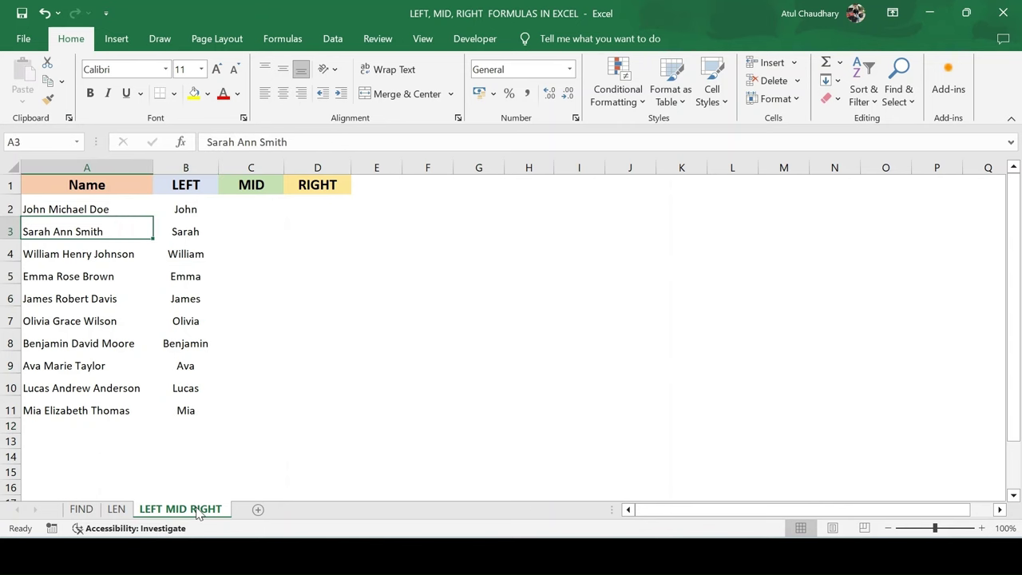
key(F2)
key(Left)
key(Left)
key(Left)
key(Left)
key(Left)
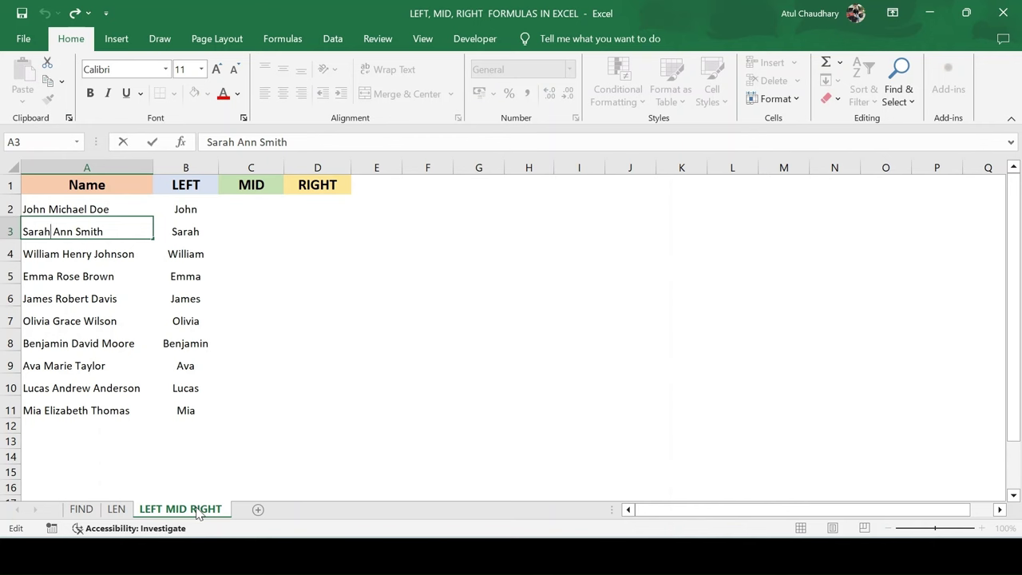
key(shift+Home)
text(SAM)
key(BackSpace)
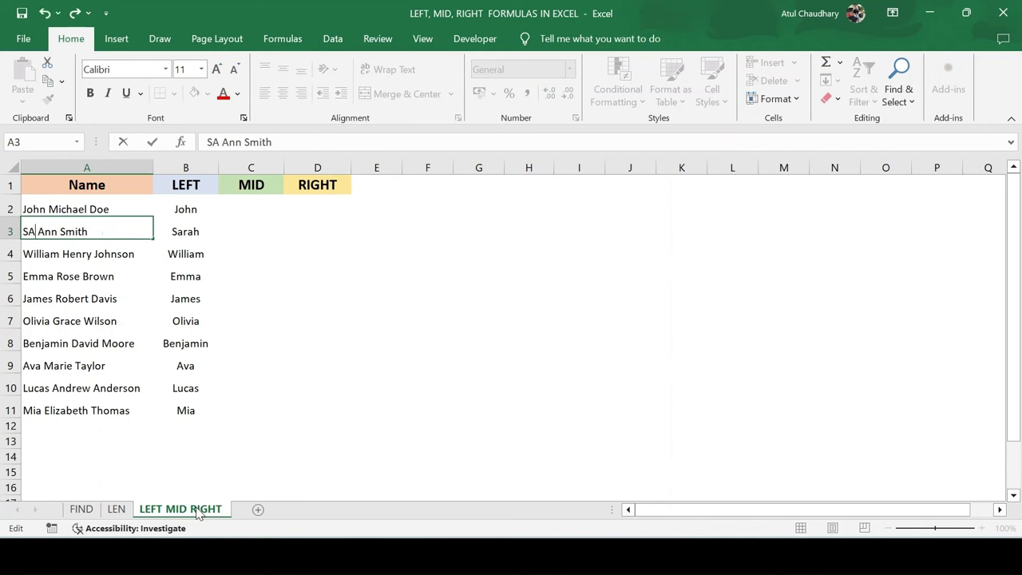
key(BackSpace)
text(am)
key(Up)
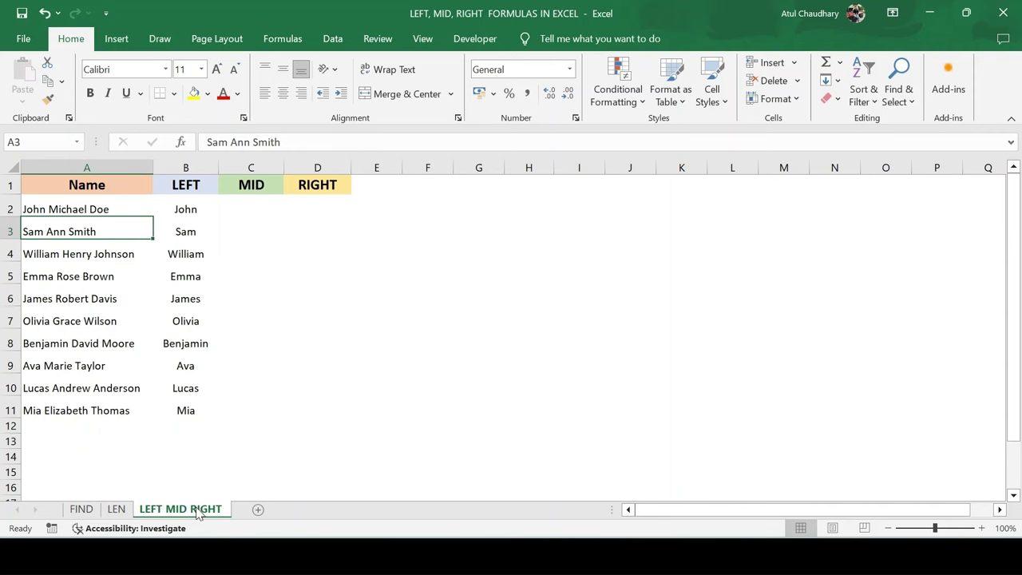
key(Right)
key(Right)
key(Left)
Step: Review the first-name formulas from B11 back to B2, ending in C2
key(ctrl+Down)
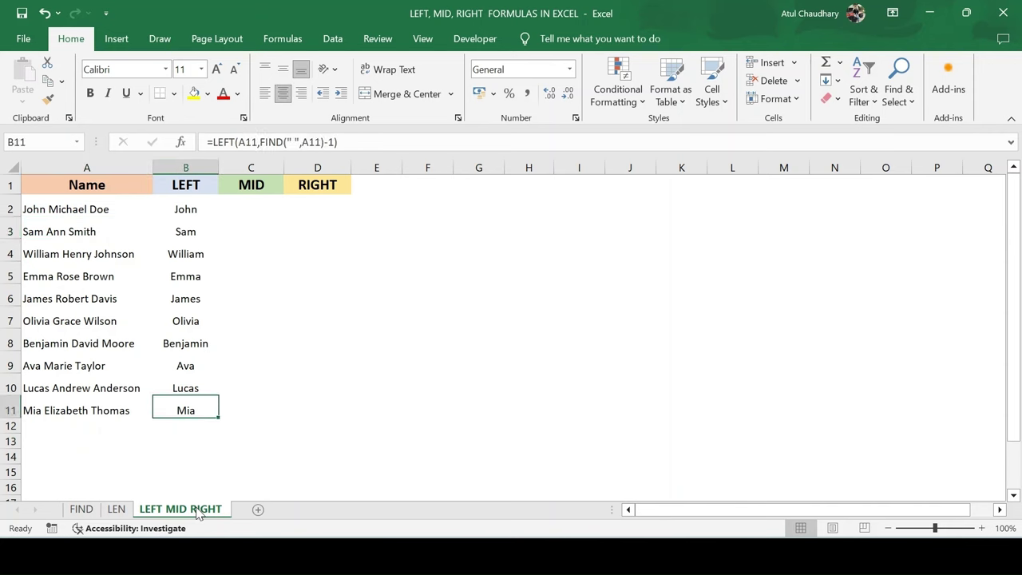
key(Up)
key(Up)
key(Up)
key(Up)
key(Up)
key(Up)
key(Up)
key(Up)
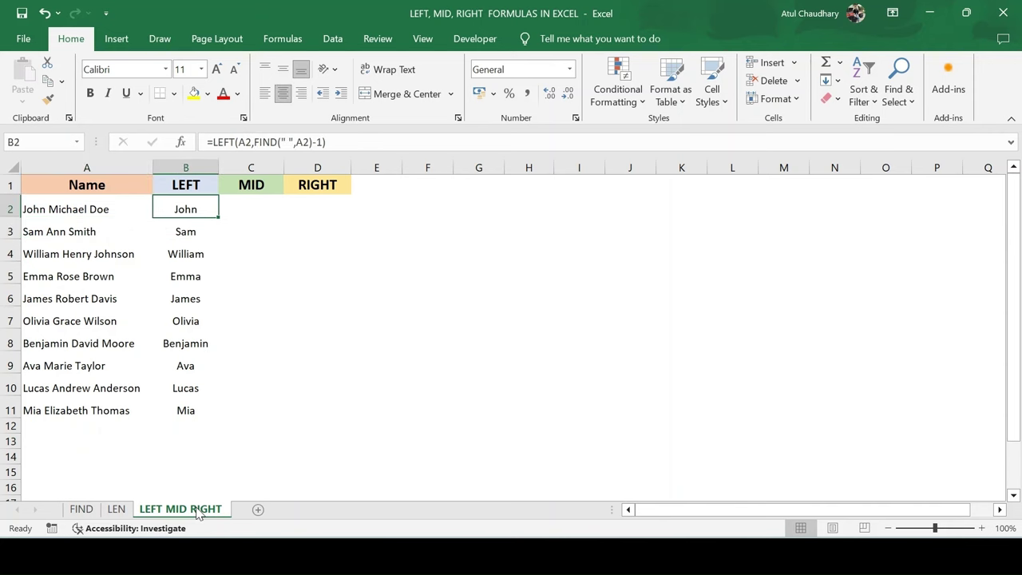
key(Left)
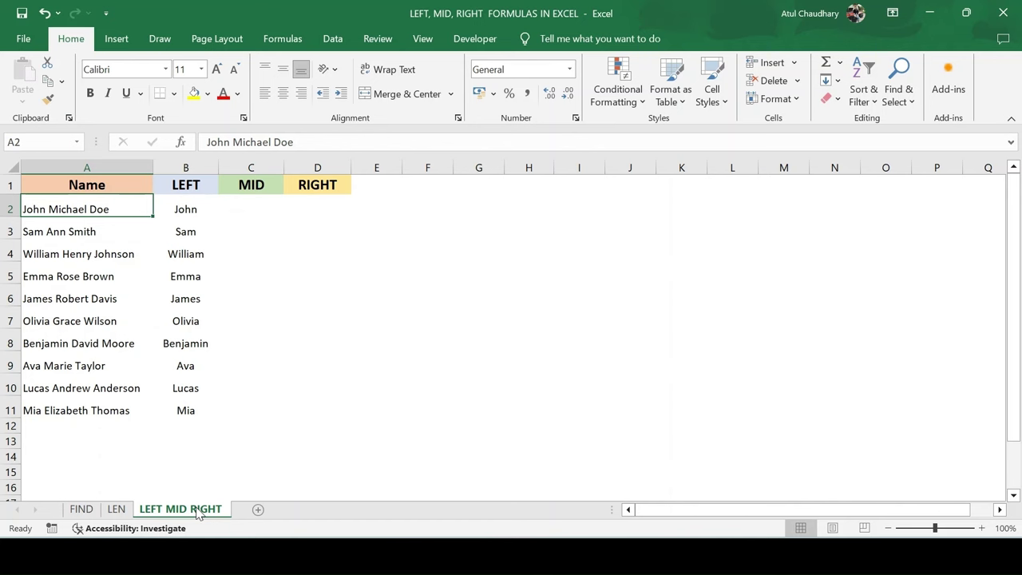
key(Right)
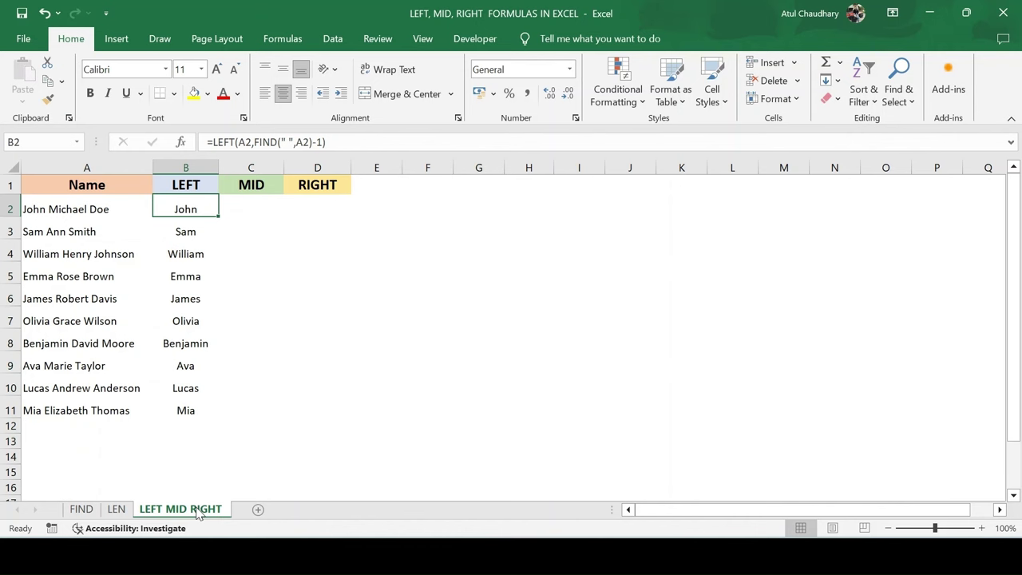
key(Right)
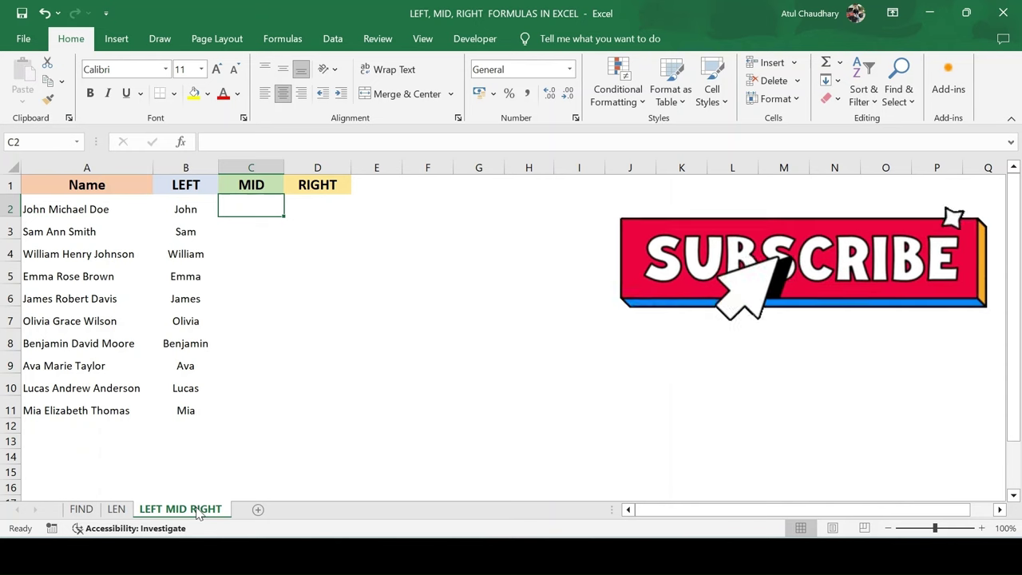
Step: Begin C2's formula as =MID(A2,FIND(" ",A2 without entering it yet
text(=mi)
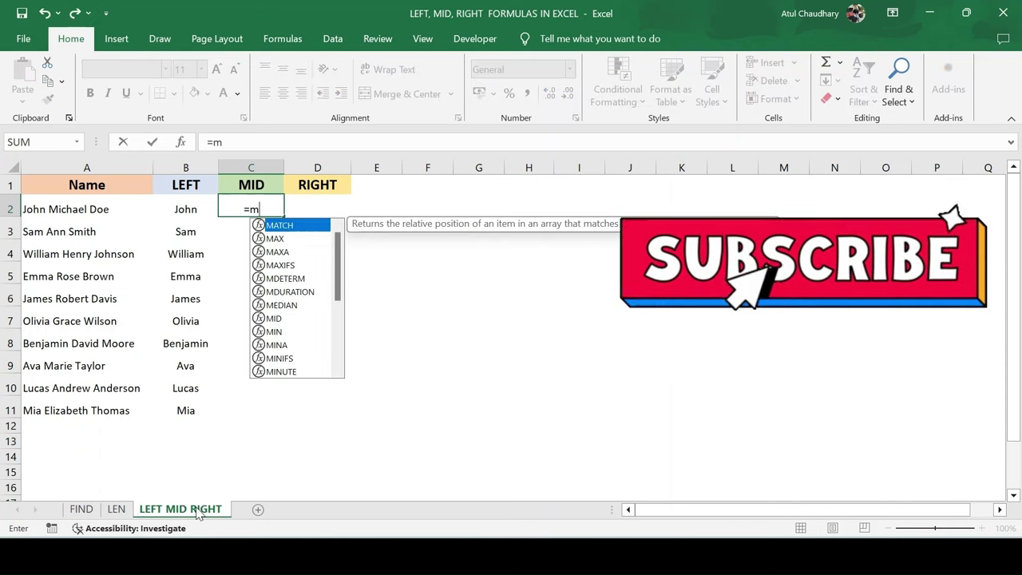
text(d)
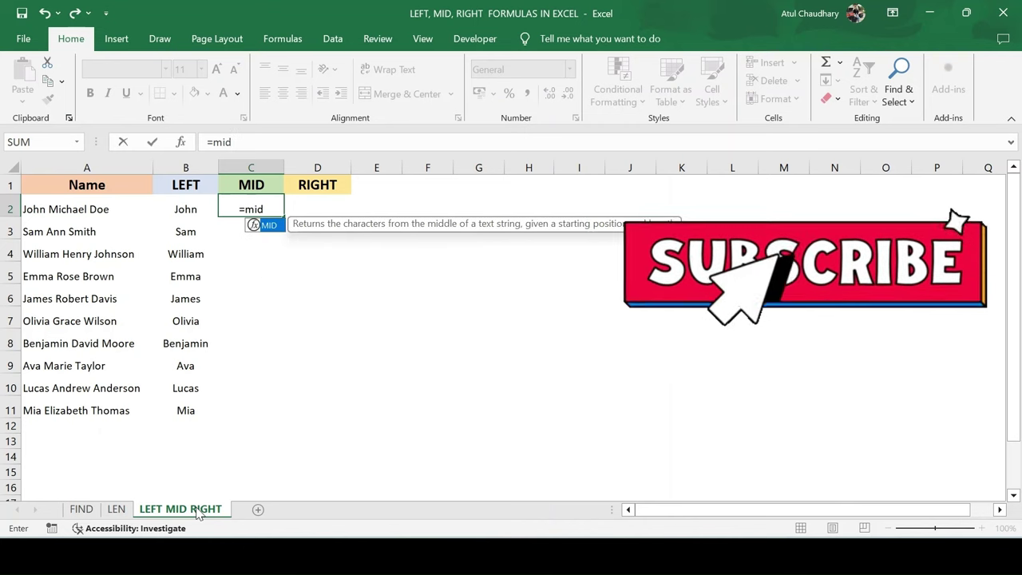
key(Tab)
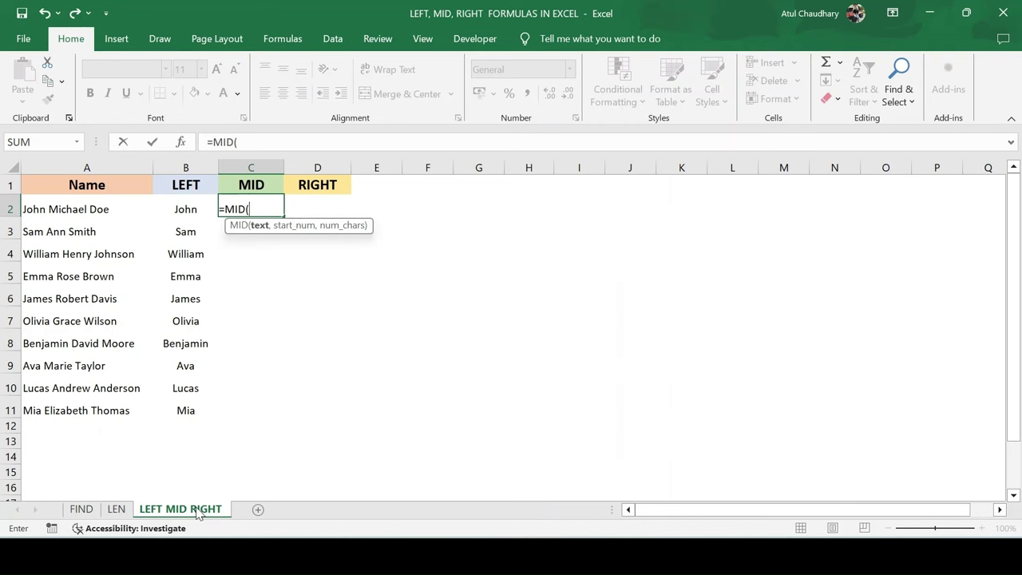
key(Left)
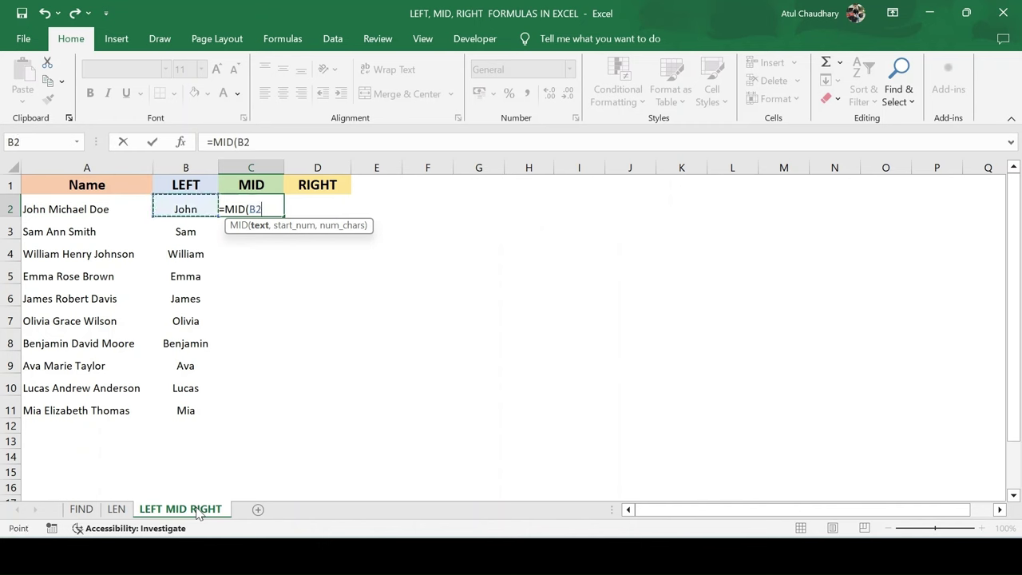
key(Left)
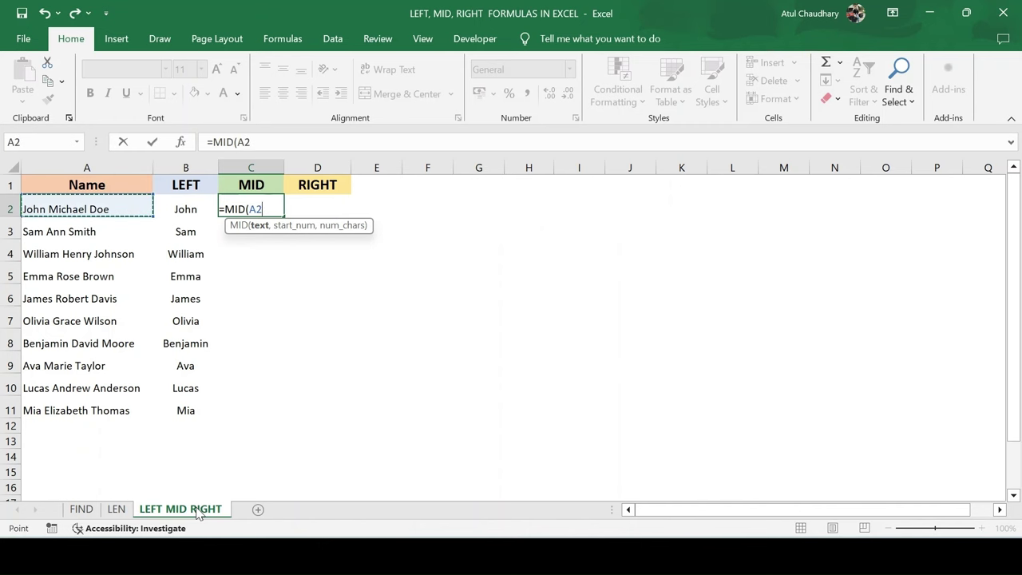
text(,)
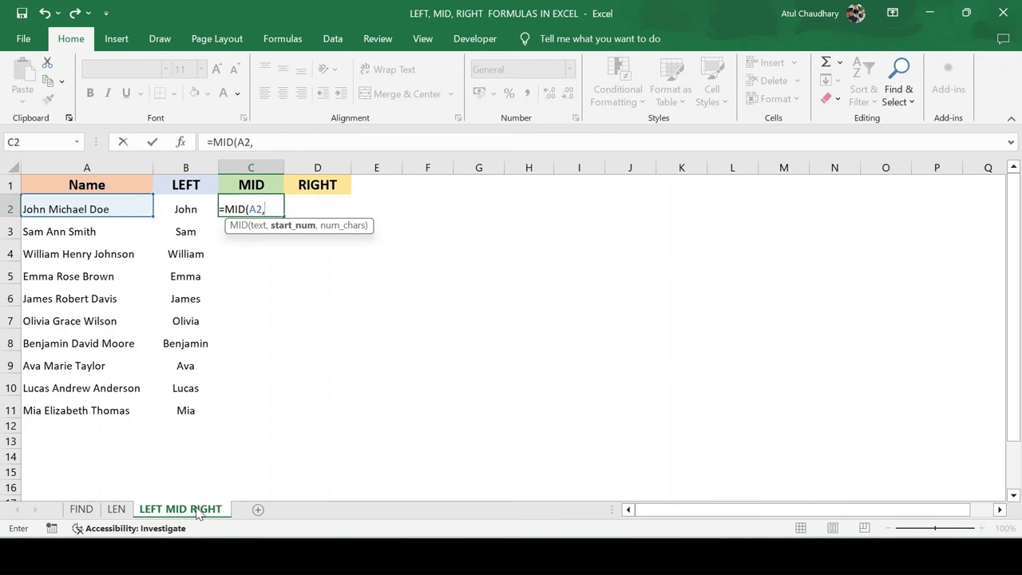
text(Fin)
key(Tab)
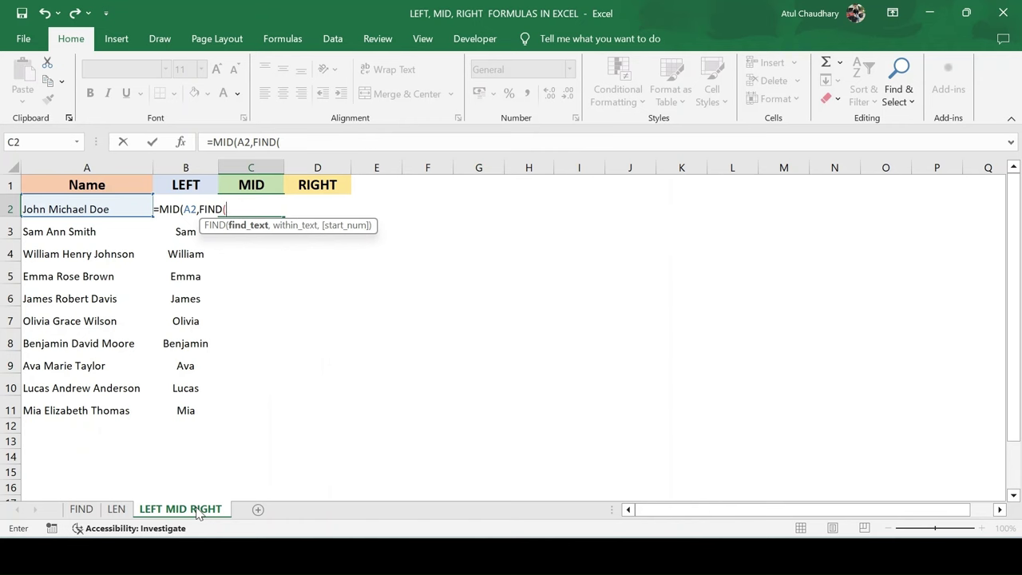
text(")
text( ")
text(,)
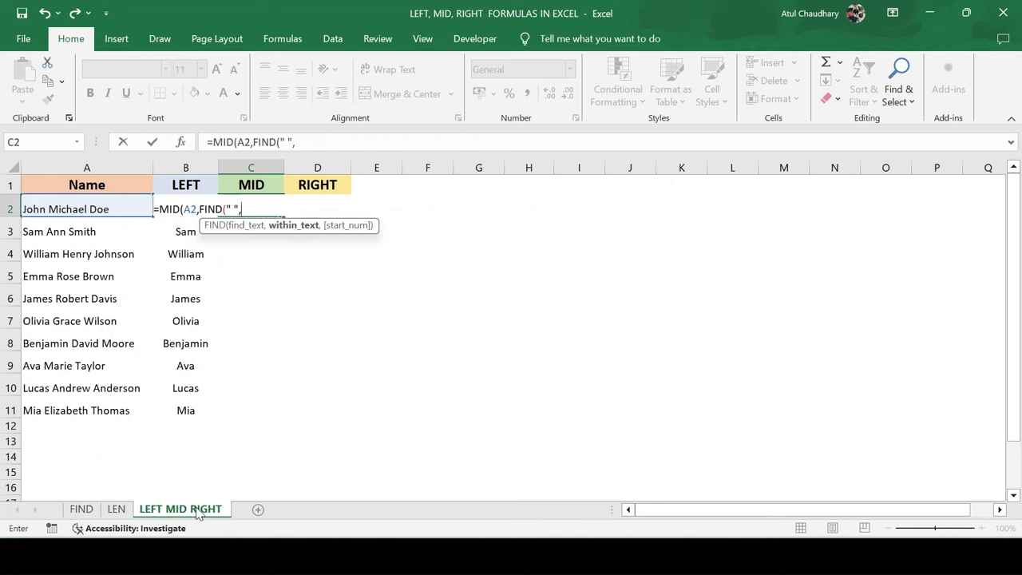
key(Left)
key(Left)
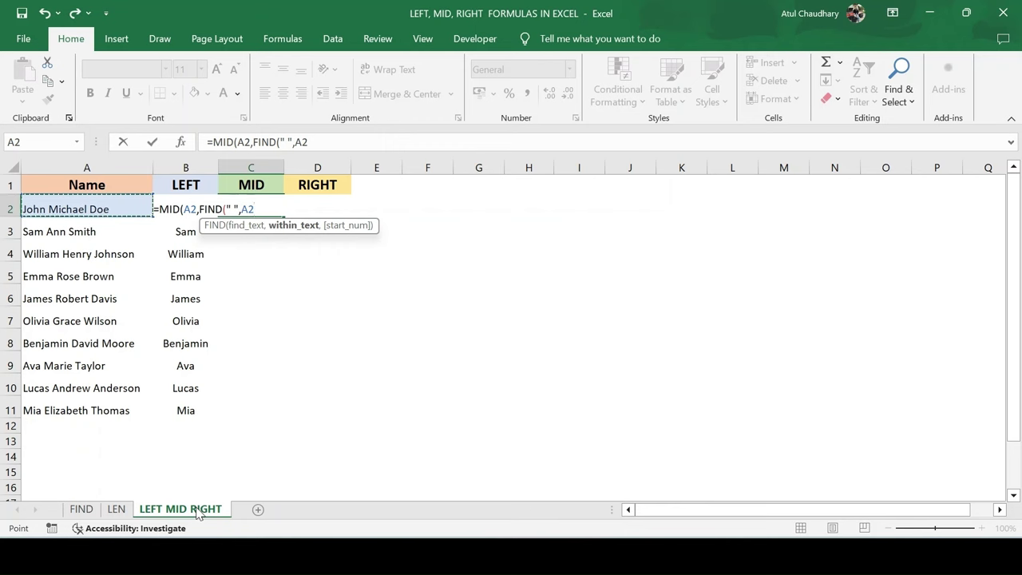
Step: Complete MID's start position as FIND(" ",A2)+1 and begin a second FIND on A2 for the length
text()+)
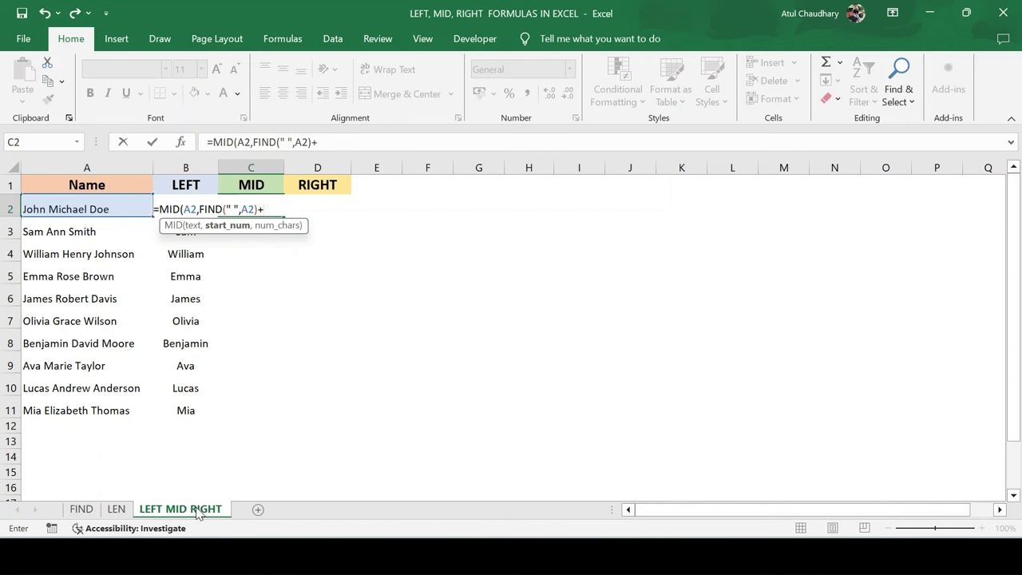
text(1)
text(,)
text(fin)
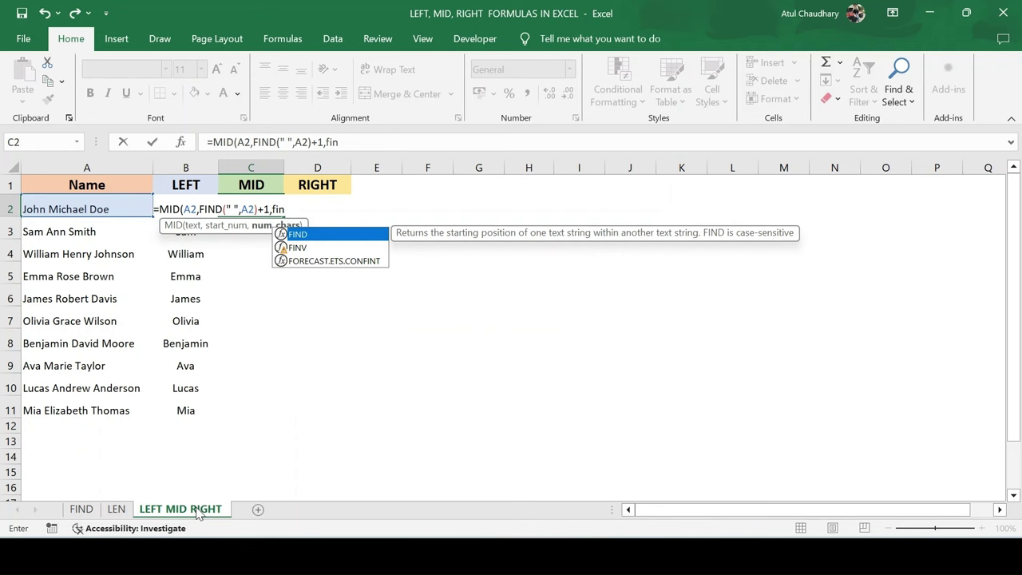
key(Tab)
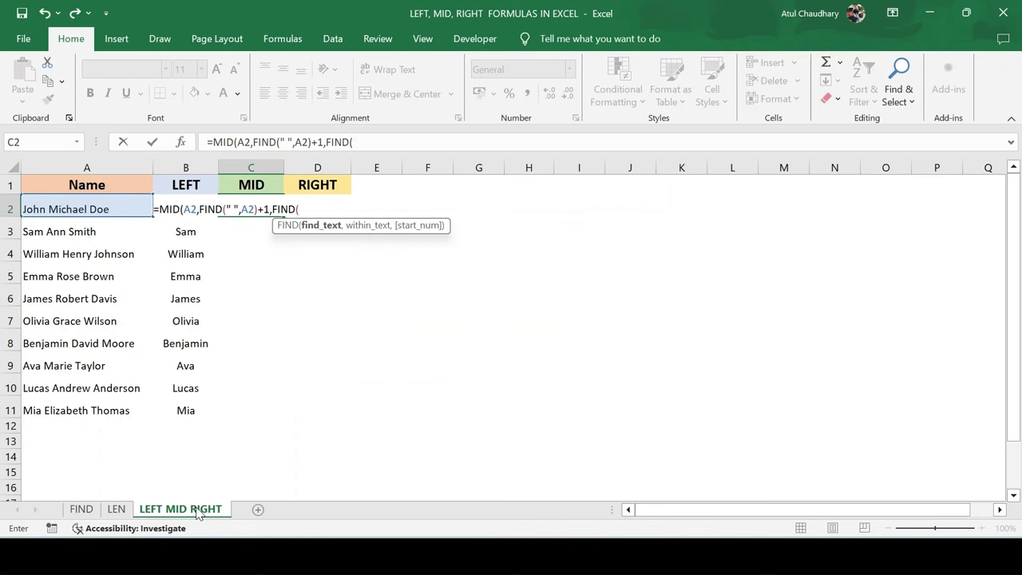
text(")
text( ",)
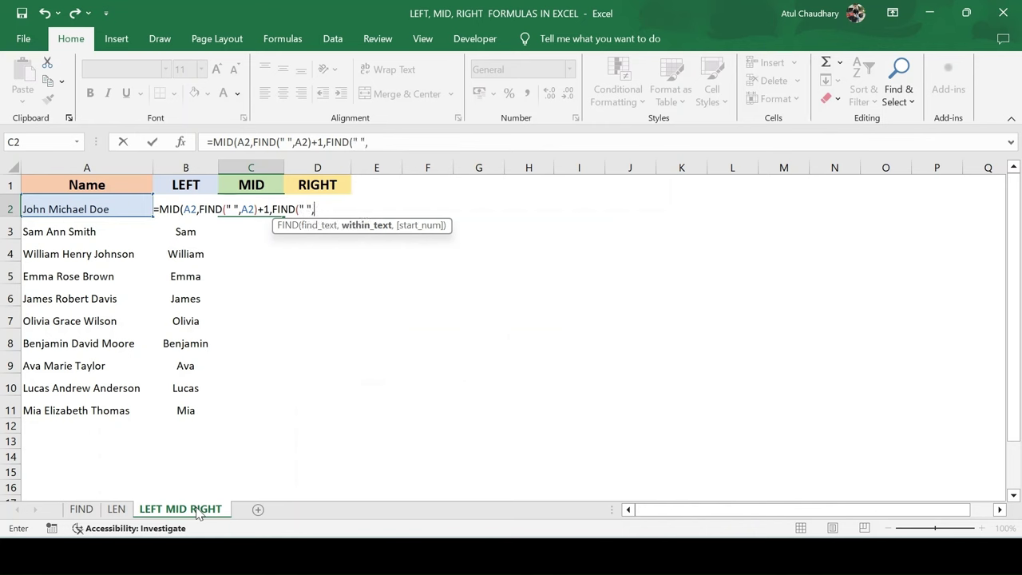
key(Left)
key(Left)
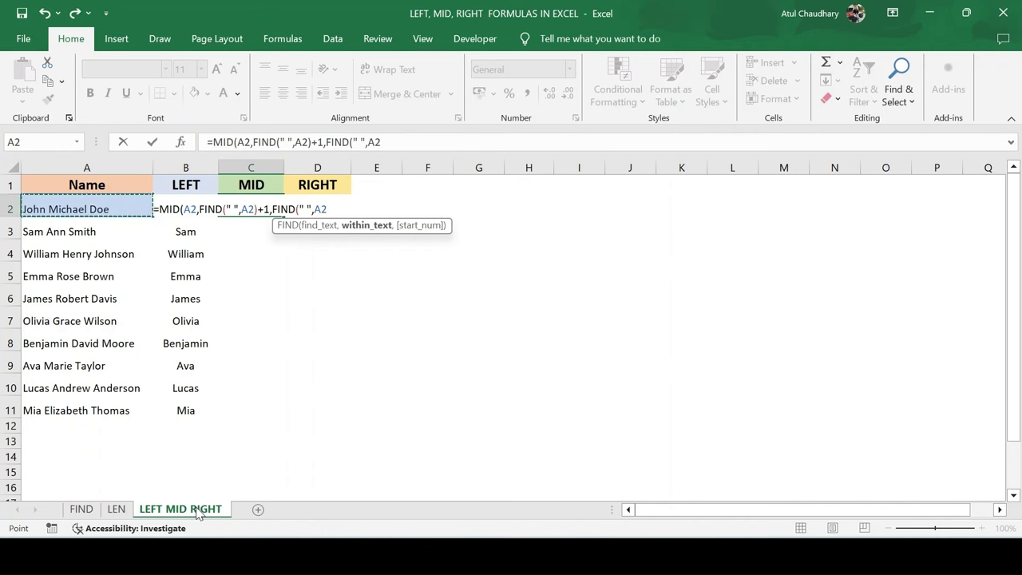
text(,)
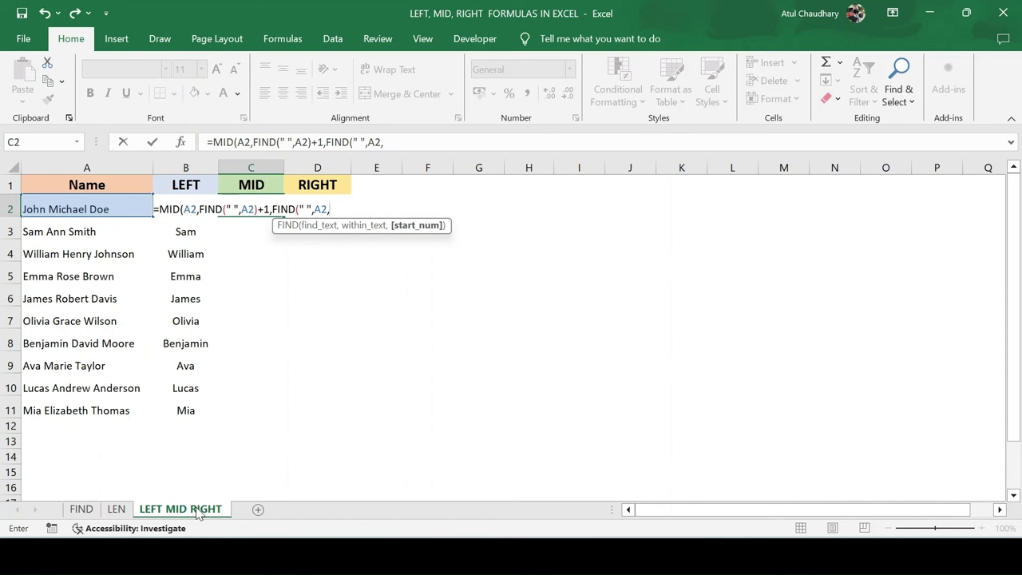
Step: Nest FIND(" ",A2)+1 as that FIND's start so it finds the second space
text(fi)
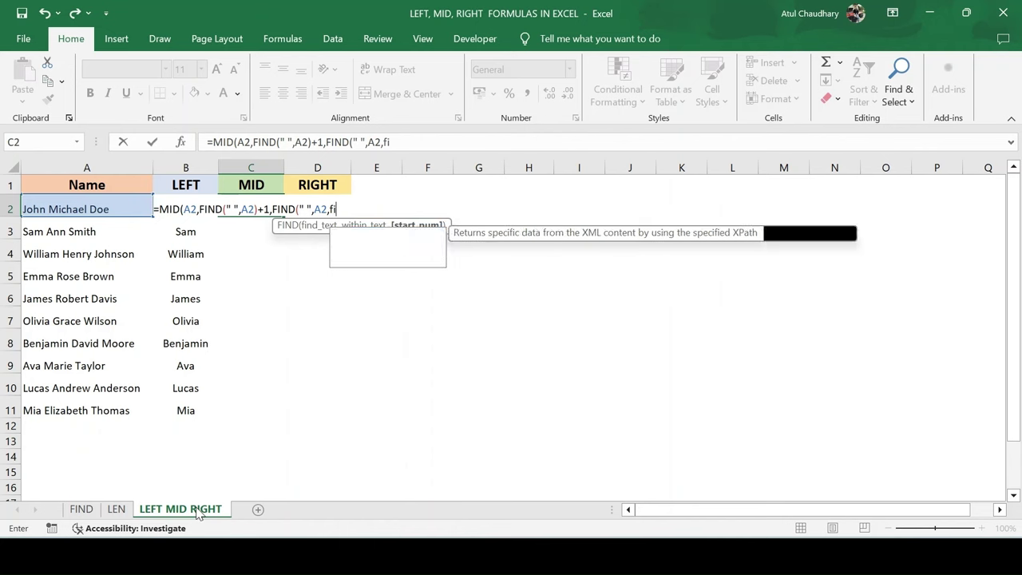
text(n)
key(Tab)
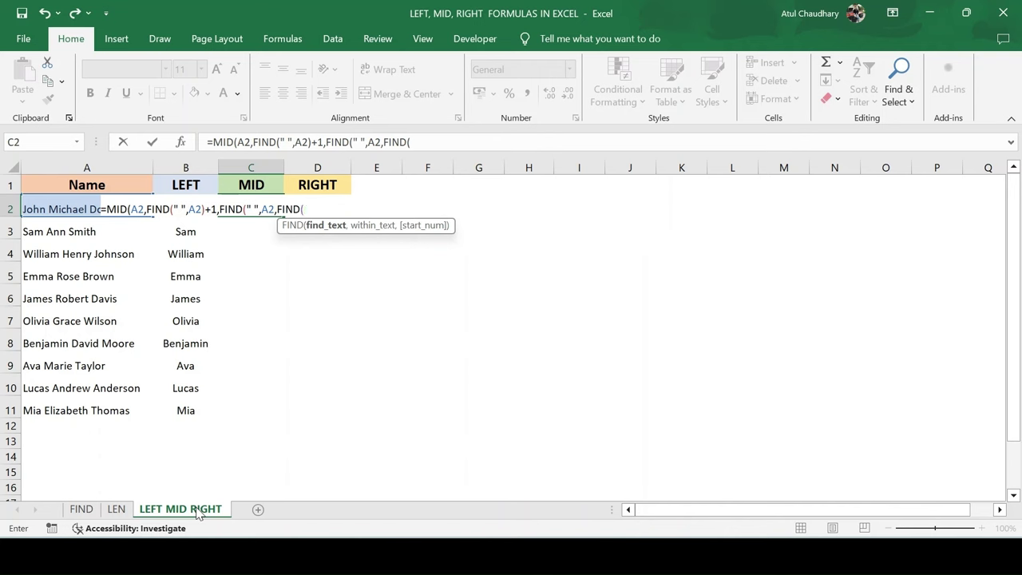
text(" ")
text(,)
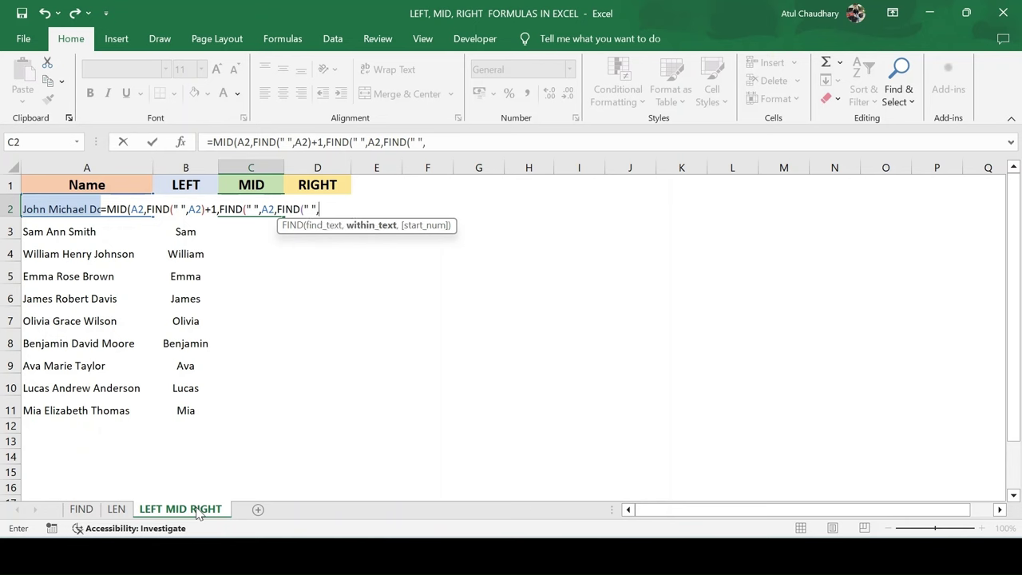
key(Left)
key(Left)
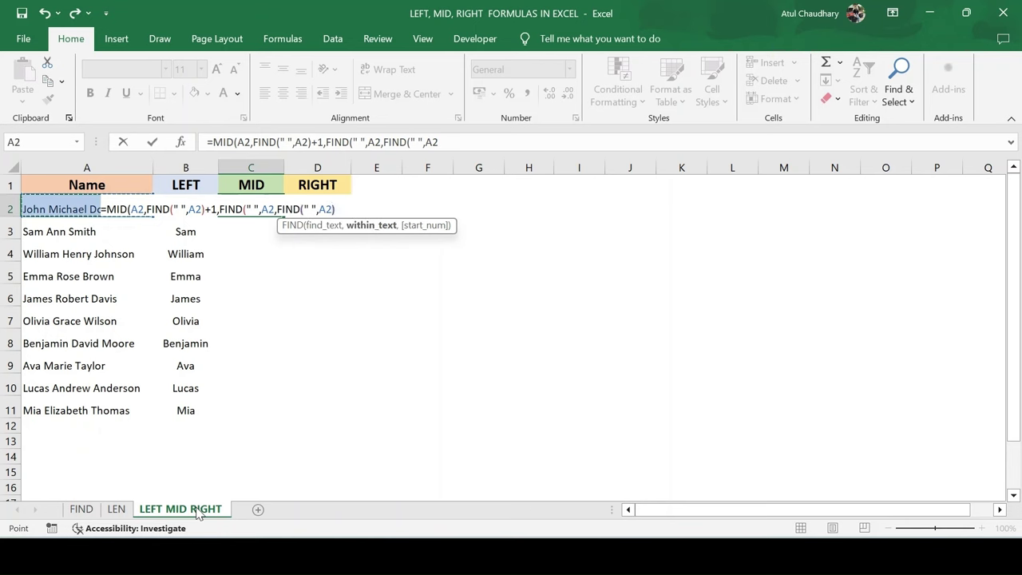
text()+1)
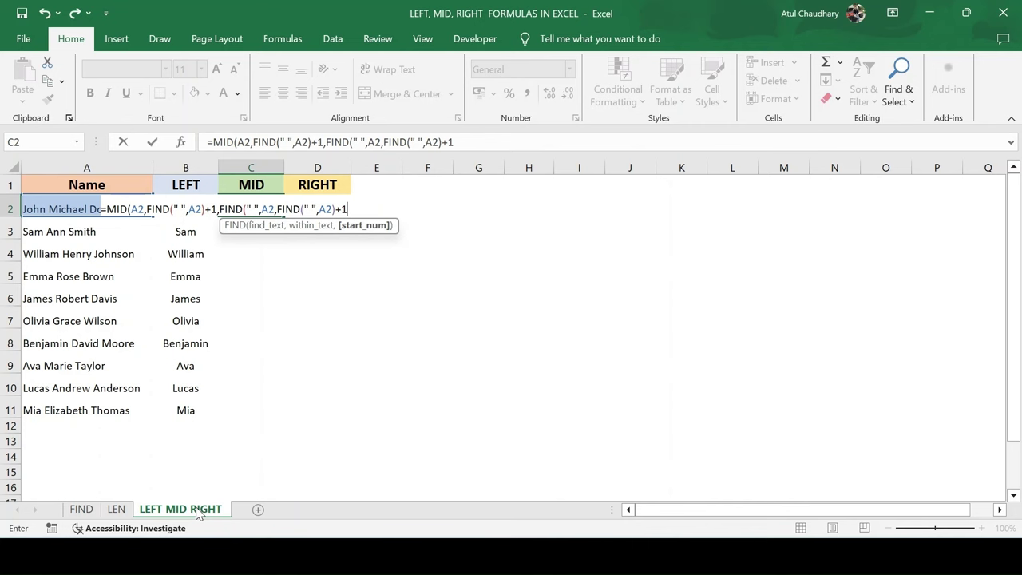
text())
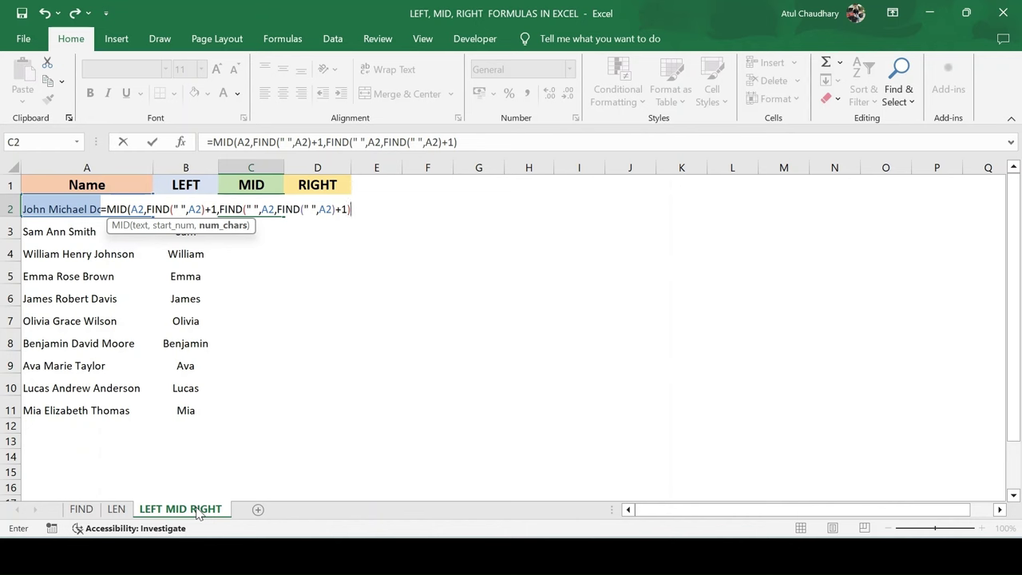
Step: Subtract FIND(" ",A2)-1, enter the formula in C2 and accept Excel's correction
text(-)
text(FIN)
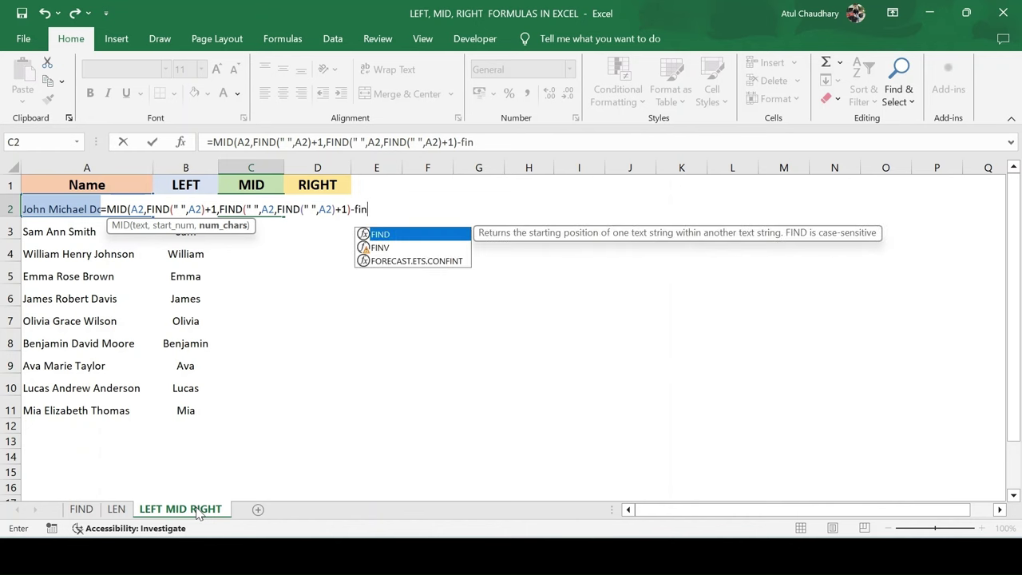
text(D()
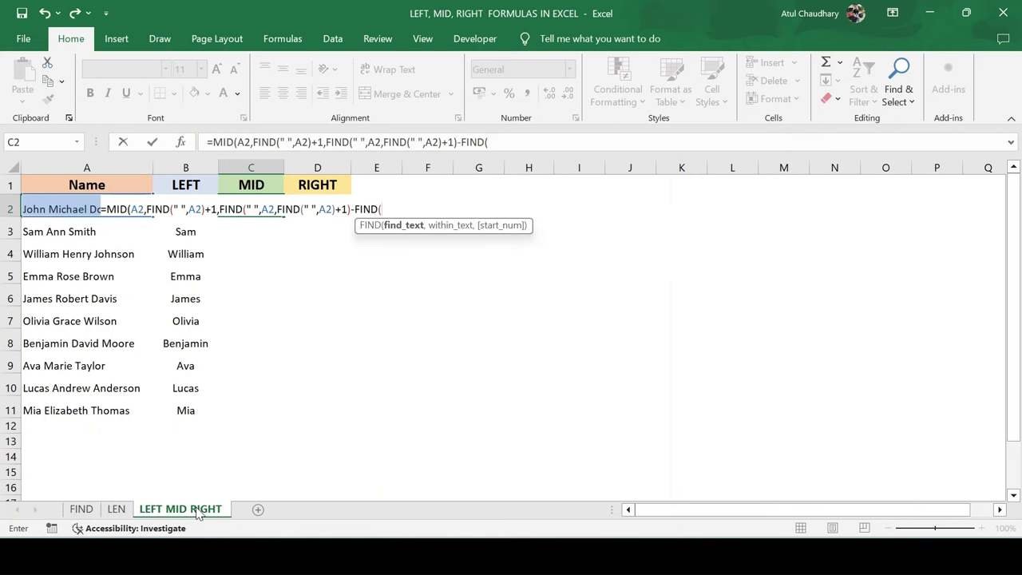
text(" )
text(",)
key(Left)
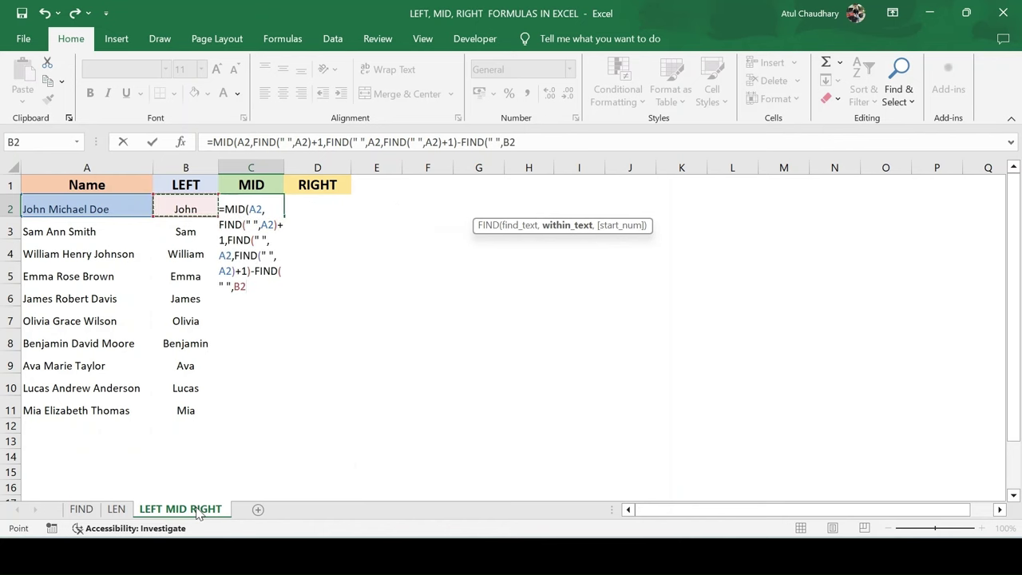
key(Left)
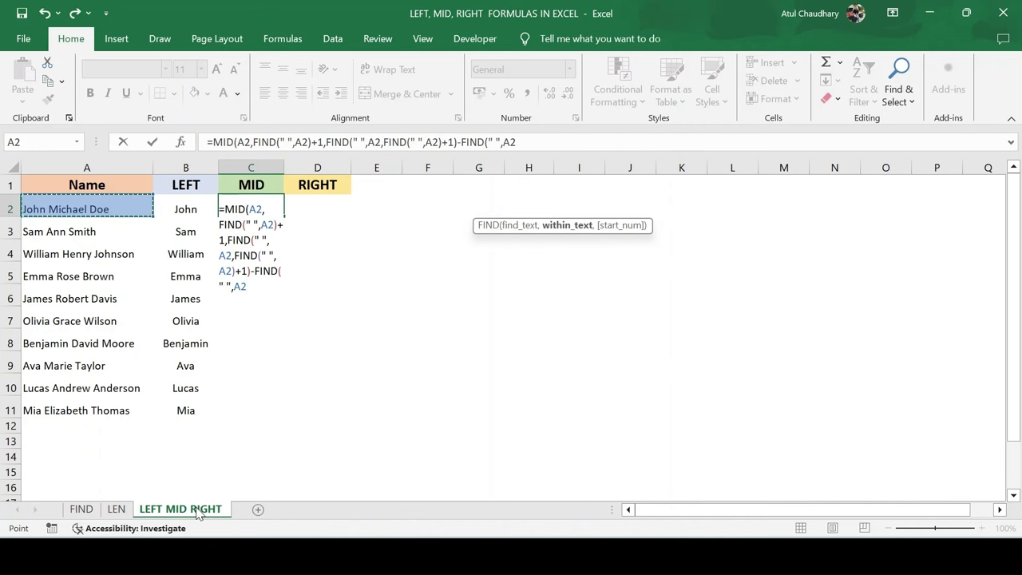
text()-)
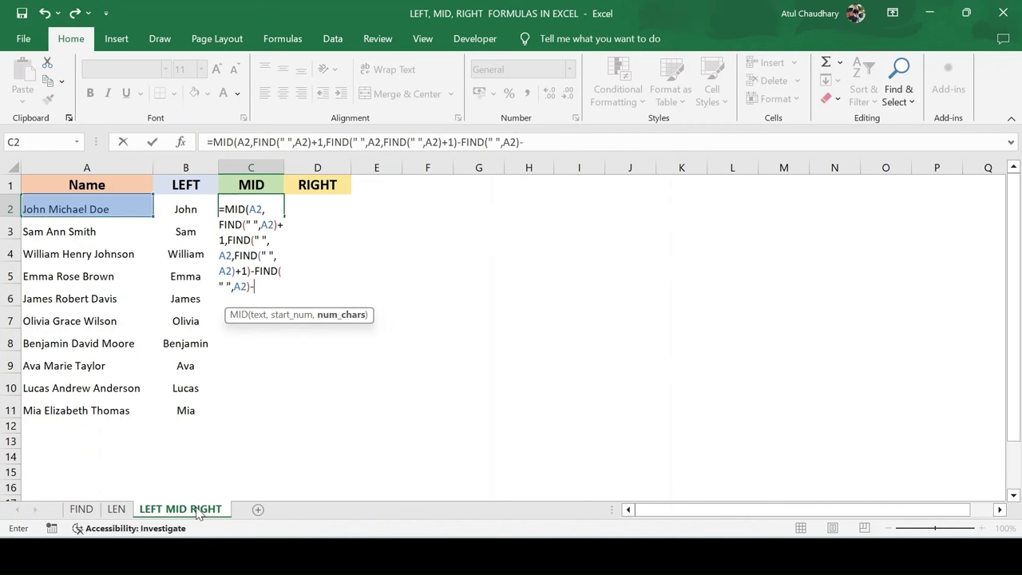
text(1)
key(Return)
key(Return)
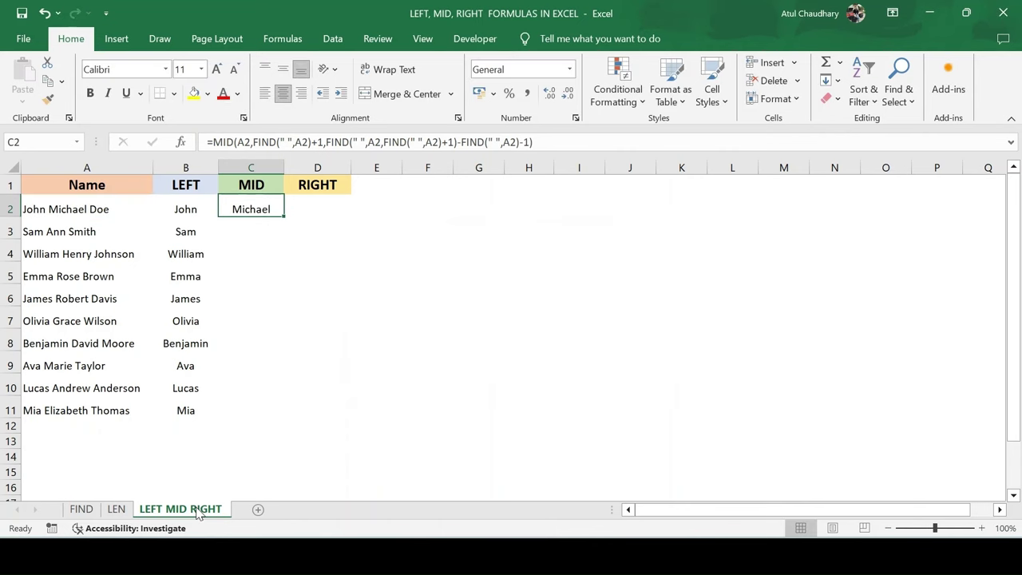
key(Left)
Step: Fill the MID formula from C2 down through C11 with Ctrl+D
key(Down)
key(ctrl+Down)
key(Right)
key(ctrl+shift+Up)
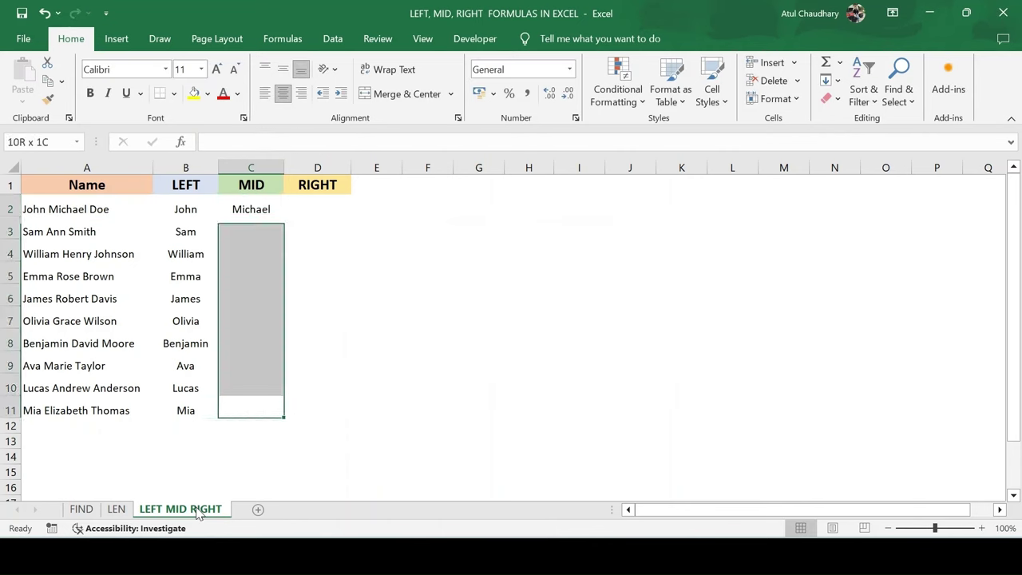
key(ctrl+d)
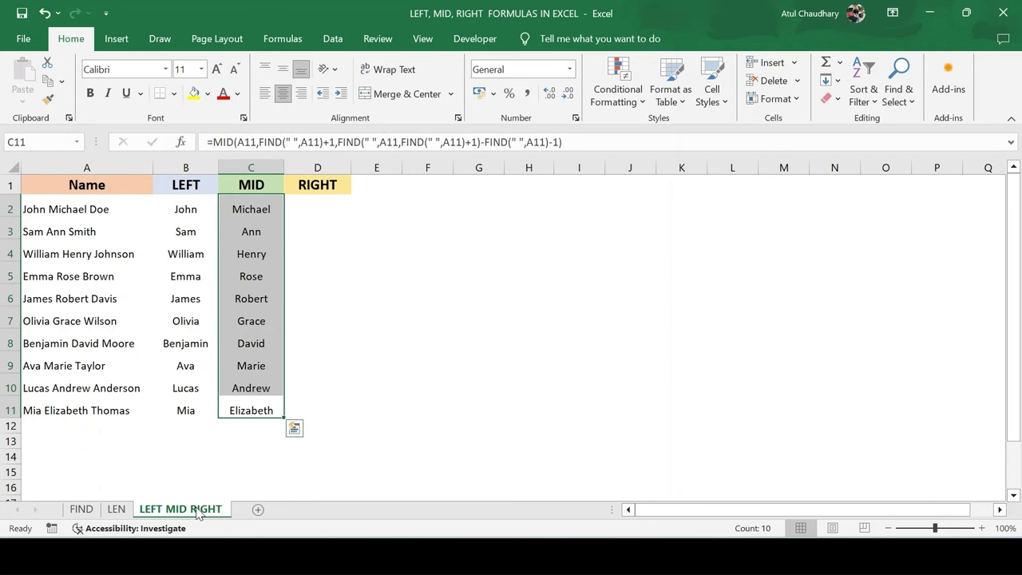
Step: Insert 'aaaa' into A11's middle name so its MID result becomes Elizabethaaaa
key(ctrl+Left)
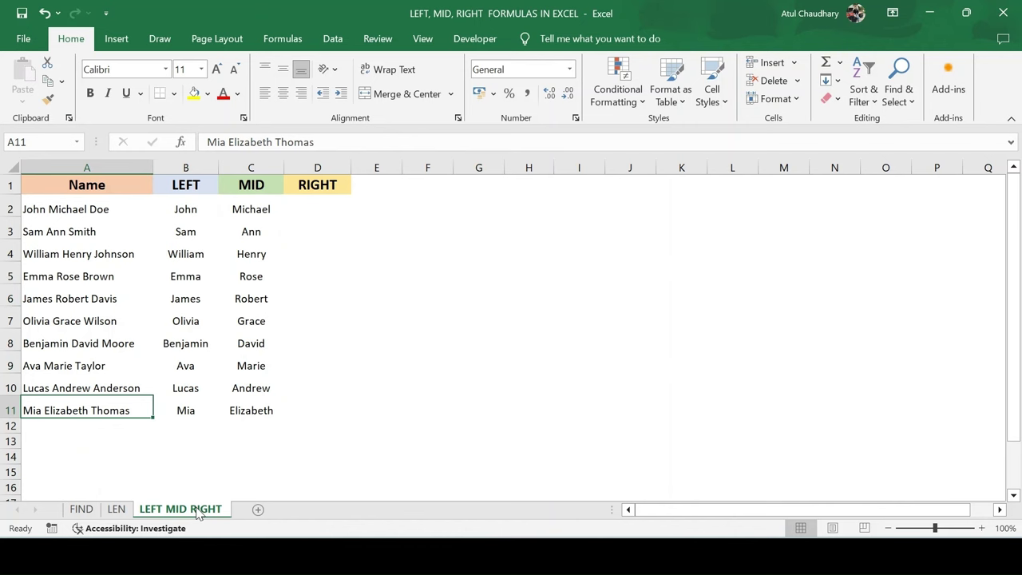
key(F2)
key(Left)
key(Left)
key(Left)
key(Left)
key(Left)
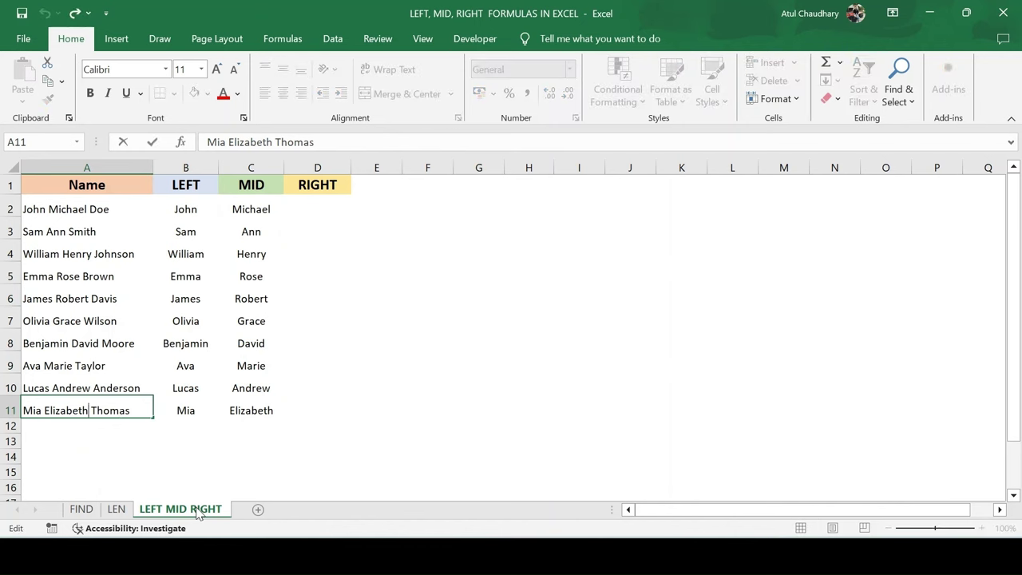
text(aaaa)
key(Return)
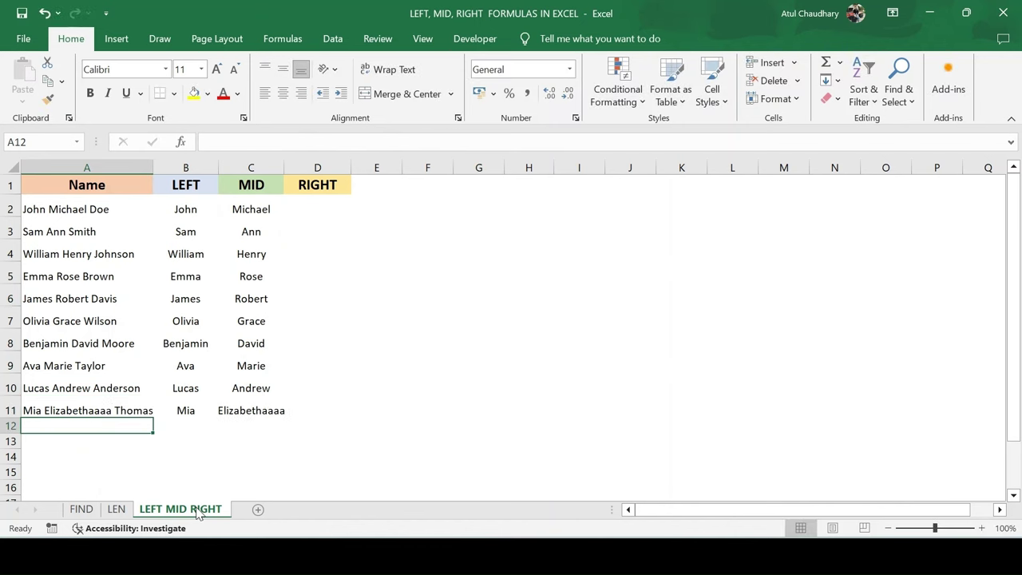
key(Up)
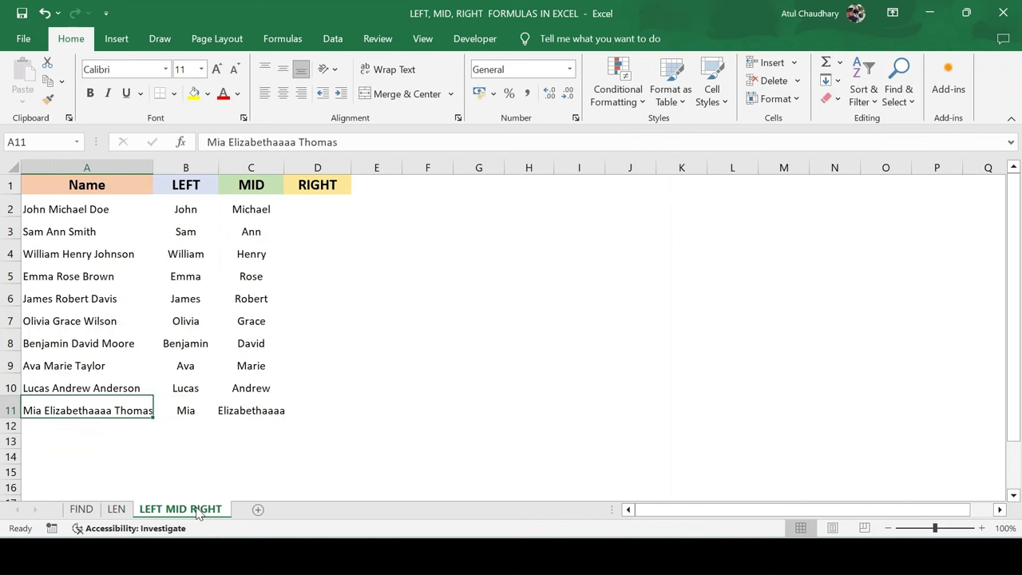
Step: Insert 'gfhf' into A10's middle name so its MID result becomes Andgfhfrew
key(Up)
key(F2)
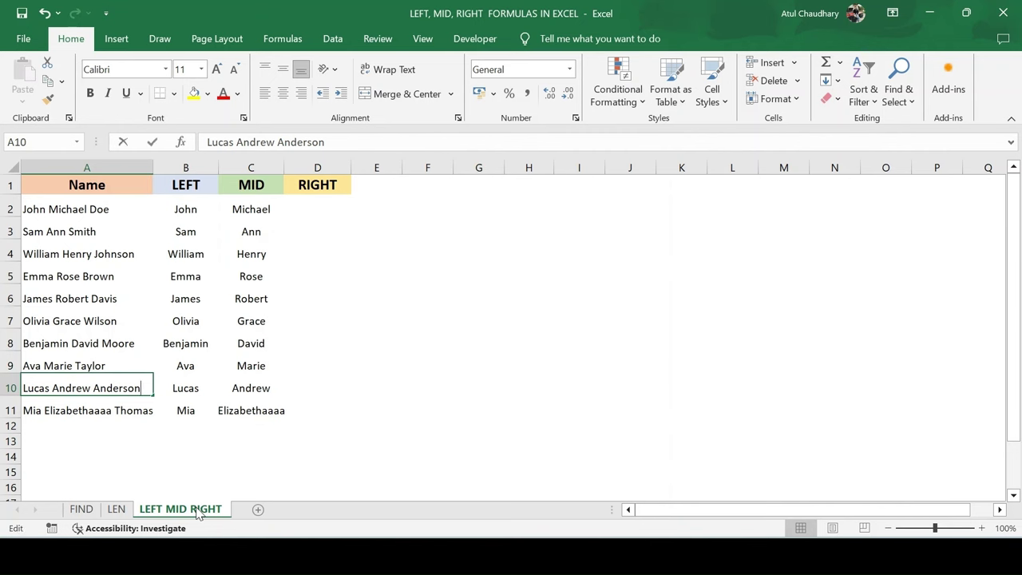
key(Left)
key(Left)
key(Left)
text(gfhf)
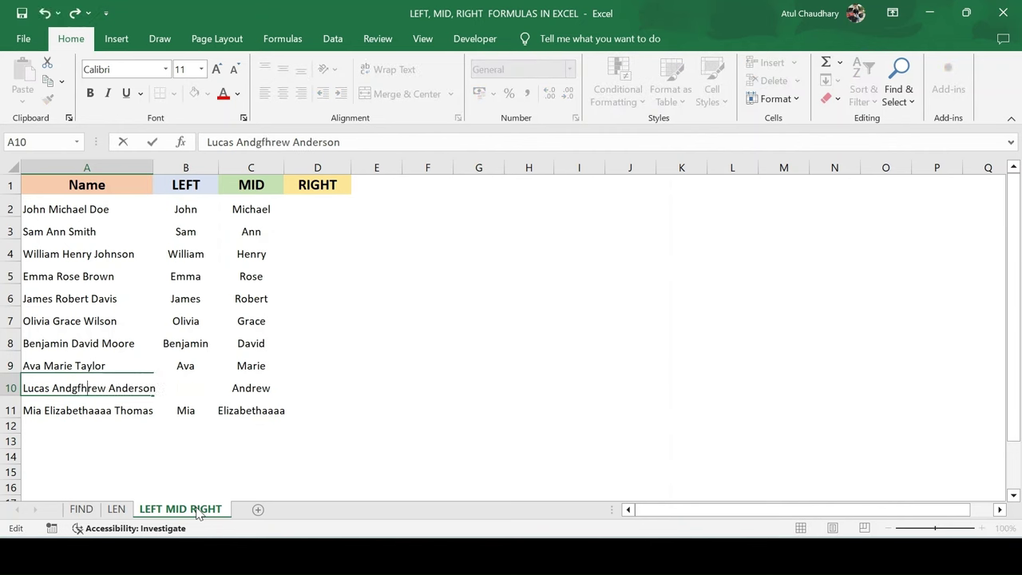
key(Return)
key(Up)
key(Right)
key(Right)
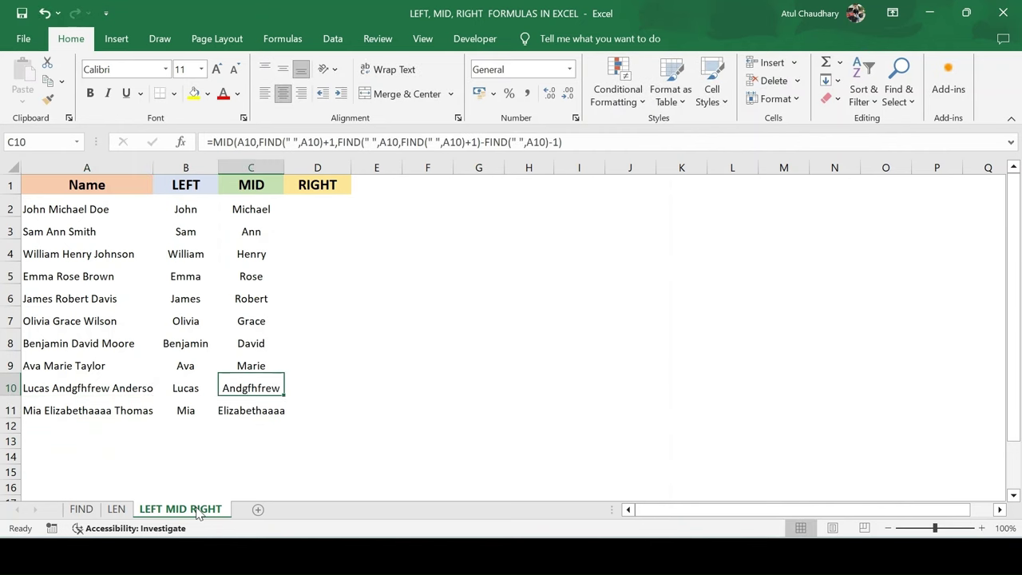
key(ctrl+Up)
key(Down)
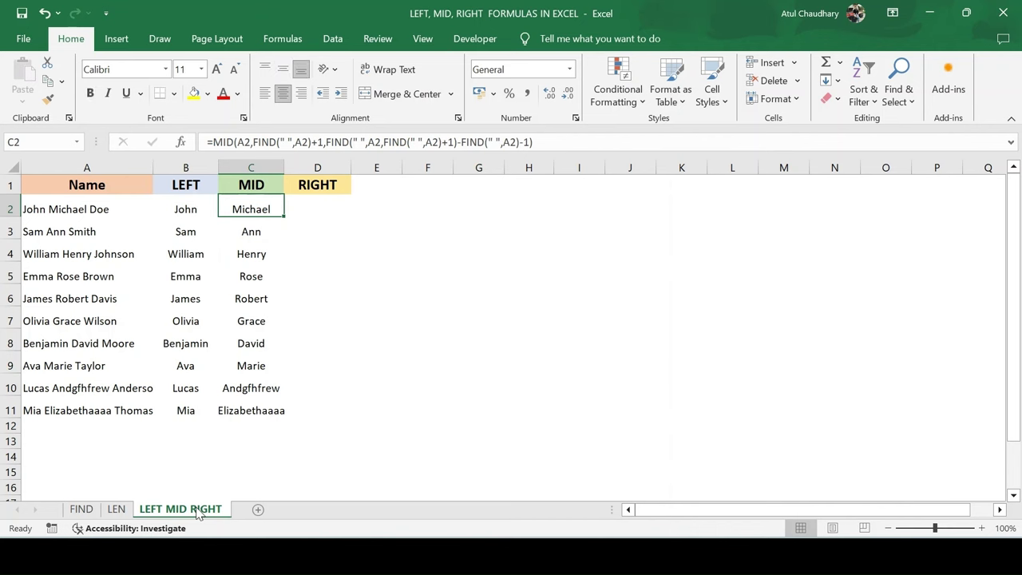
key(F2)
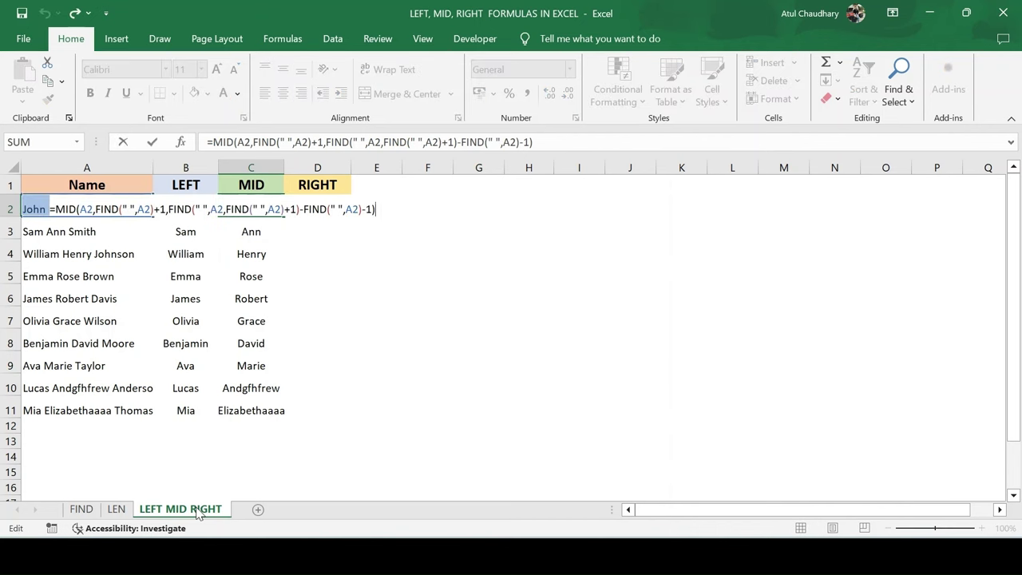
key(Left)
key(Left)
key(Left)
key(Left)
key(Left)
key(Left)
key(Left)
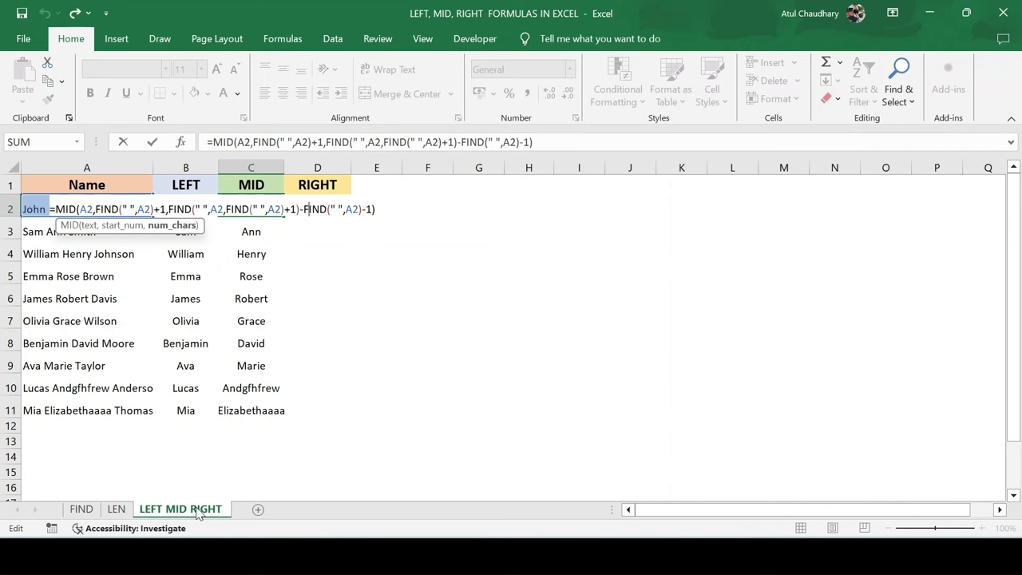
key(Left)
key(Left)
key(Left)
key(Left)
key(Left)
key(Left)
key(Left)
key(Left)
key(Left)
key(Left)
key(Left)
key(Left)
key(Left)
key(Left)
key(Left)
key(Left)
key(Left)
key(Right)
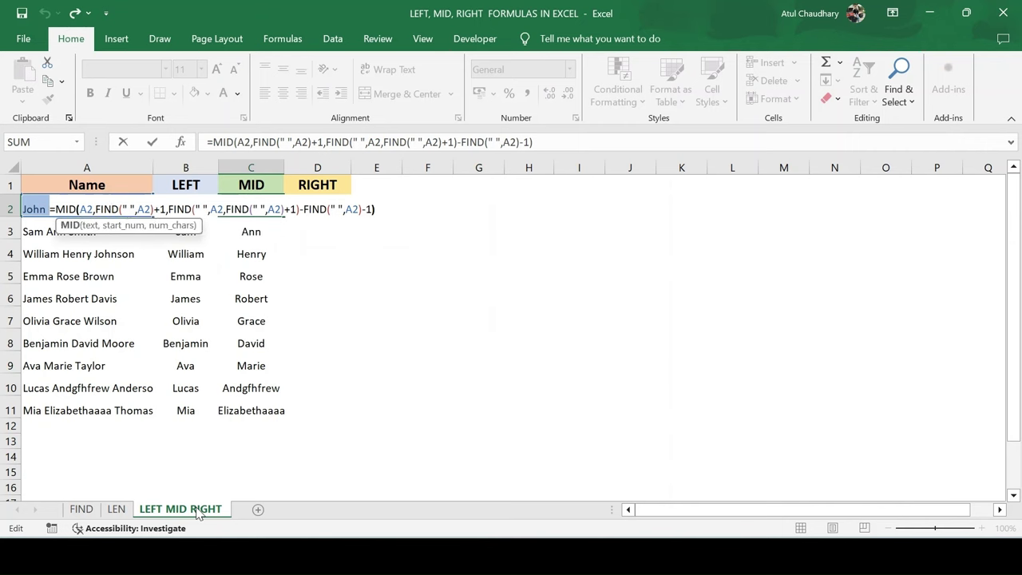
key(Right)
key(Right)
key(Right)
key(Right)
key(Right)
key(Right)
key(Right)
key(Right)
key(Right)
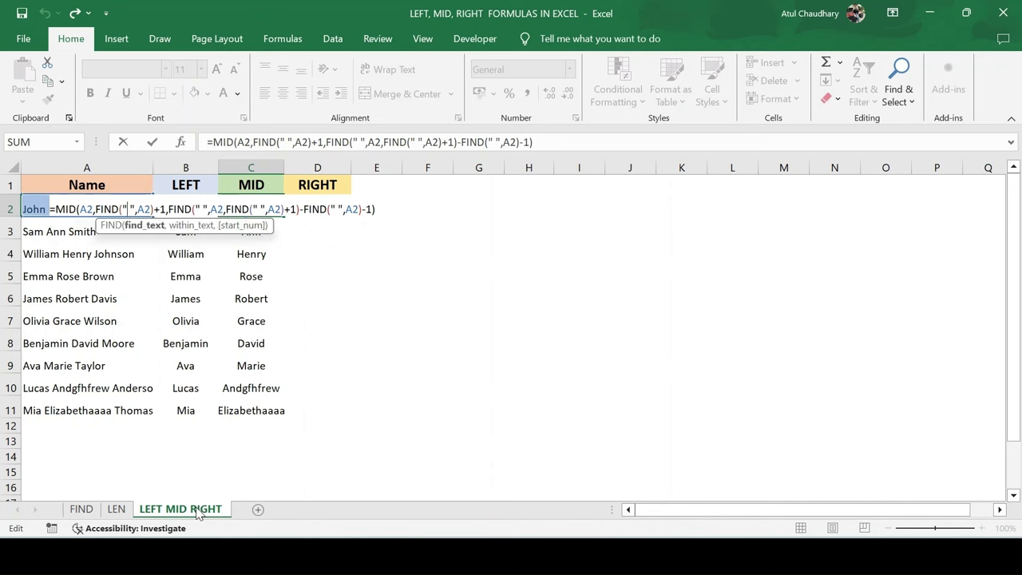
key(Right)
key(Right)
key(Right)
key(Right)
key(Right)
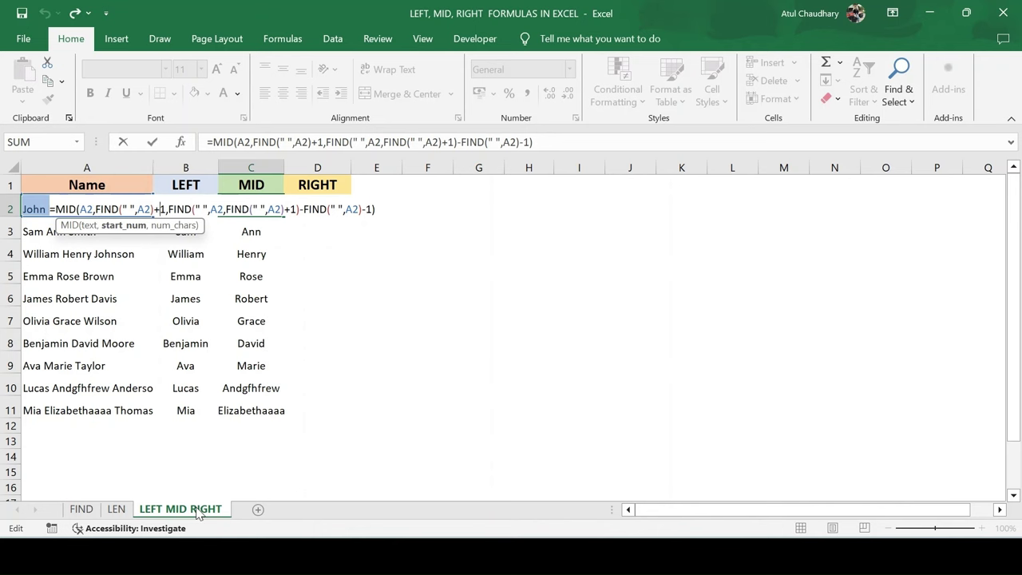
key(Right)
key(Right)
key(Right)
key(Right)
key(Right)
key(Right)
key(Right)
key(Right)
key(Right)
key(Right)
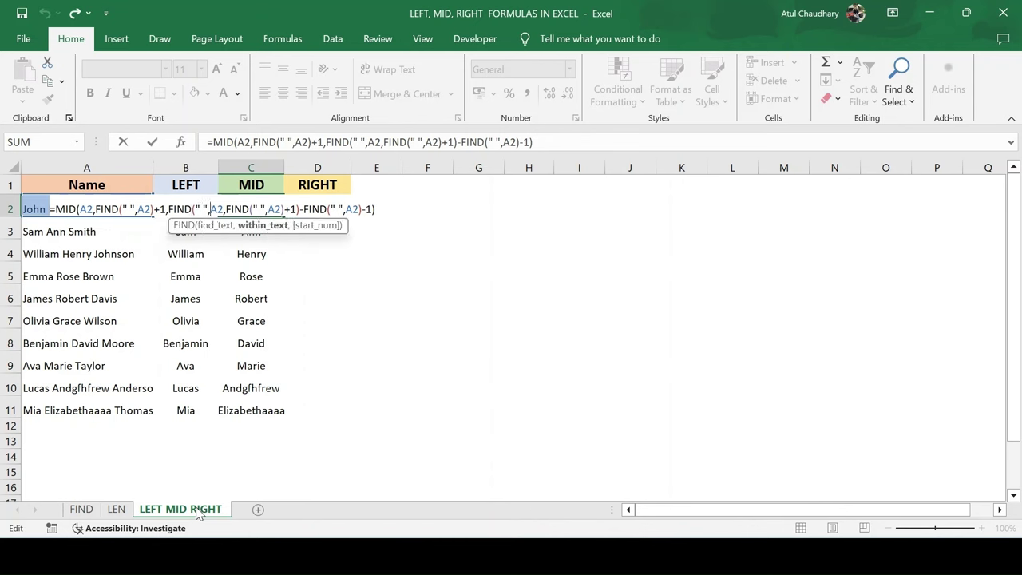
key(Right)
key(Right)
key(Right)
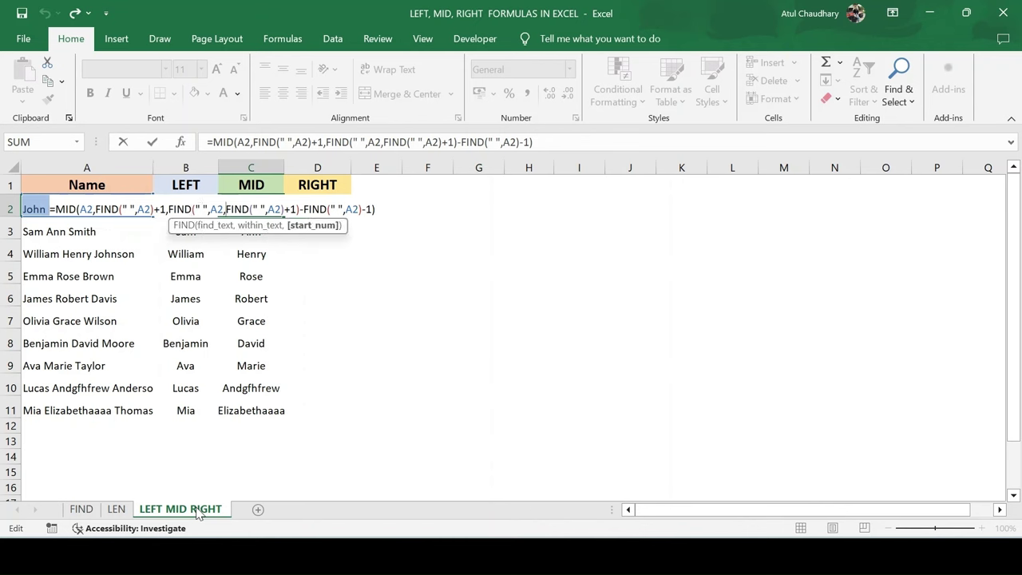
key(Right)
key(Right)
key(Right)
key(Right)
key(Right)
key(Right)
key(Right)
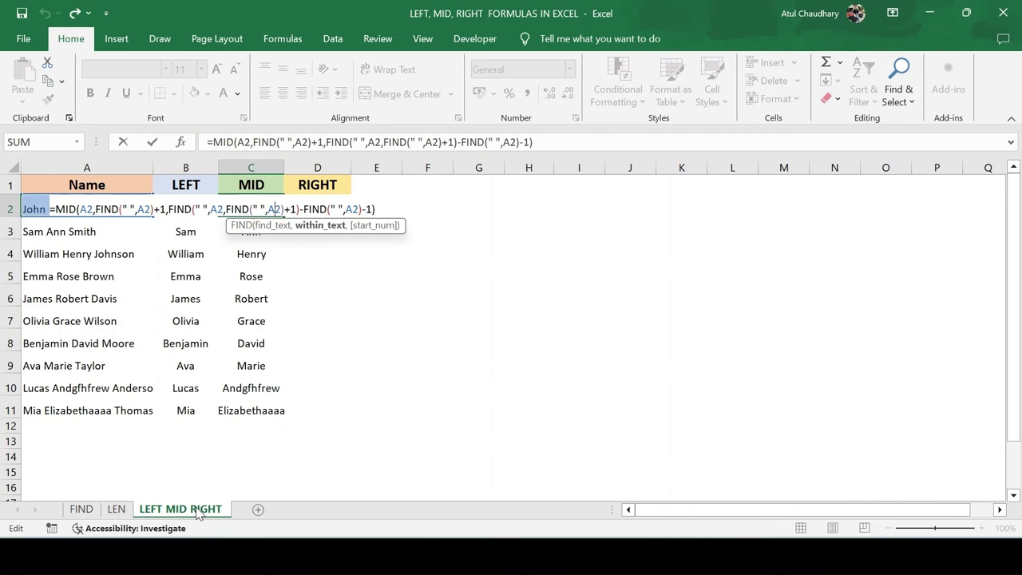
key(Right)
key(Right)
key(Right)
key(Right)
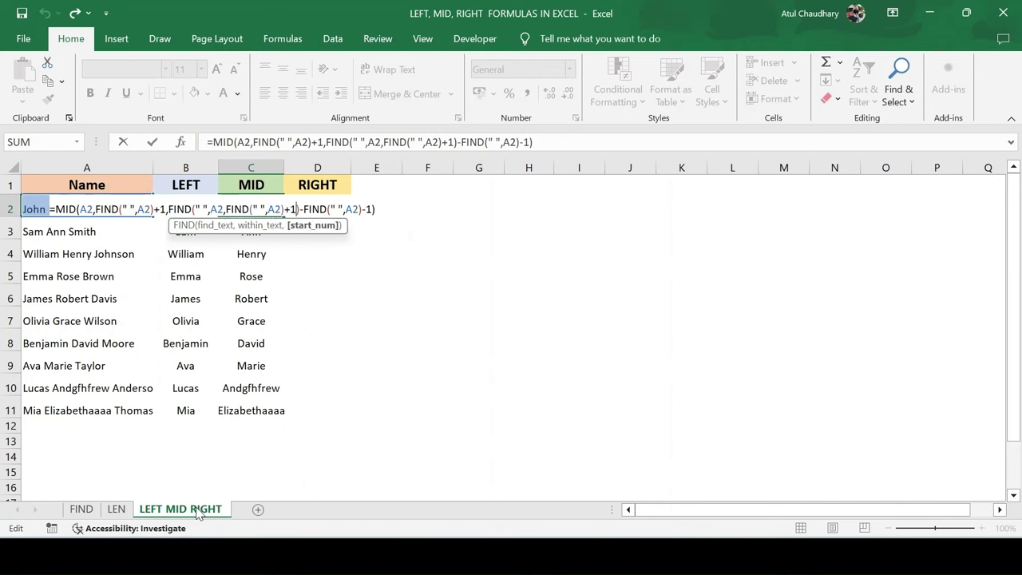
key(Right)
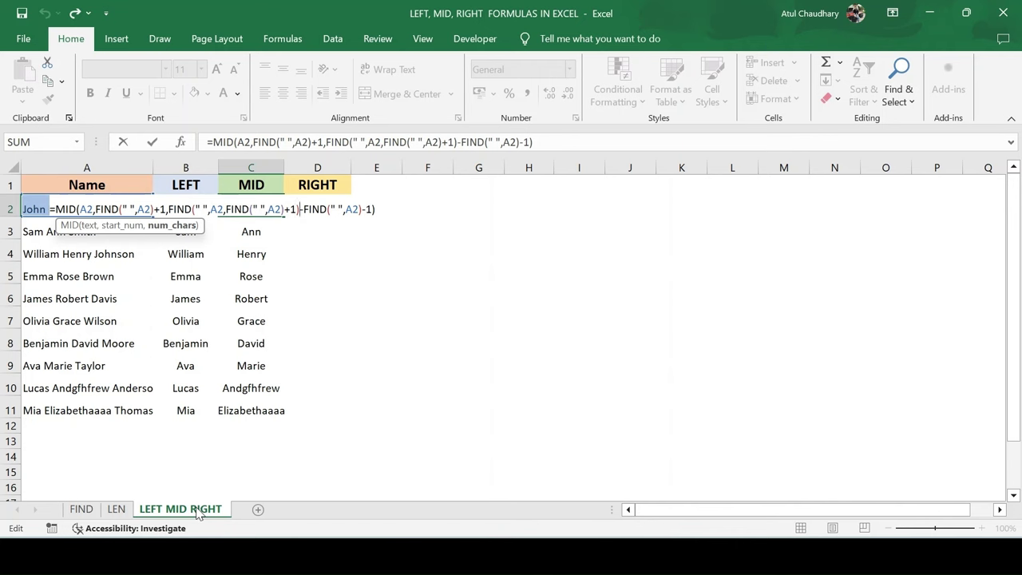
key(Escape)
key(Left)
key(F2)
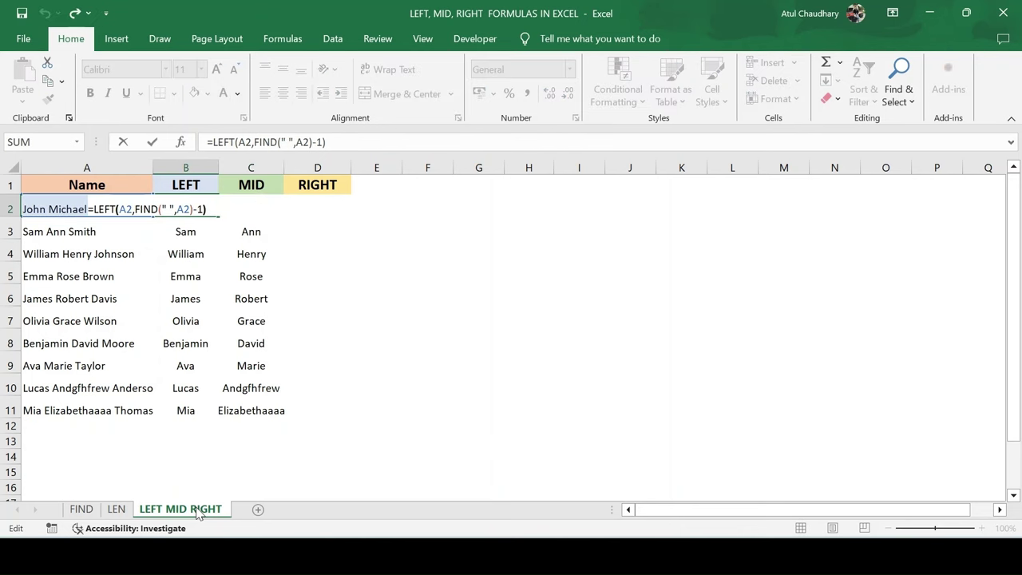
key(Left)
key(Left)
key(Right)
key(shift+Left)
key(shift+Left)
key(shift+Left)
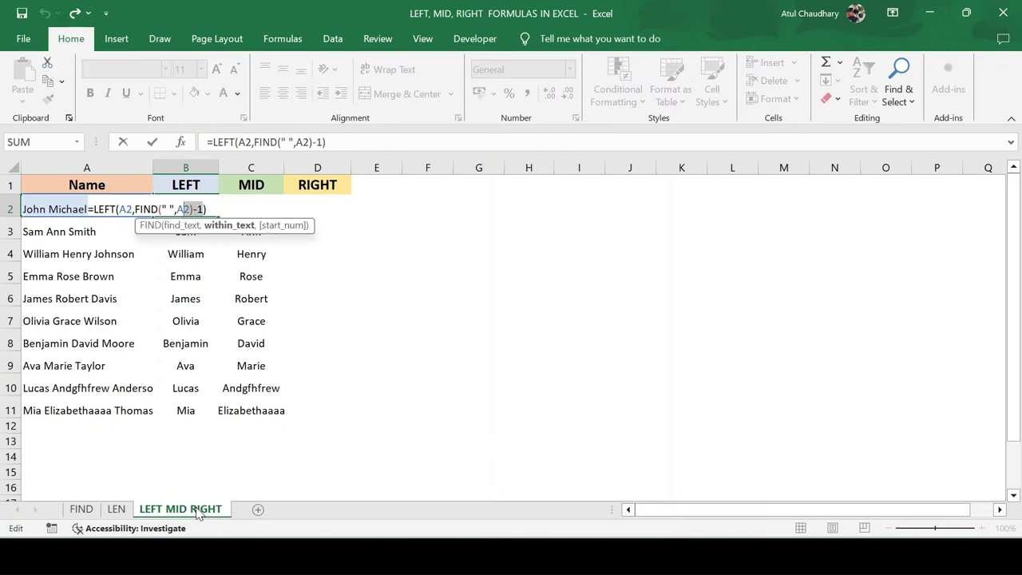
key(shift+Left)
key(shift+Left)
key(shift+Left)
key(shift+Left)
key(shift+Left)
key(shift+Left)
key(shift+Left)
key(shift+Left)
key(shift+Left)
key(shift+Left)
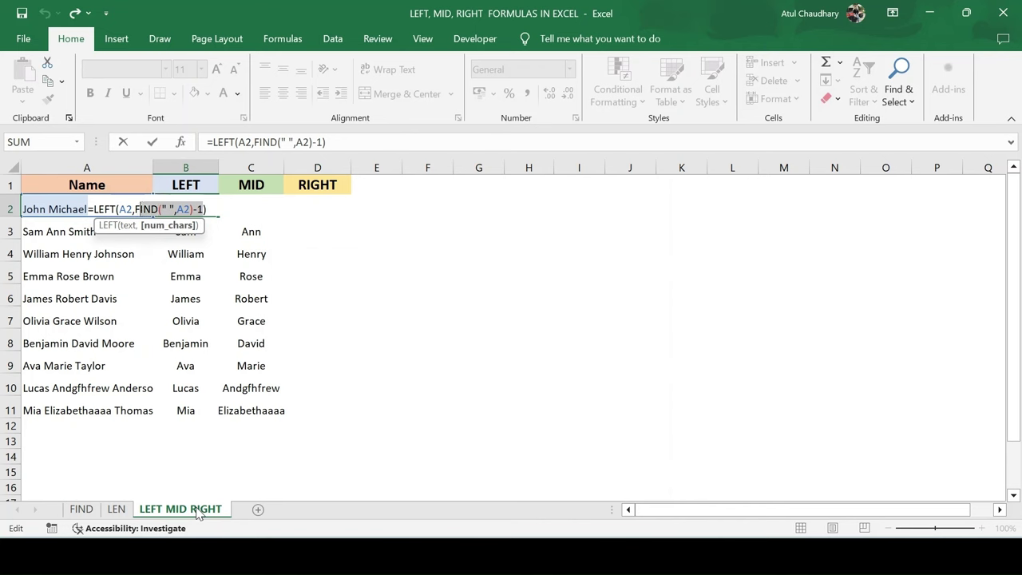
key(shift+Left)
key(Tab)
key(F2)
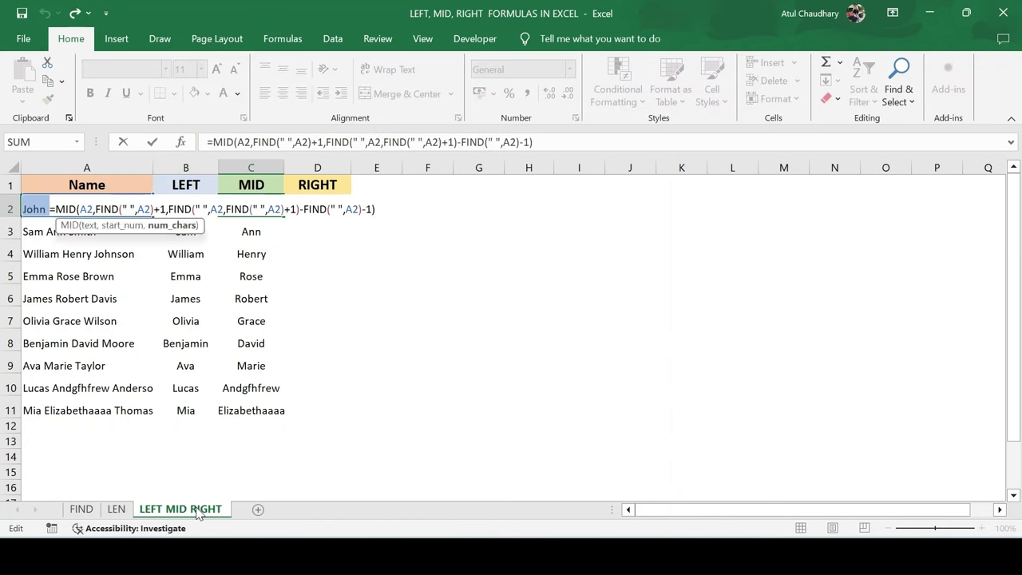
key(Left)
key(shift+Left)
key(shift+Left)
key(shift+Left)
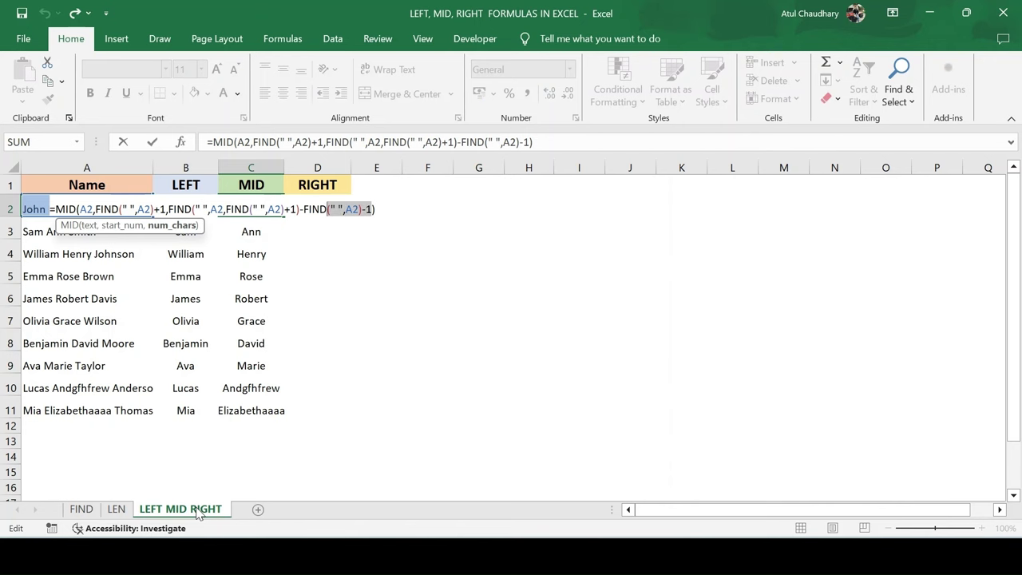
key(shift+Left)
key(shift+Left)
key(Escape)
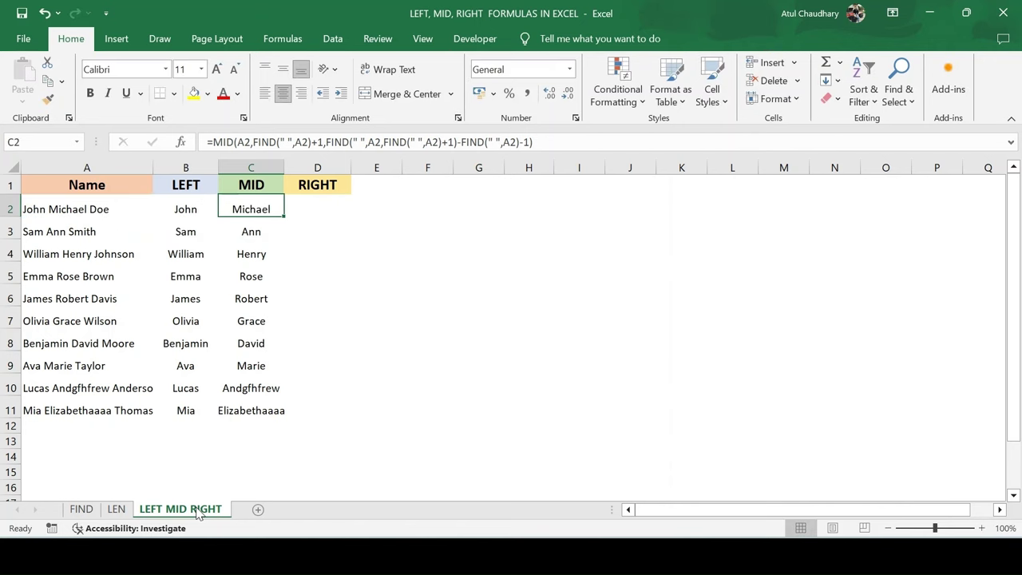
key(Down)
key(Down)
Step: Start =RIGHT(A2, in cell D2 of the RIGHT column
key(Up)
key(Up)
key(ctrl+Down)
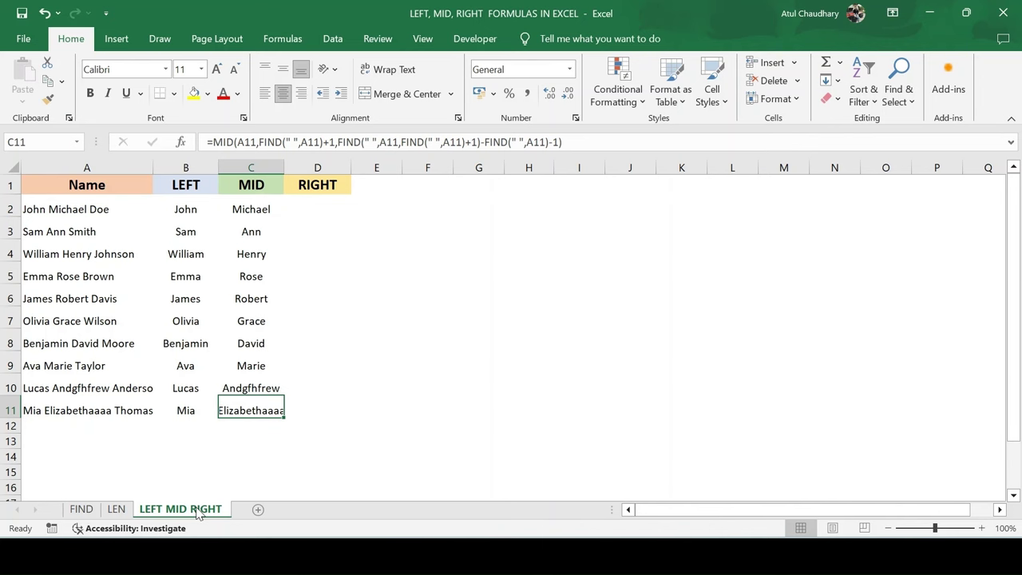
key(Right)
key(ctrl+Up)
key(Down)
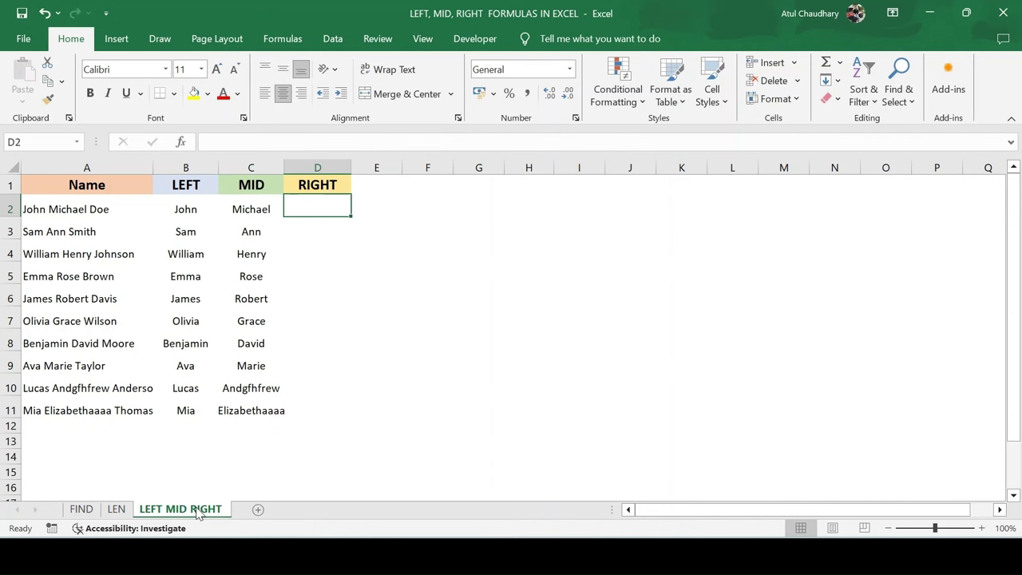
key(Left)
key(Left)
key(Left)
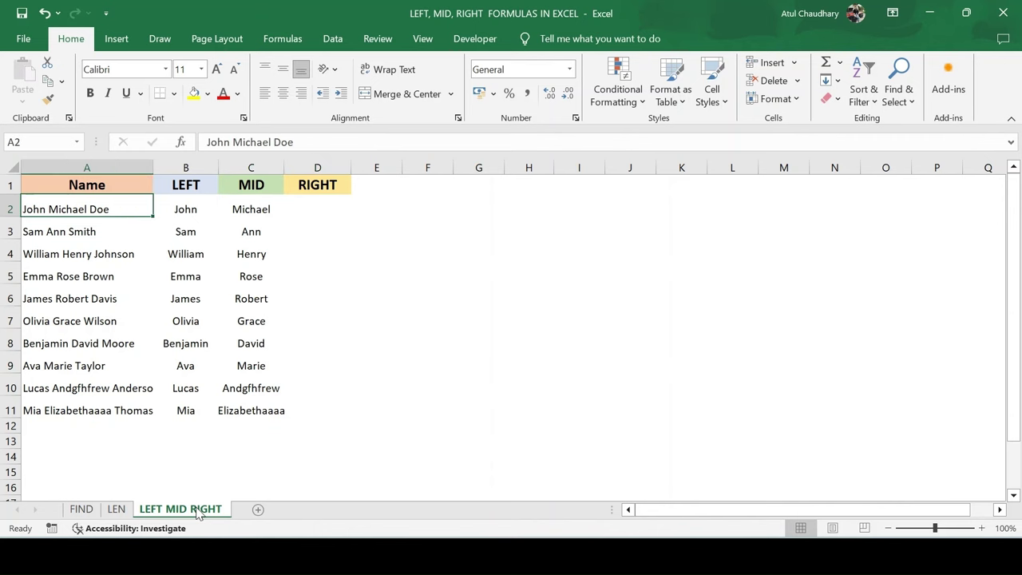
key(Right)
key(Right)
key(Right)
key(Right)
key(Left)
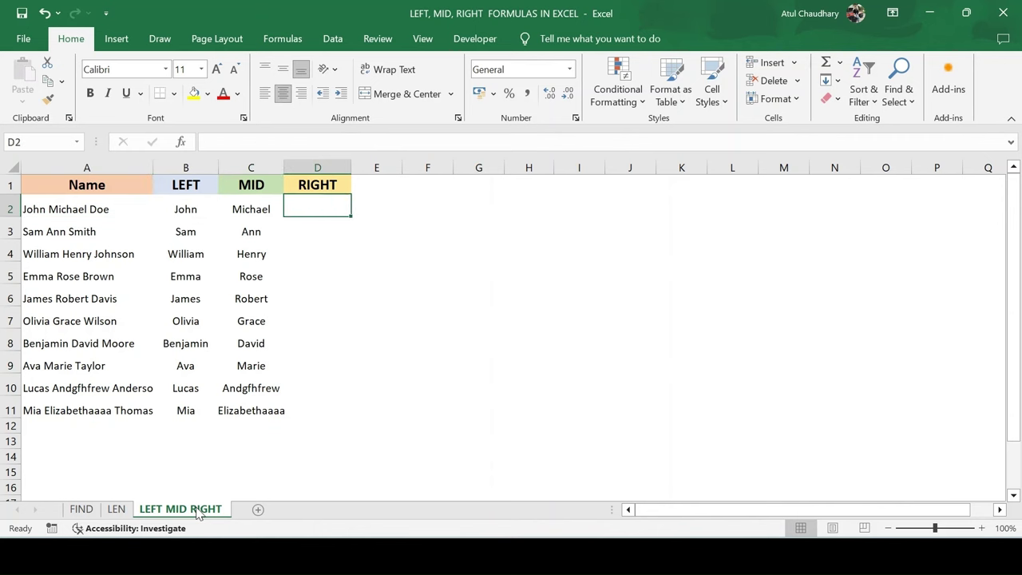
text(=)
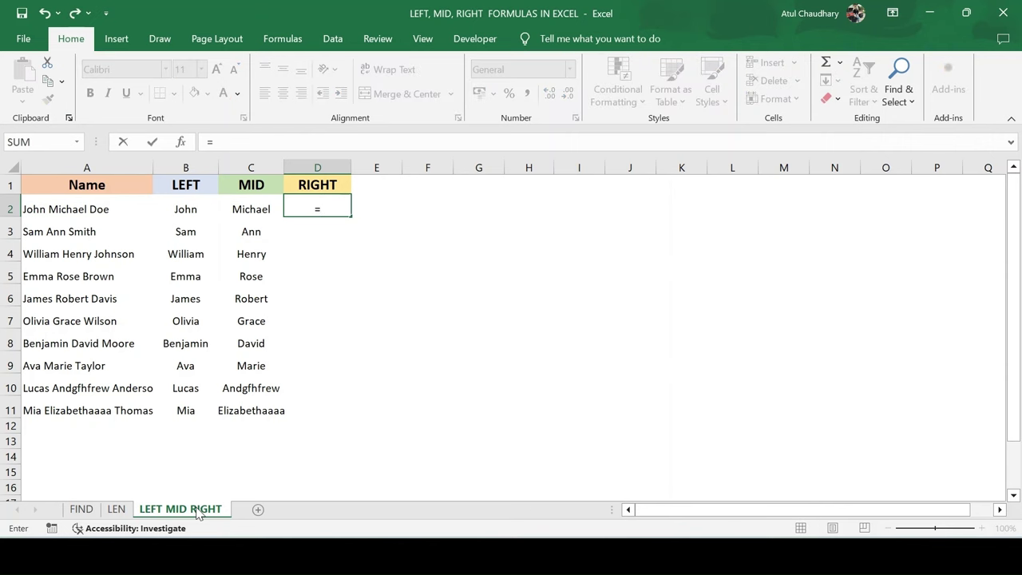
text(ri)
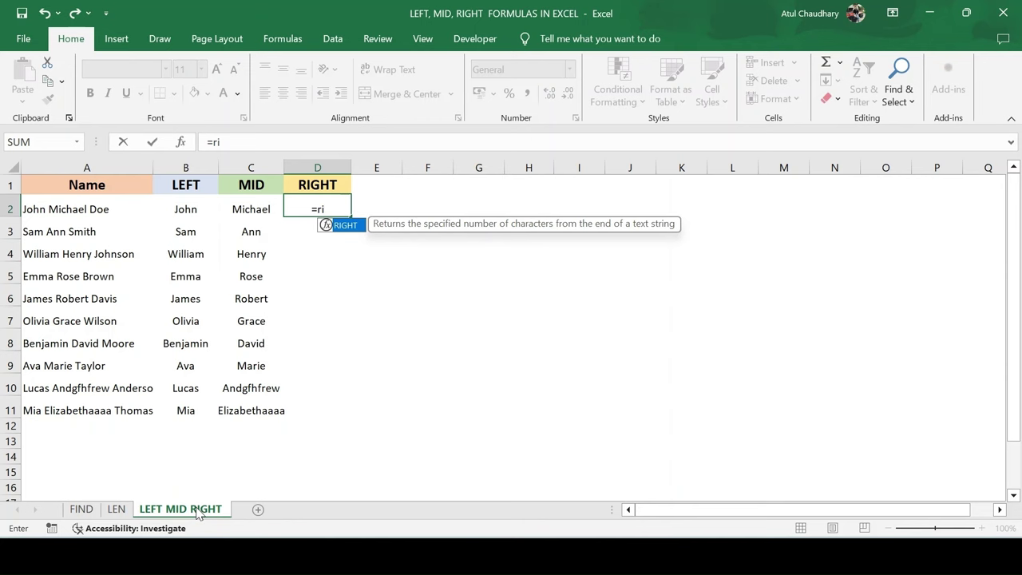
key(Tab)
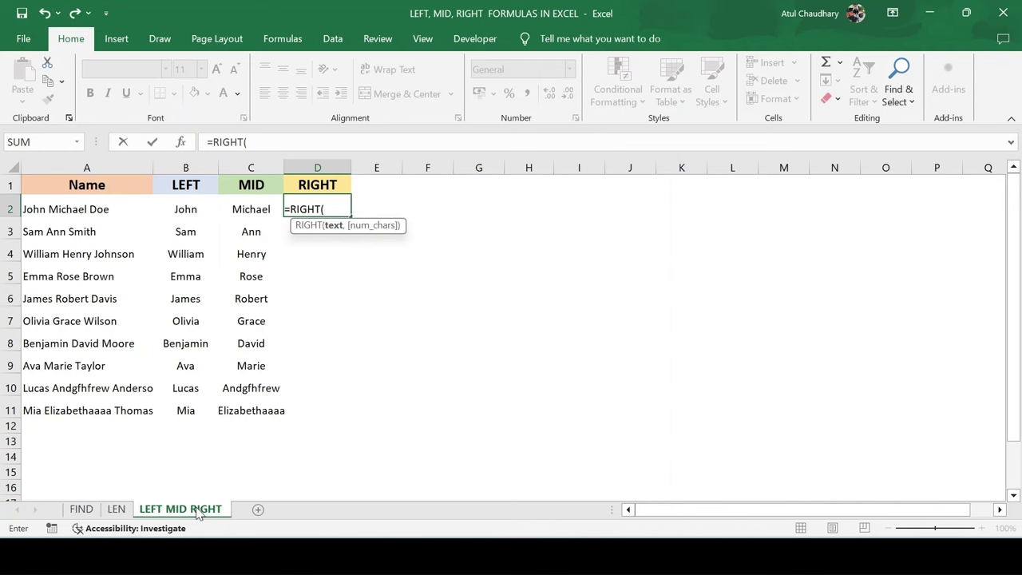
key(Left)
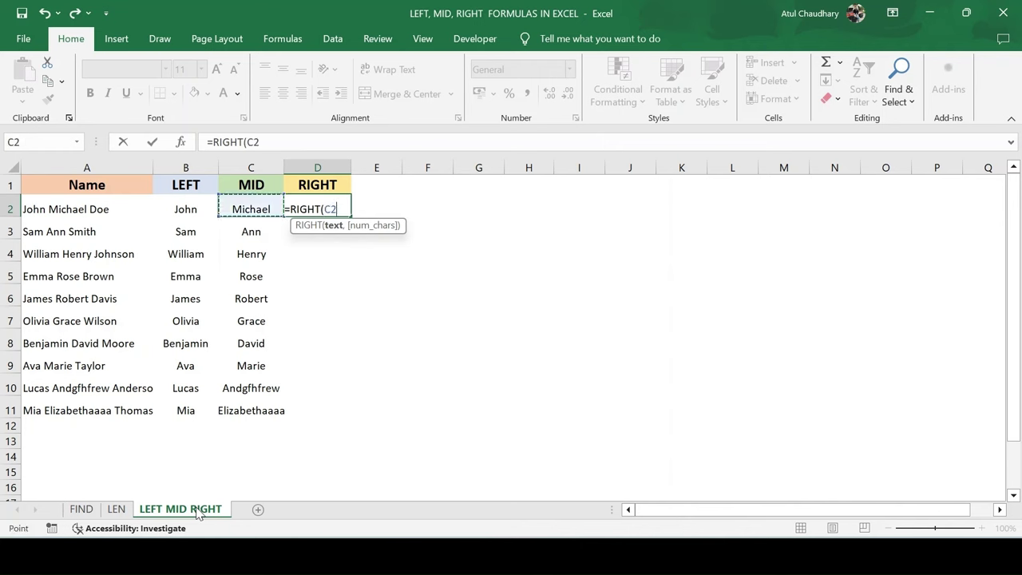
key(Left)
key(Left)
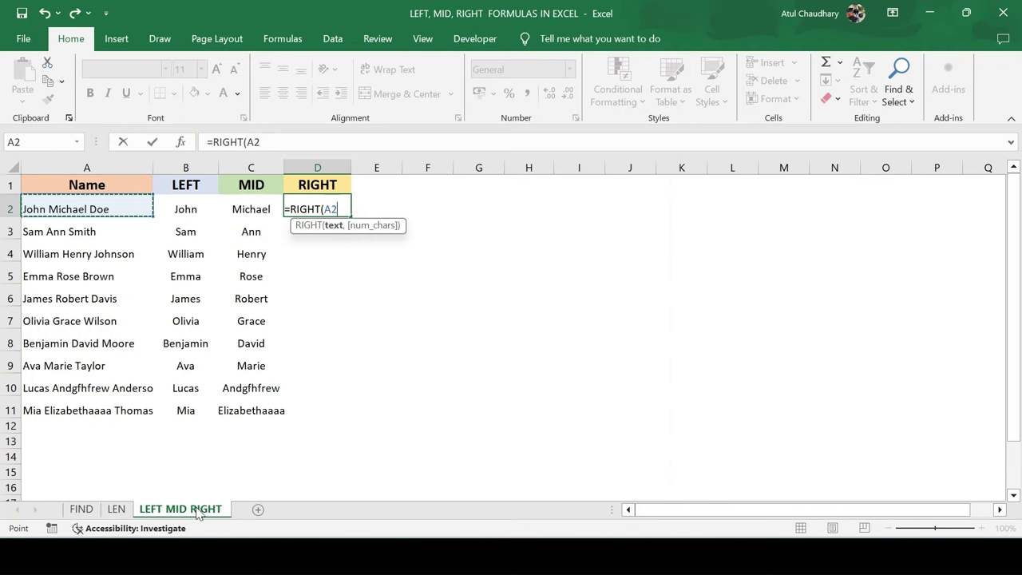
text(,)
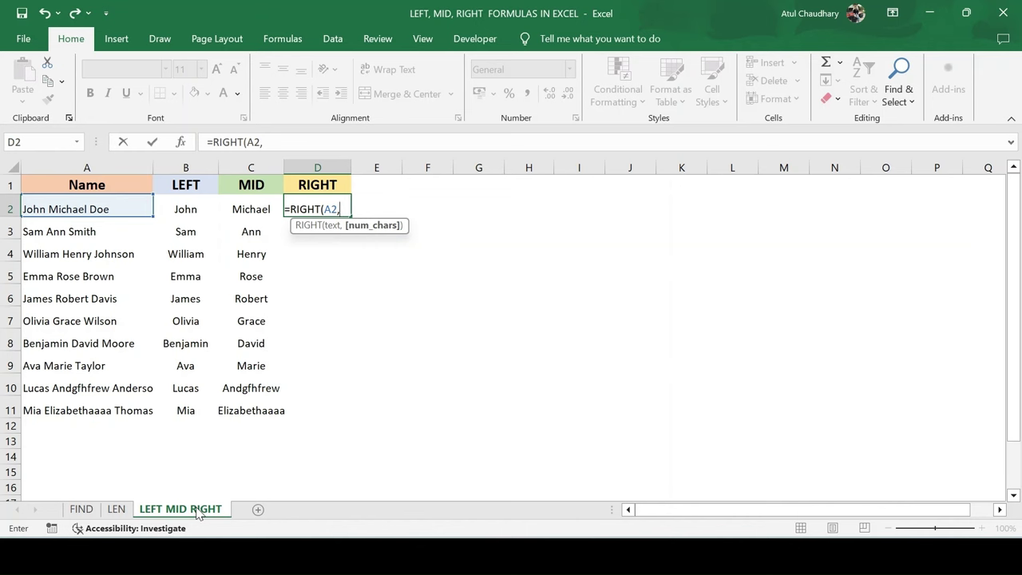
Step: Add LEN(A2)- as the character count and begin typing FIND
text(le)
key(Down)
key(Tab)
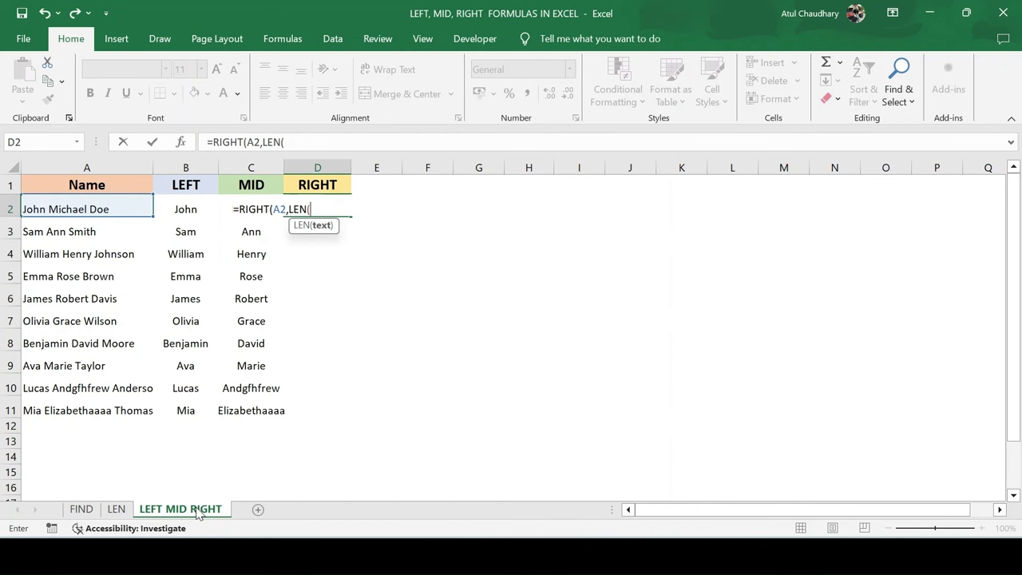
key(Left)
key(Left)
key(Left)
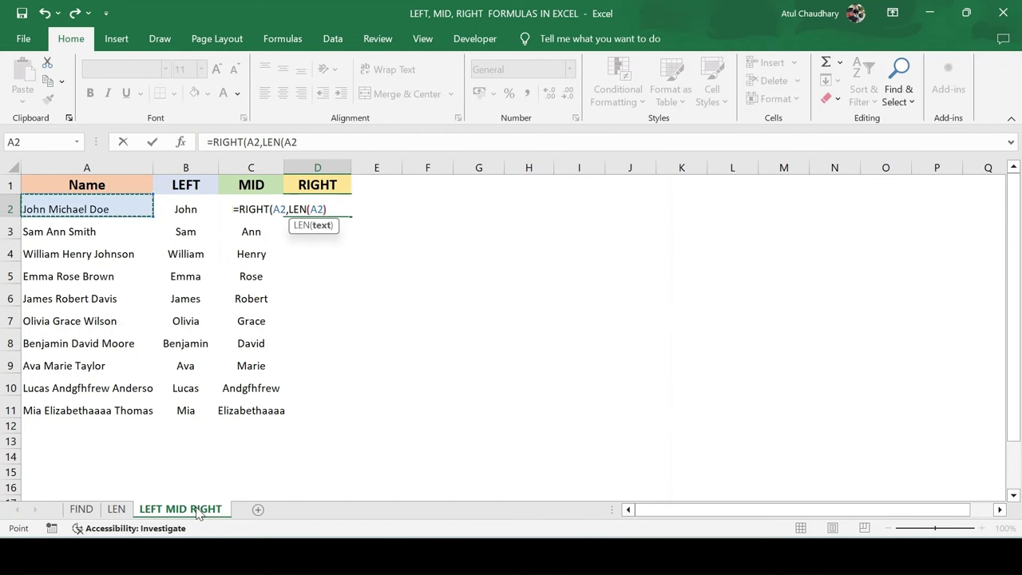
text())
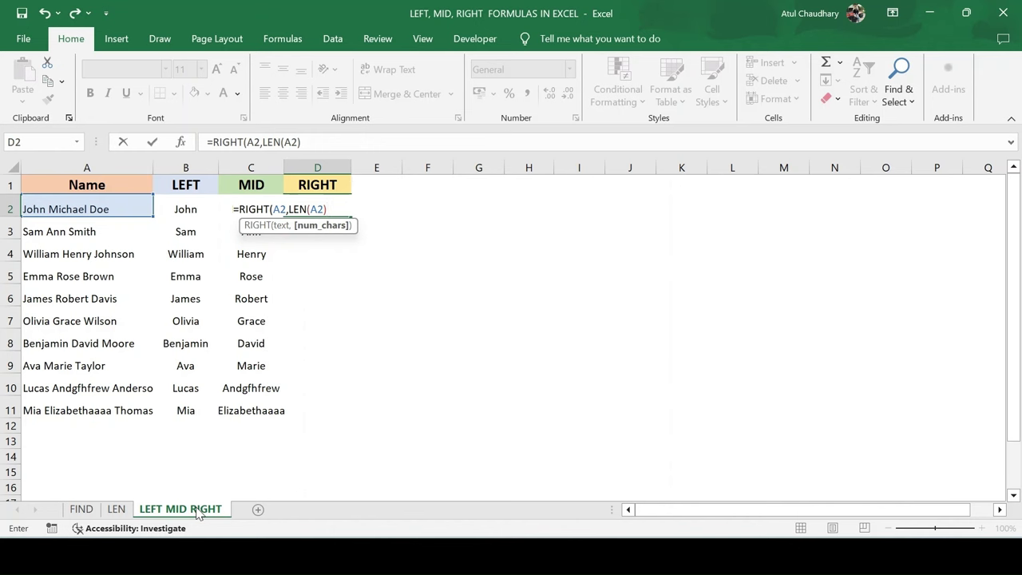
text(-)
text(fin)
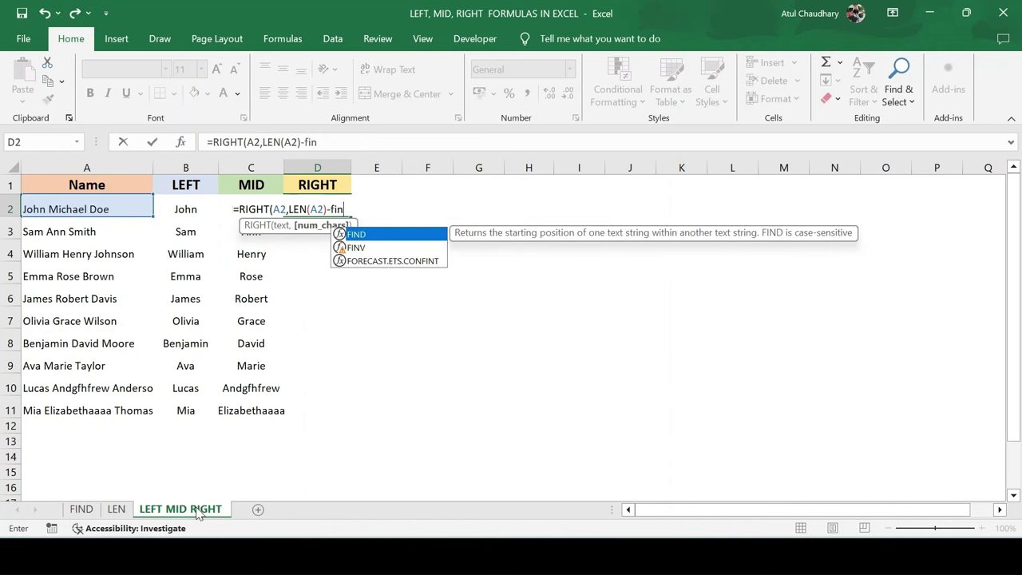
Step: Extend D2's formula with FIND(" ",A2,FIND(" ",A2)+1) to locate the second space
key(Tab)
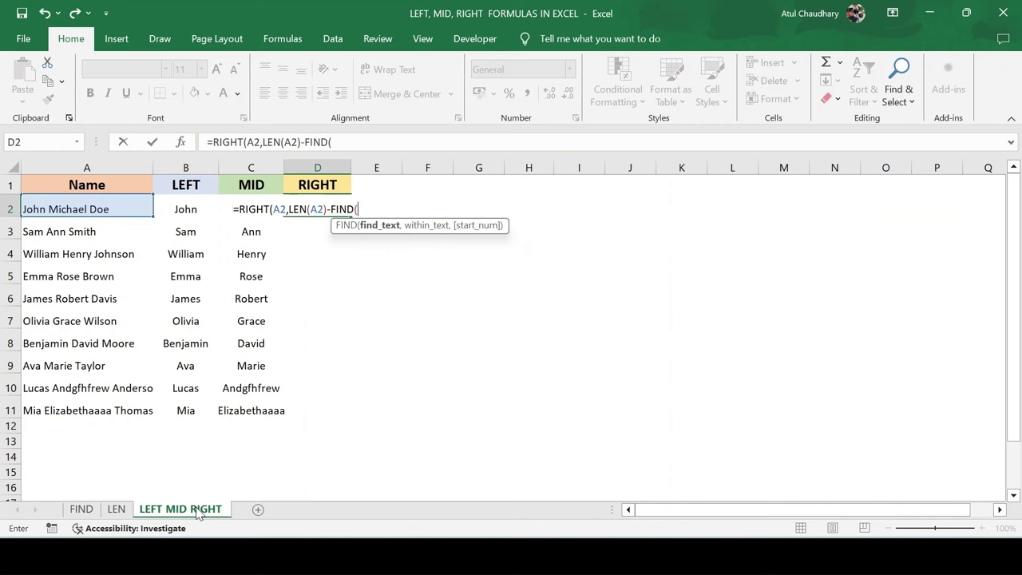
text(" )
text(",)
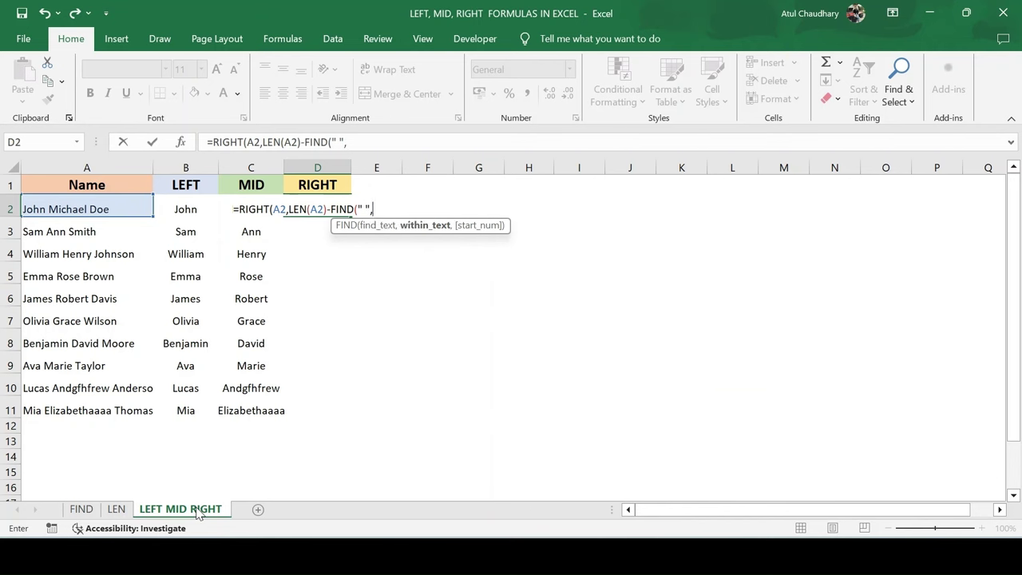
key(Left)
key(Left)
key(Left)
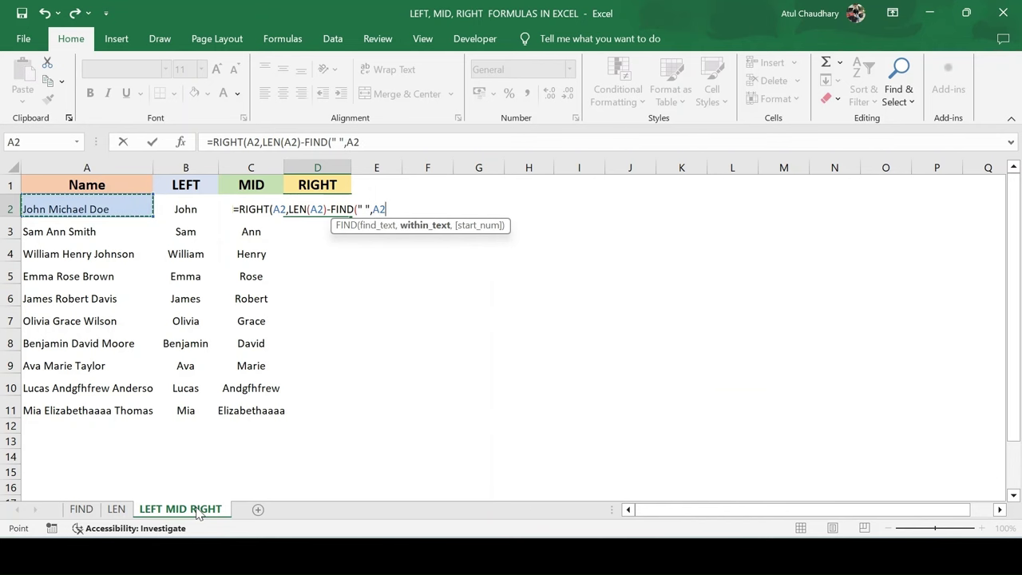
text(,)
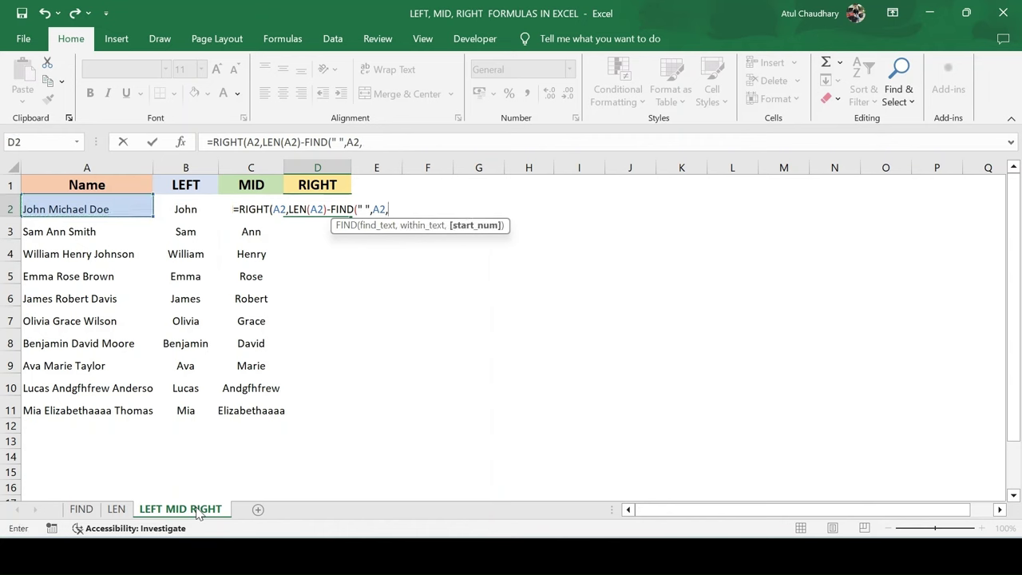
text(fin)
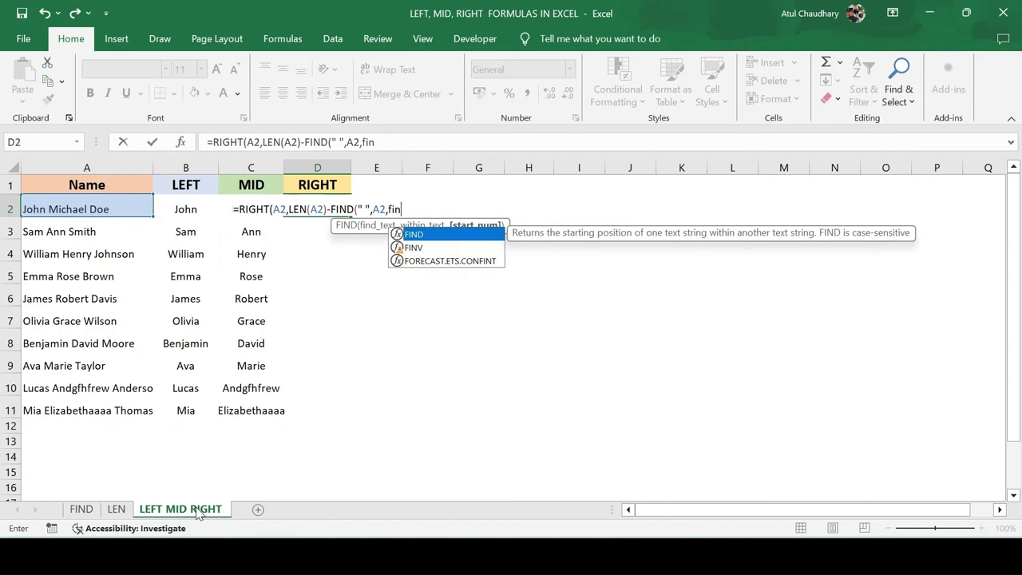
key(Tab)
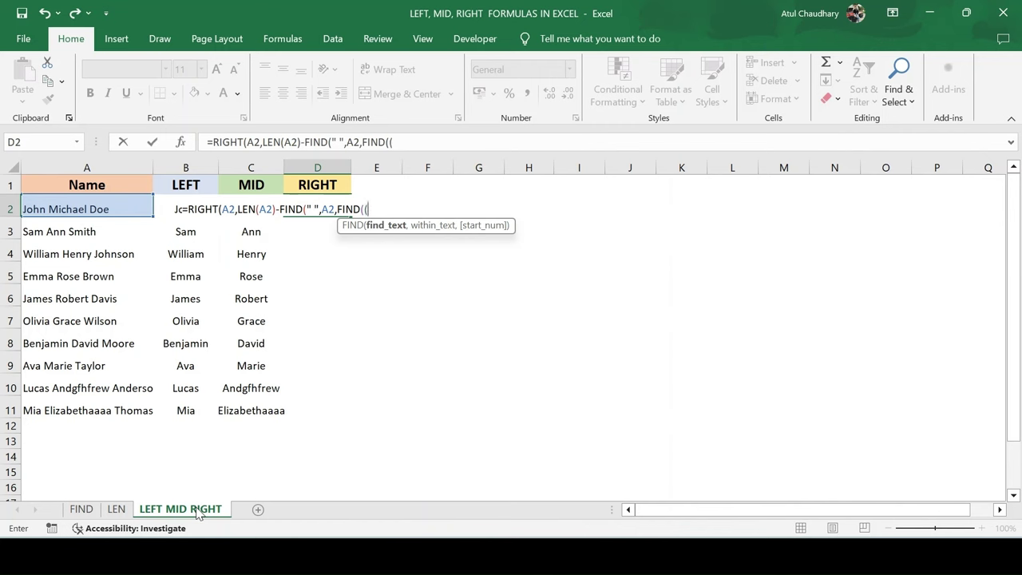
key(BackSpace)
text(")
text(,)
key(Left)
key(Left)
key(Left)
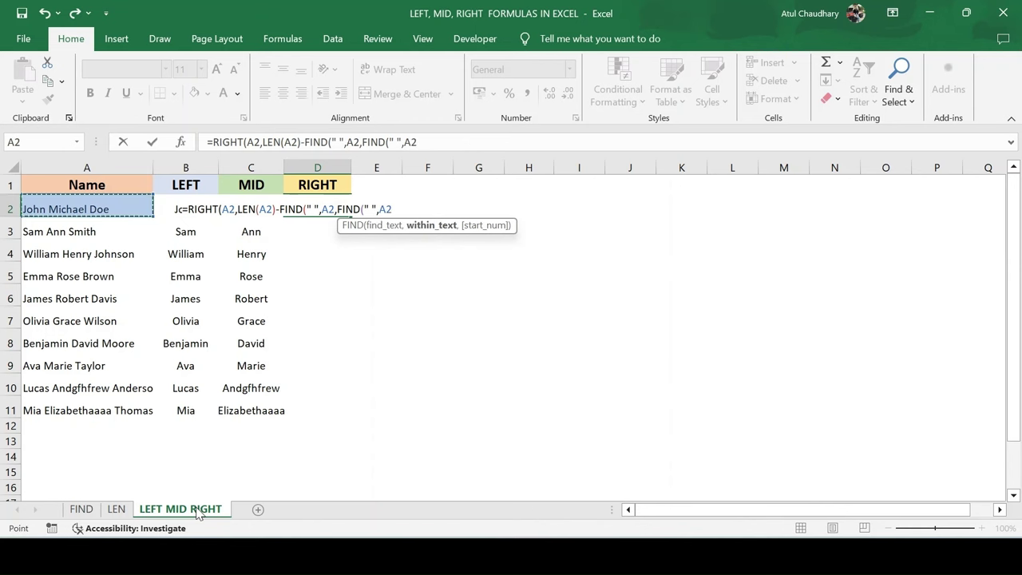
text())
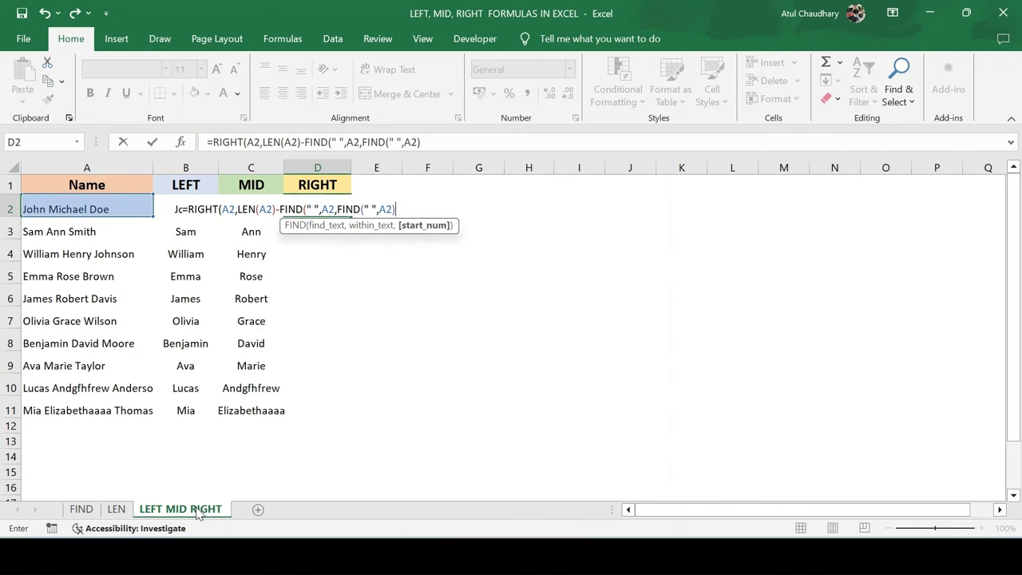
text(+1)
text())
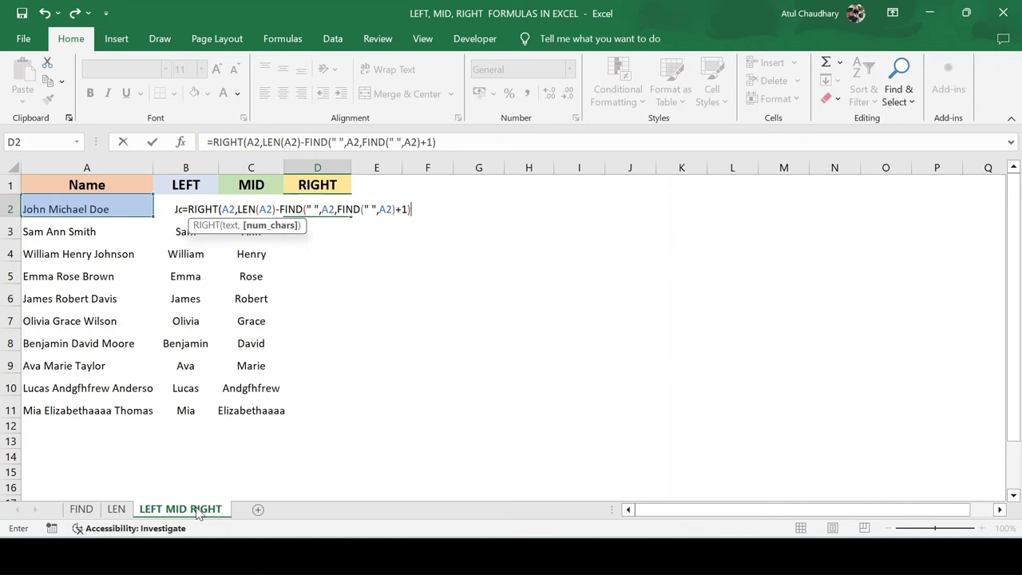
text())
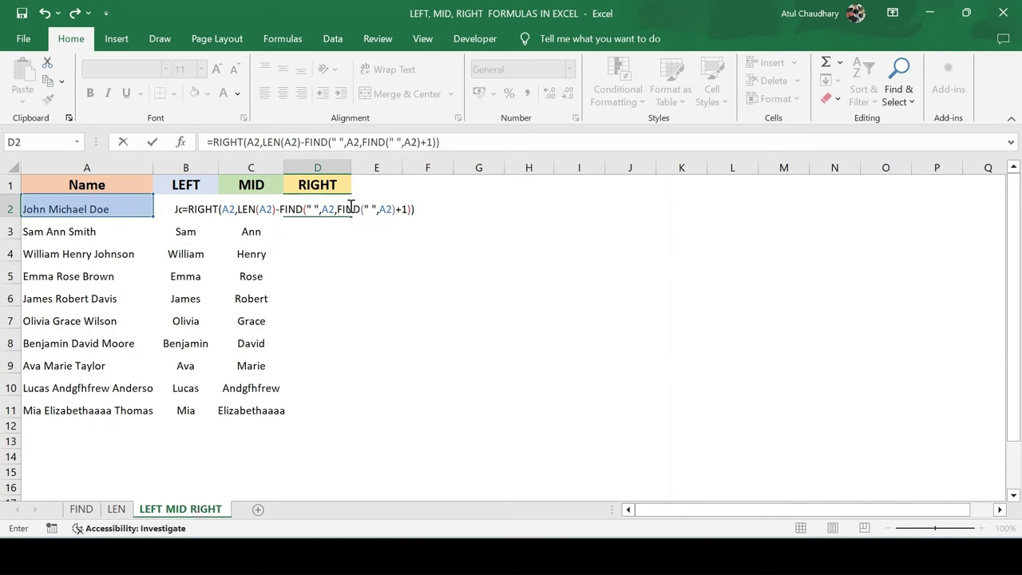
Step: Enter the last-name formula in D2 and fill it down through D11
key(Return)
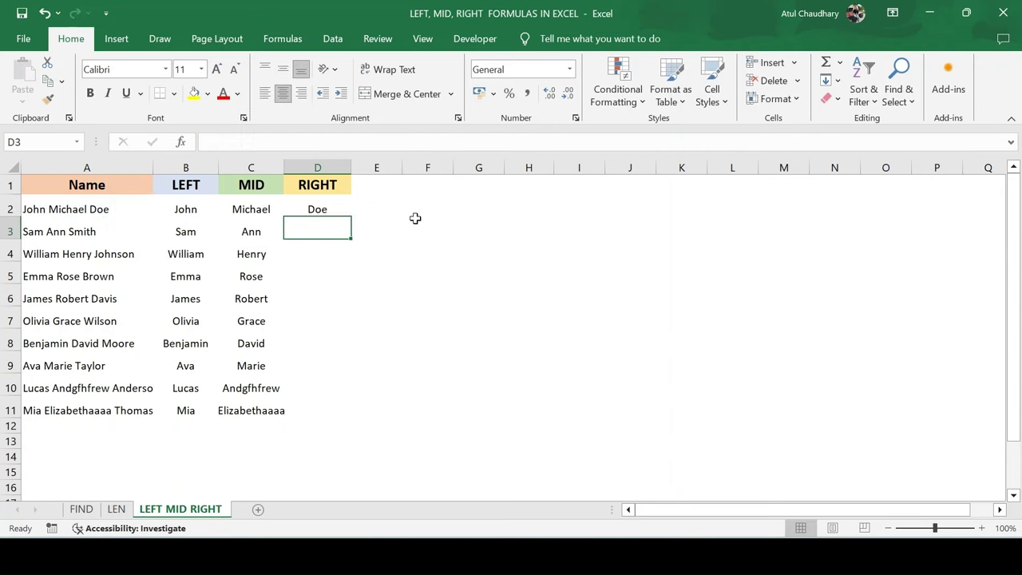
key(Up)
key(Left)
key(ctrl+Down)
key(Right)
key(ctrl+shift+Up)
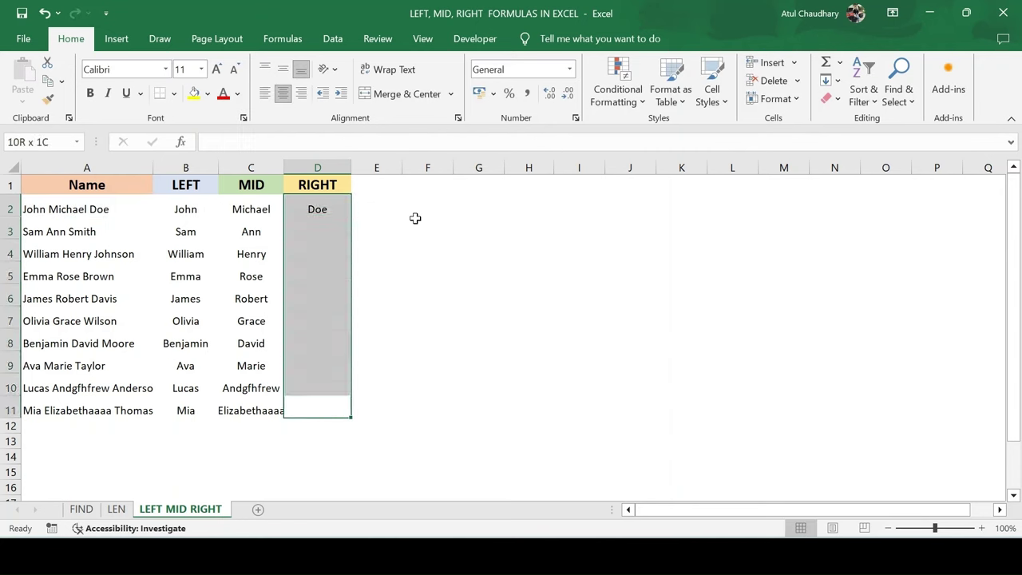
key(ctrl+d)
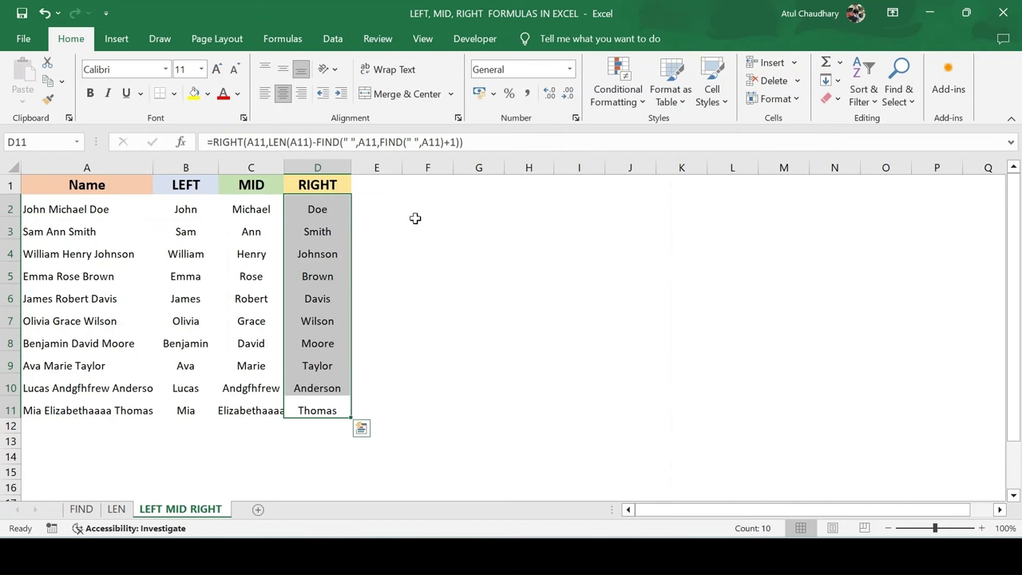
Step: Walk through D2's formula in edit mode, explaining LEN and the nested FIND, leaving it unchanged
key(Up)
key(Up)
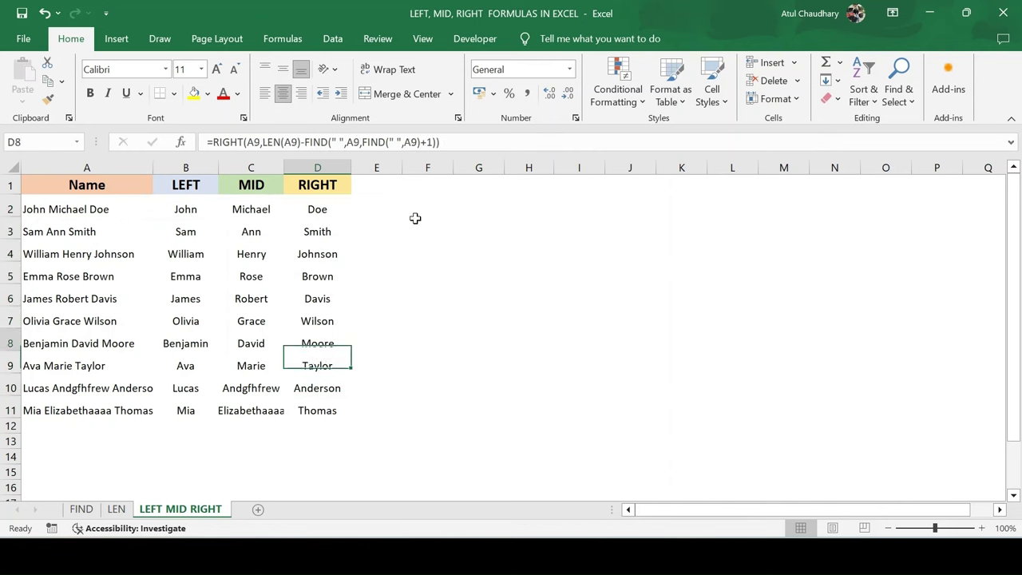
key(ctrl+Up)
key(Down)
key(F2)
key(Left)
key(Left)
key(Left)
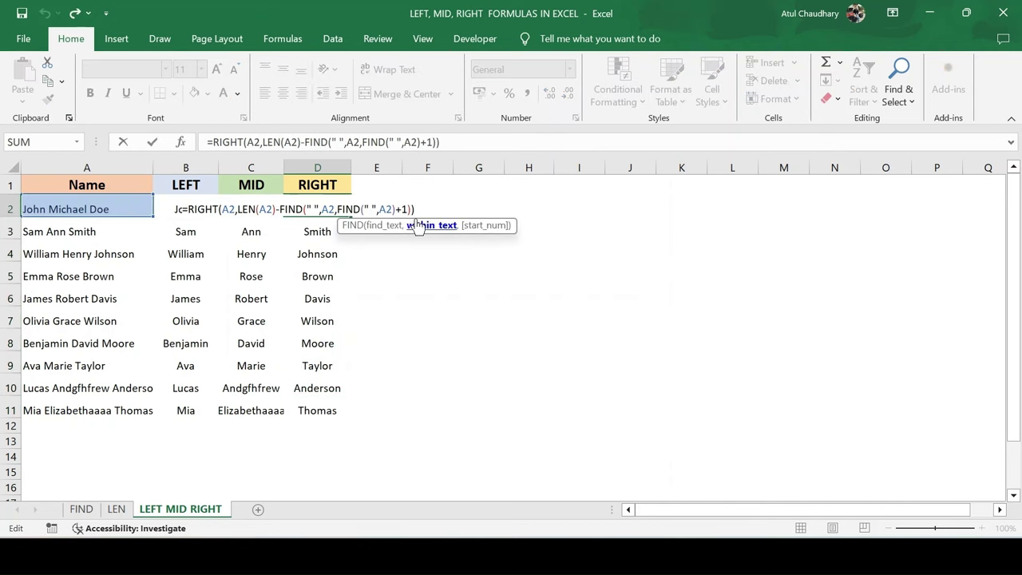
key(Left)
key(Left)
key(Left)
key(Left)
key(Left)
key(Left)
key(Left)
key(Left)
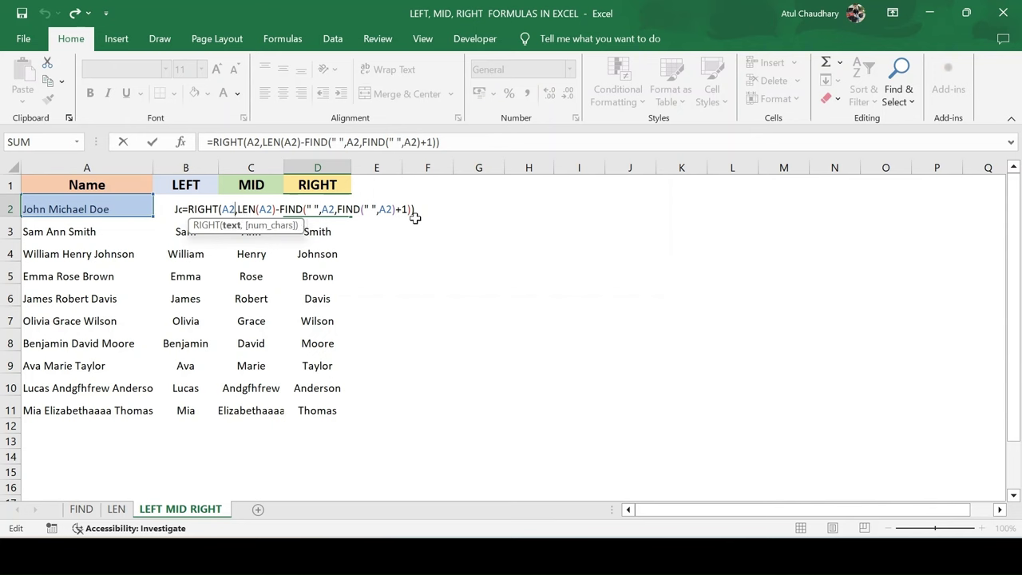
key(Right)
key(Right)
key(Right)
key(Right)
key(Right)
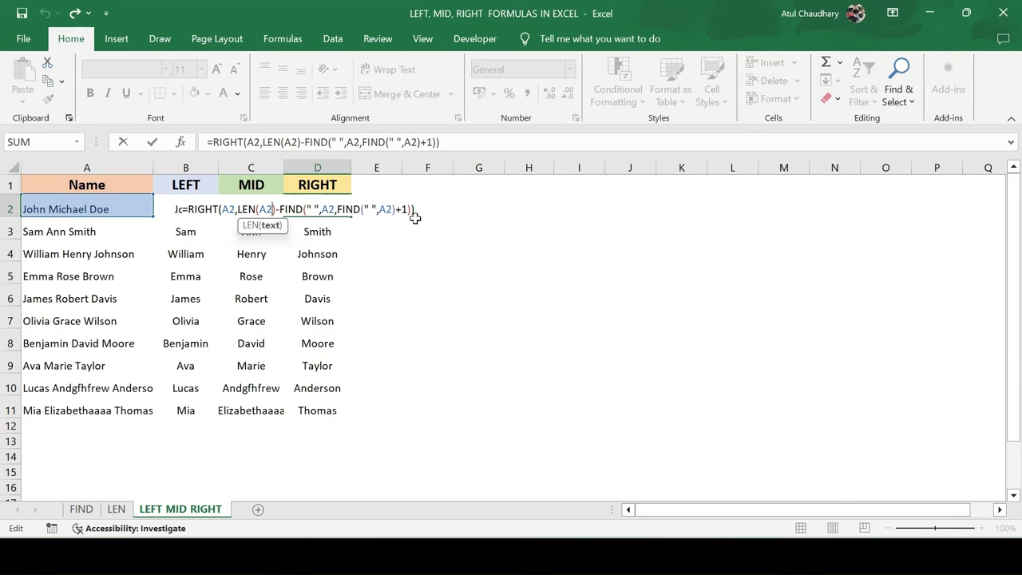
key(Right)
key(Right)
key(Right)
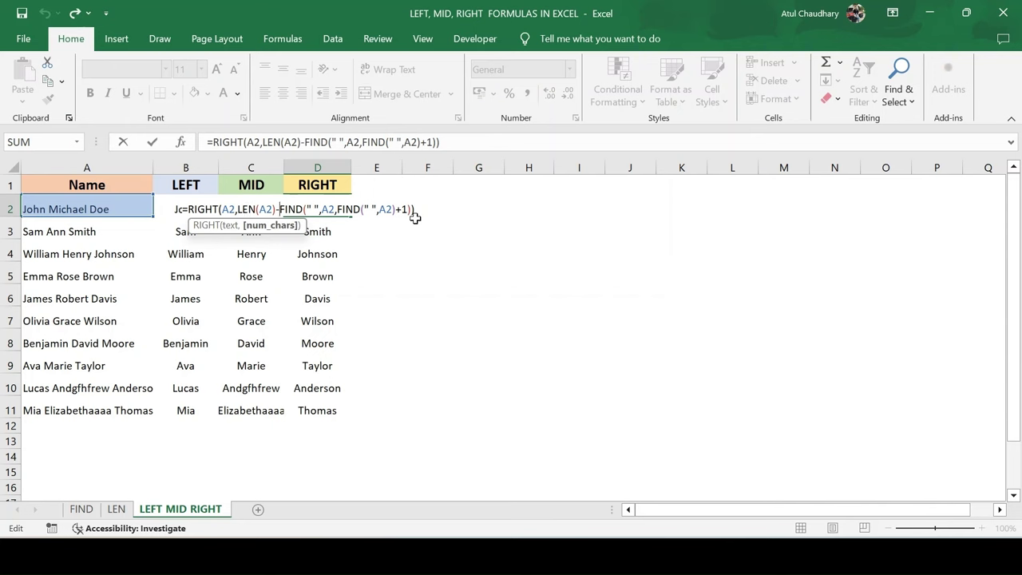
key(Right)
key(Right)
key(Right)
key(Right)
key(Right)
key(Right)
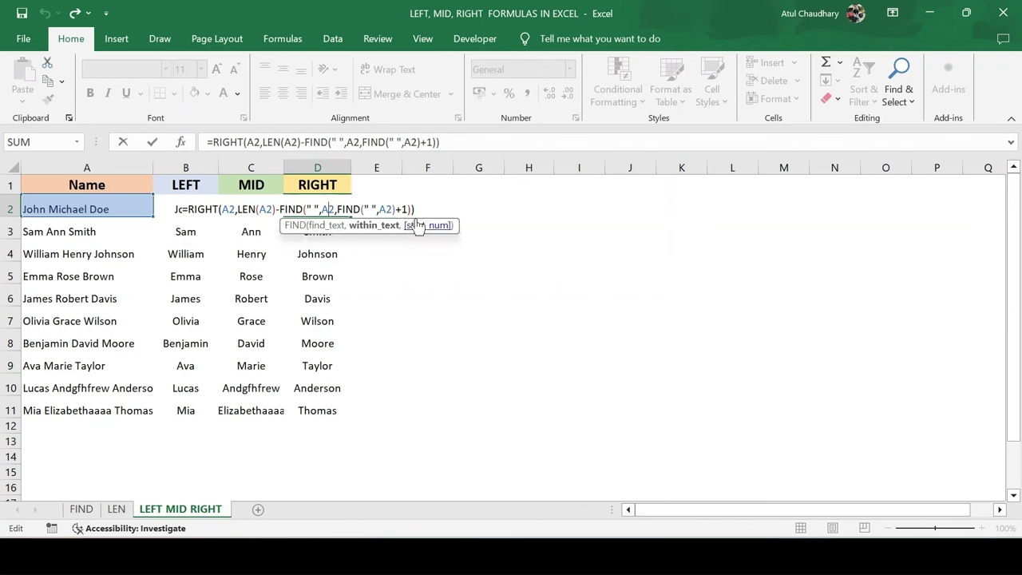
key(Right)
key(Right)
key(Right)
key(Right)
key(Right)
key(Right)
key(Right)
key(Right)
key(Right)
key(Right)
key(Right)
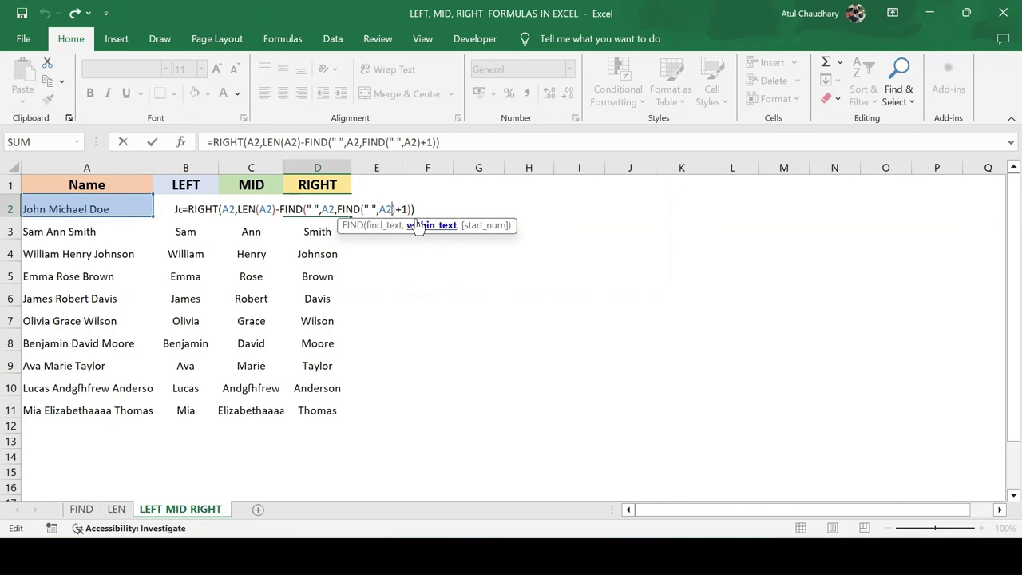
key(Right)
key(Right)
key(Right)
key(Right)
key(Right)
key(Right)
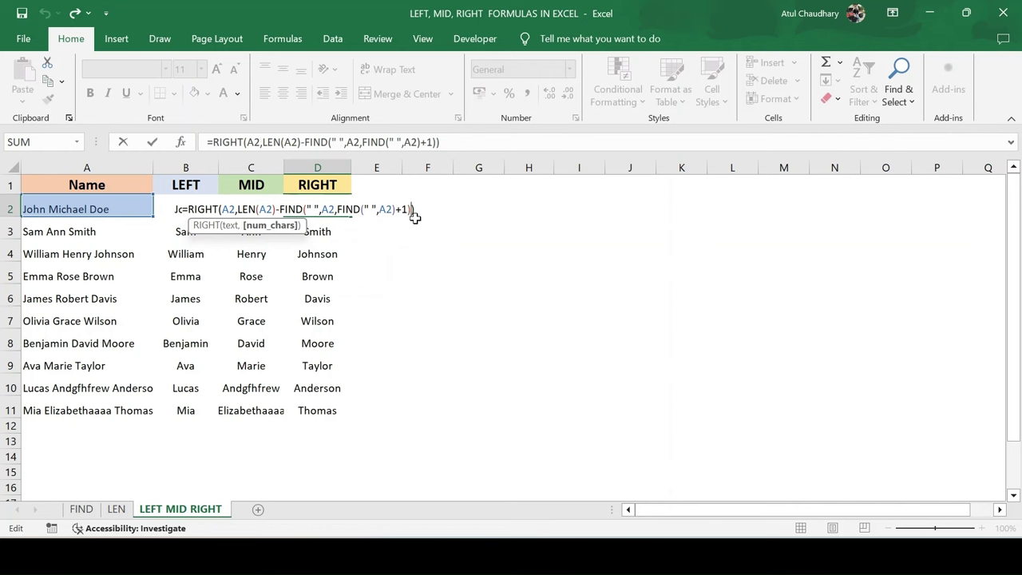
key(ctrl+Return)
key(Left)
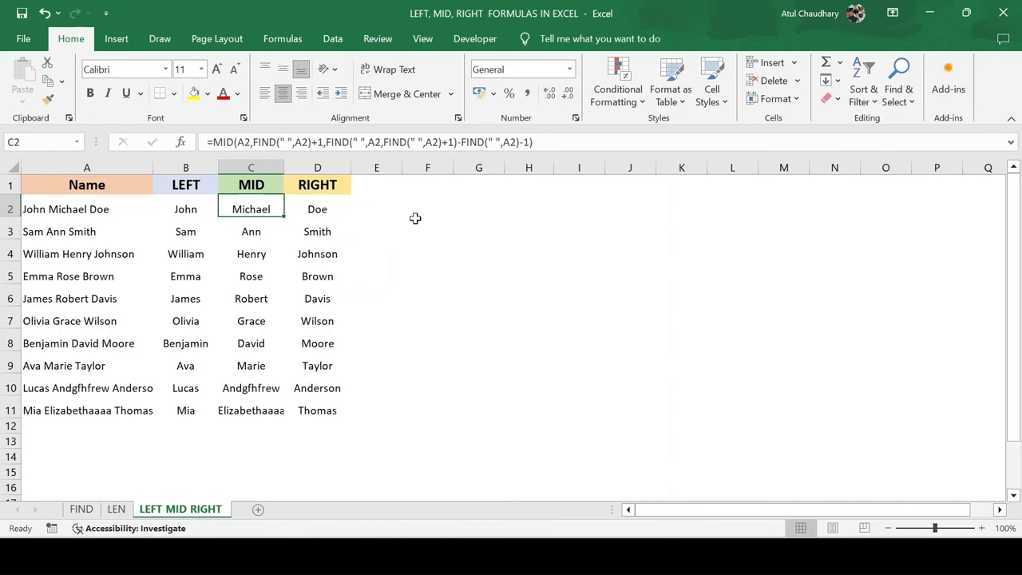
key(Left)
key(Left)
key(F2)
key(Left)
key(Left)
key(Left)
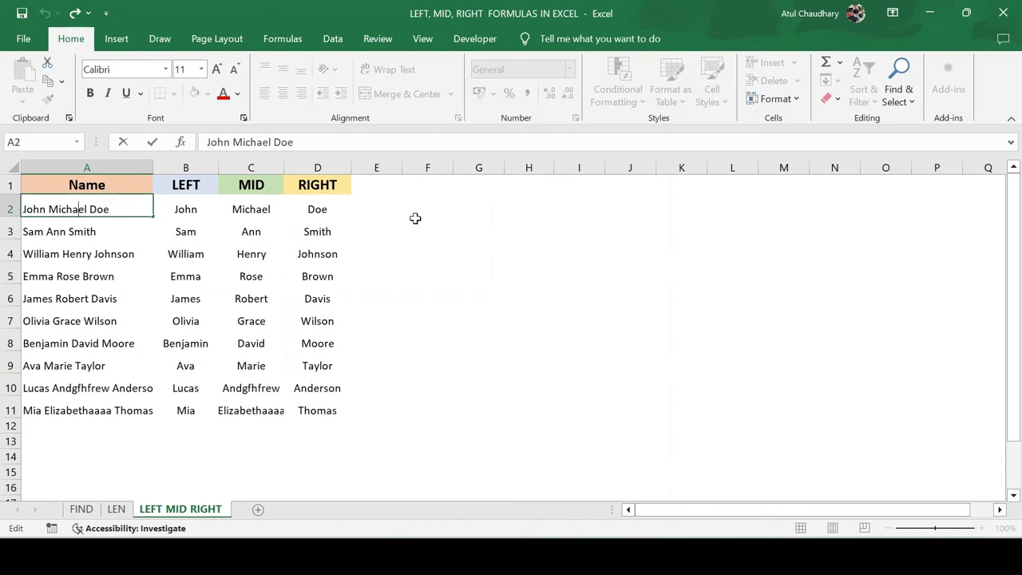
key(Right)
key(ctrl+shift+Left)
key(ctrl+shift+Left)
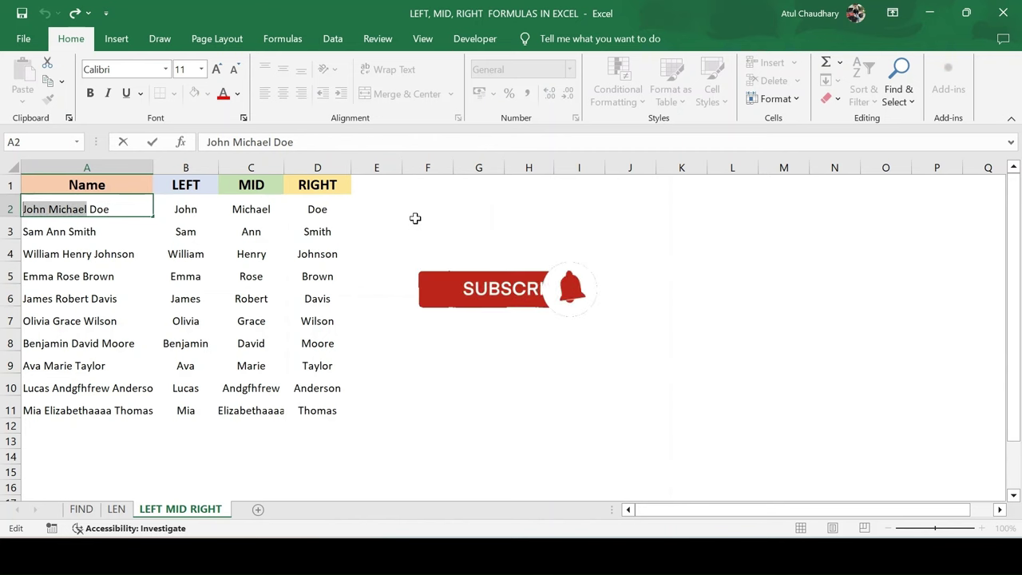
key(Right)
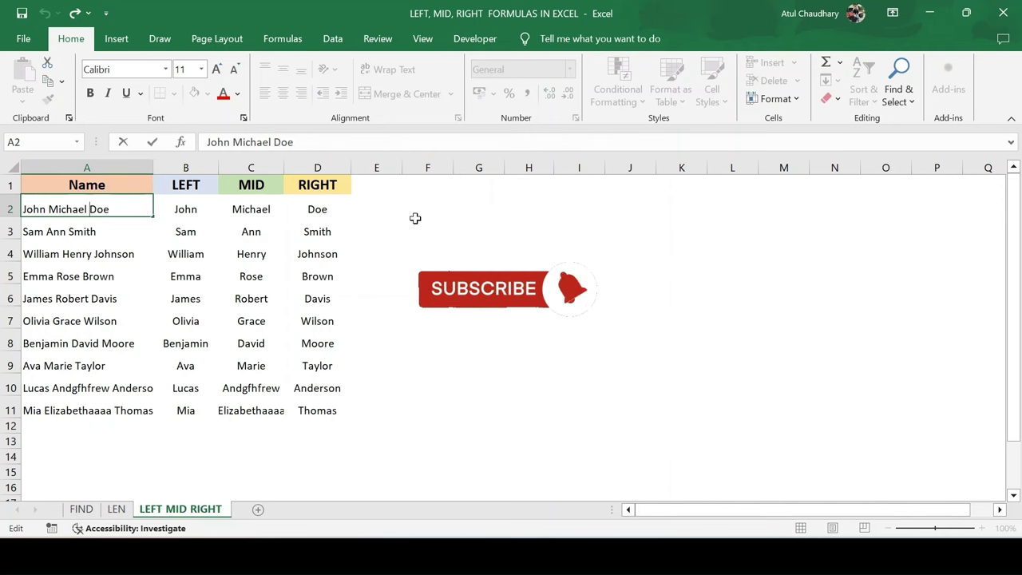
key(Escape)
key(Right)
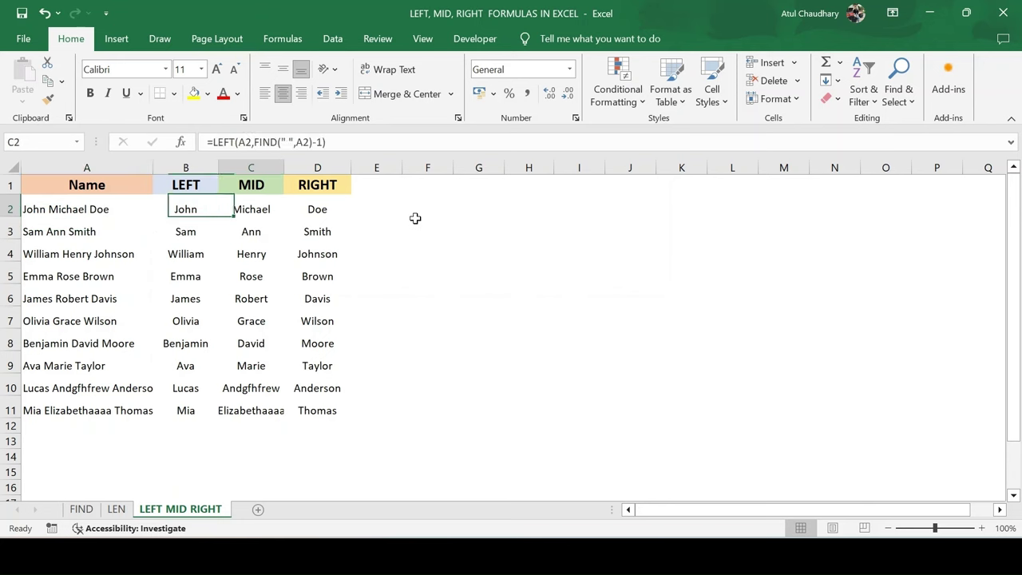
key(Right)
key(Right)
key(F2)
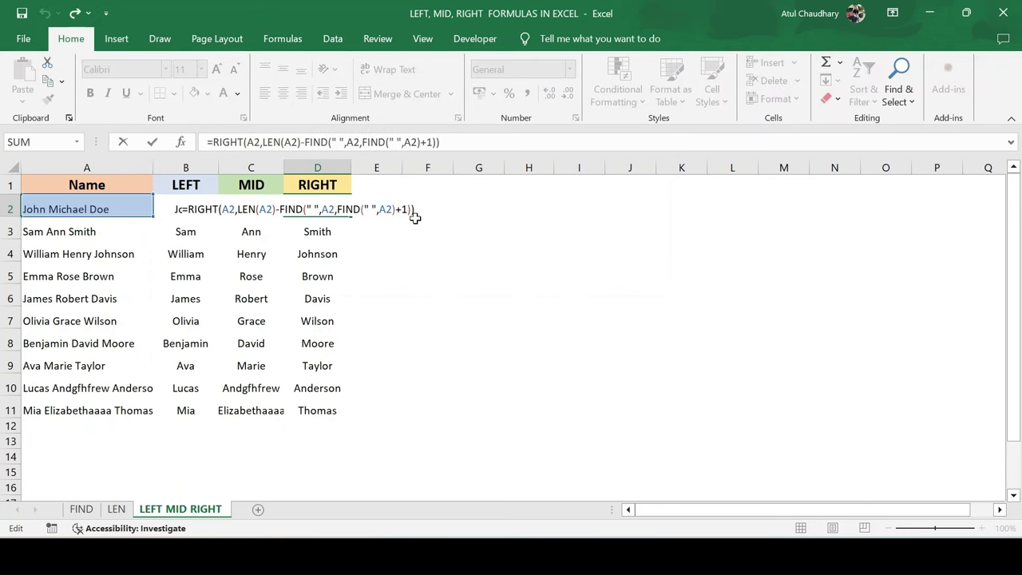
key(Escape)
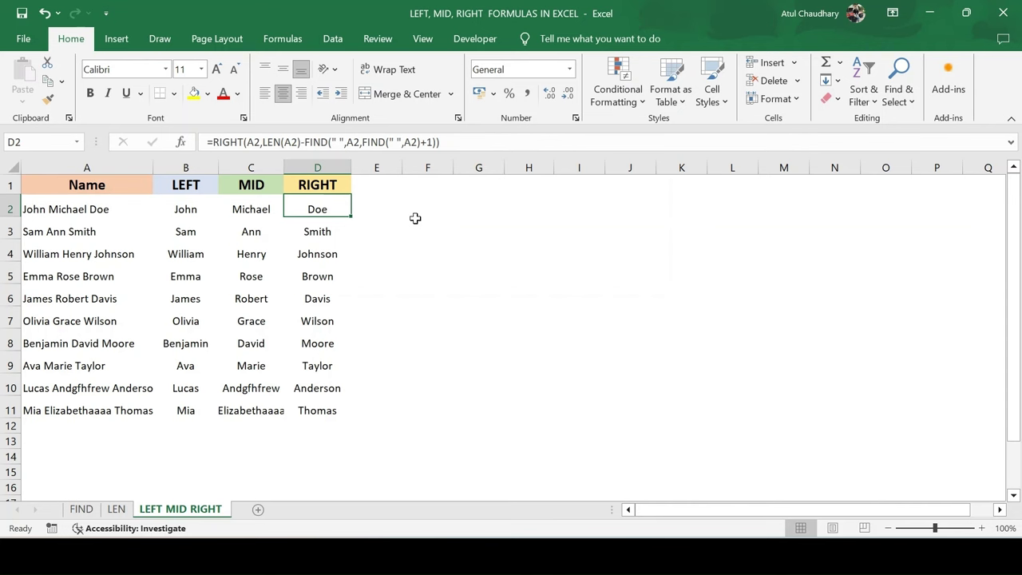
Step: Lengthen A2's surname to John Michael Doeee, removing a stray apostrophe
key(Left)
key(Left)
key(Left)
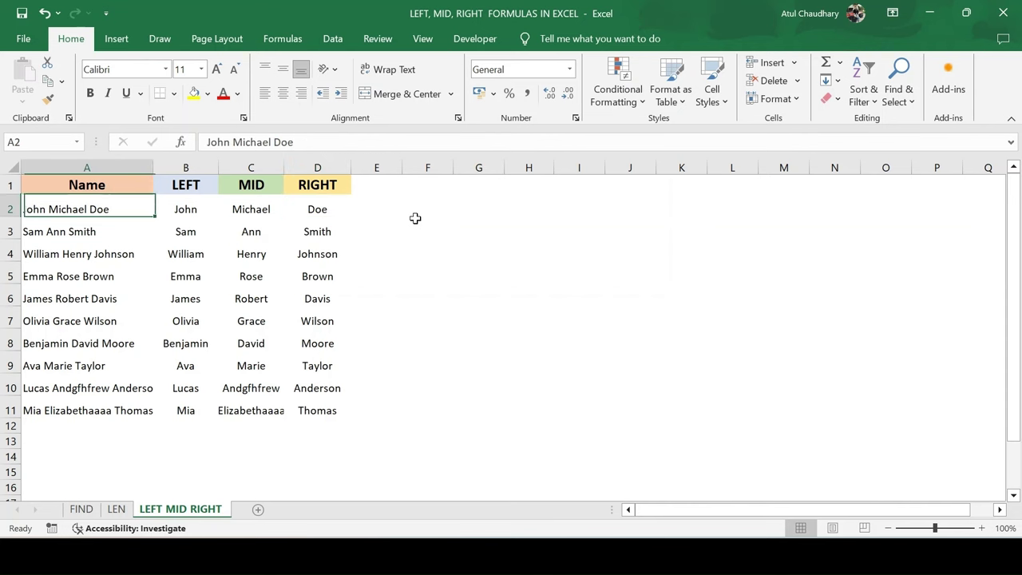
key(Down)
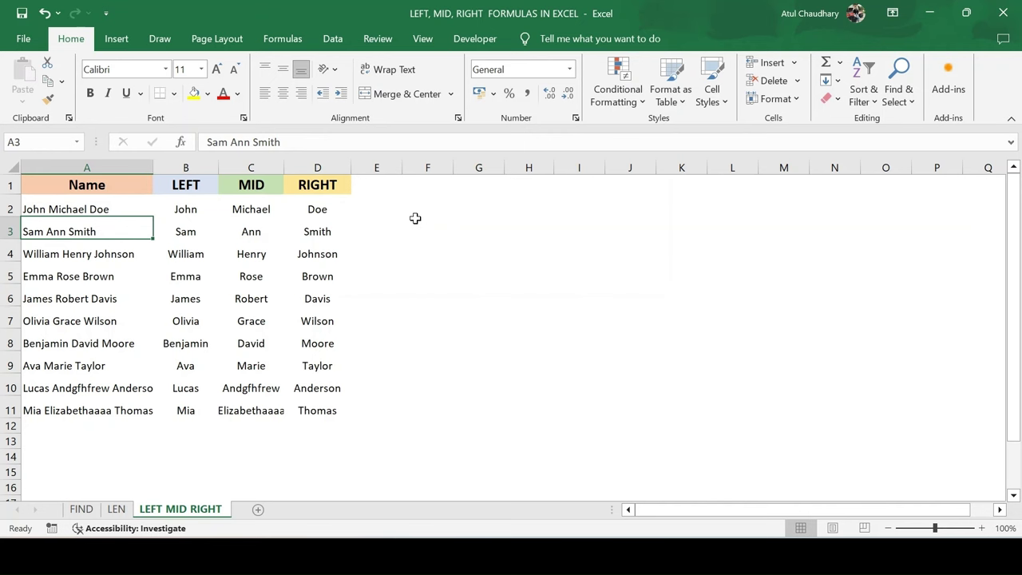
key(Up)
key(F2)
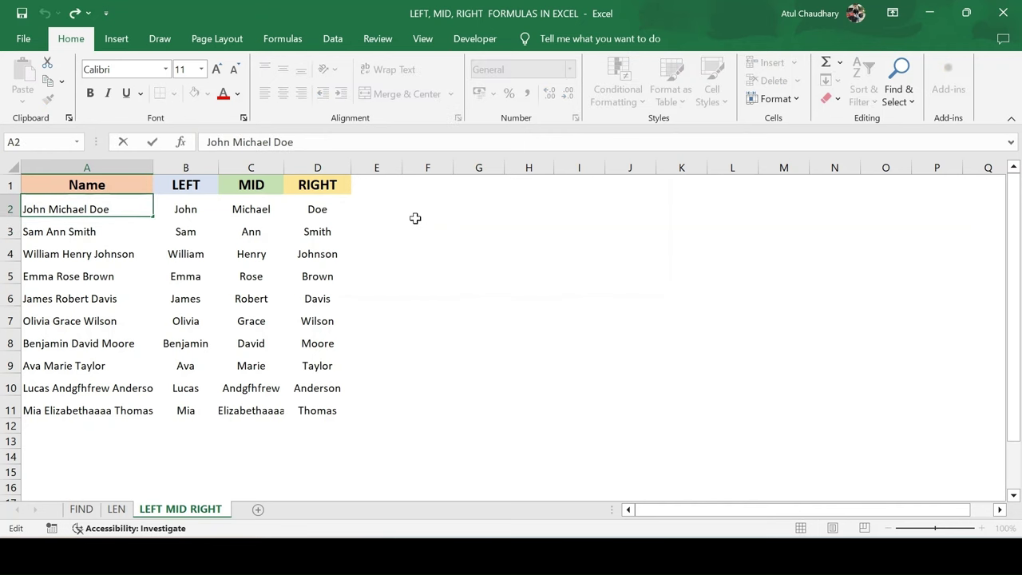
text(ee')
key(Return)
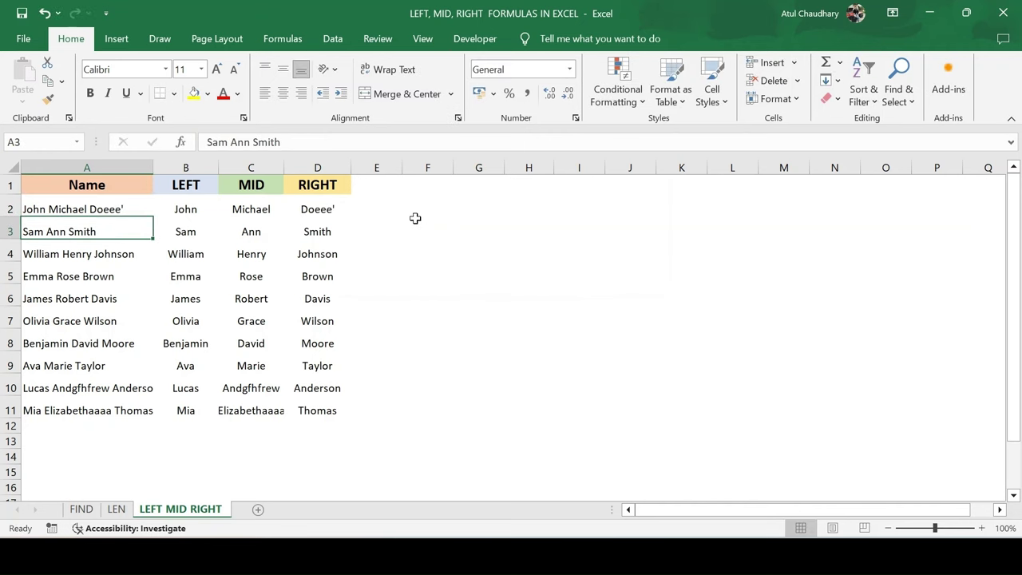
key(Up)
key(F2)
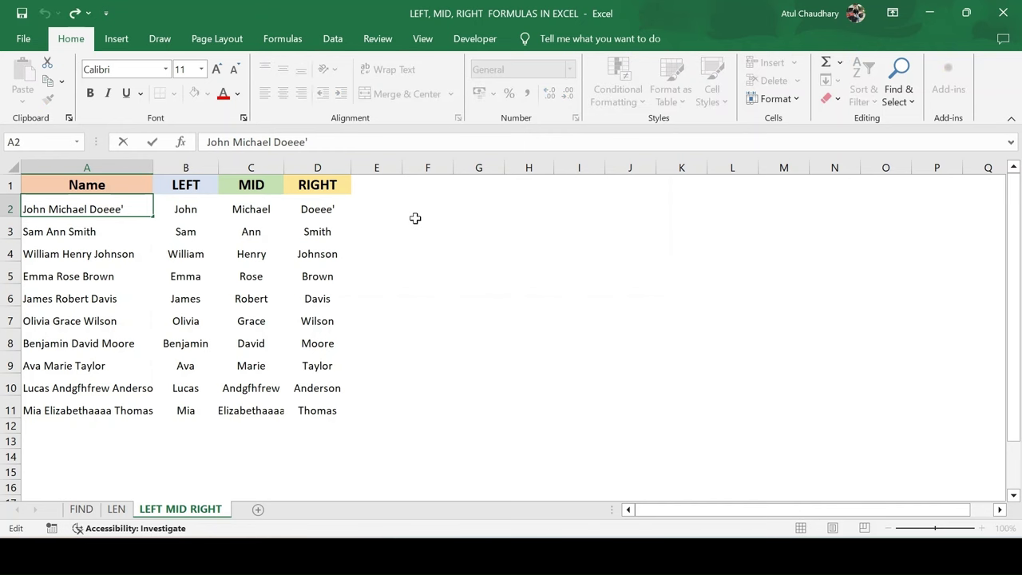
key(BackSpace)
key(ctrl+Return)
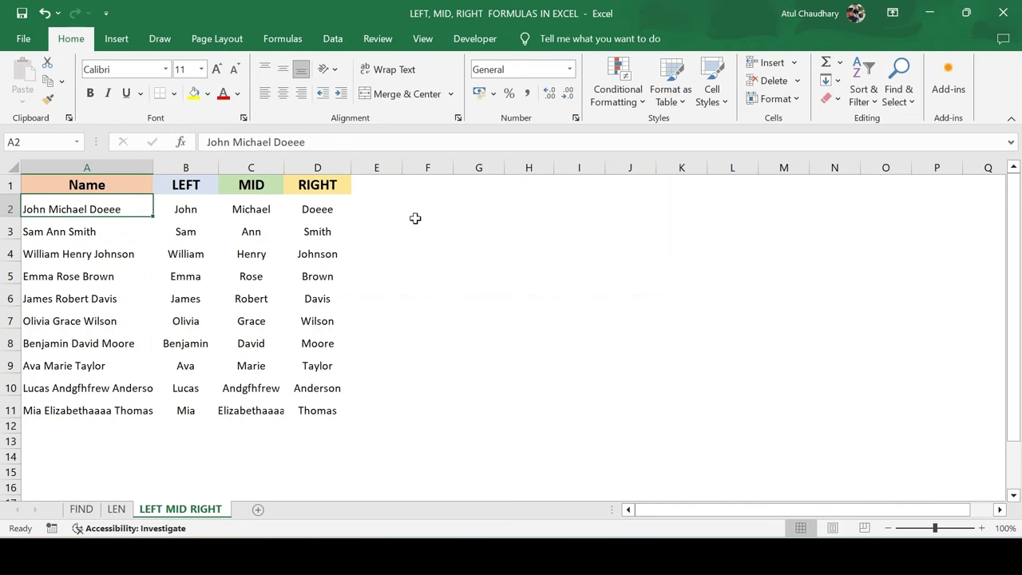
Step: Append hhaya so A2 reads John Michael Doeee hhaya and D2 recalculates
key(F2)
text( h)
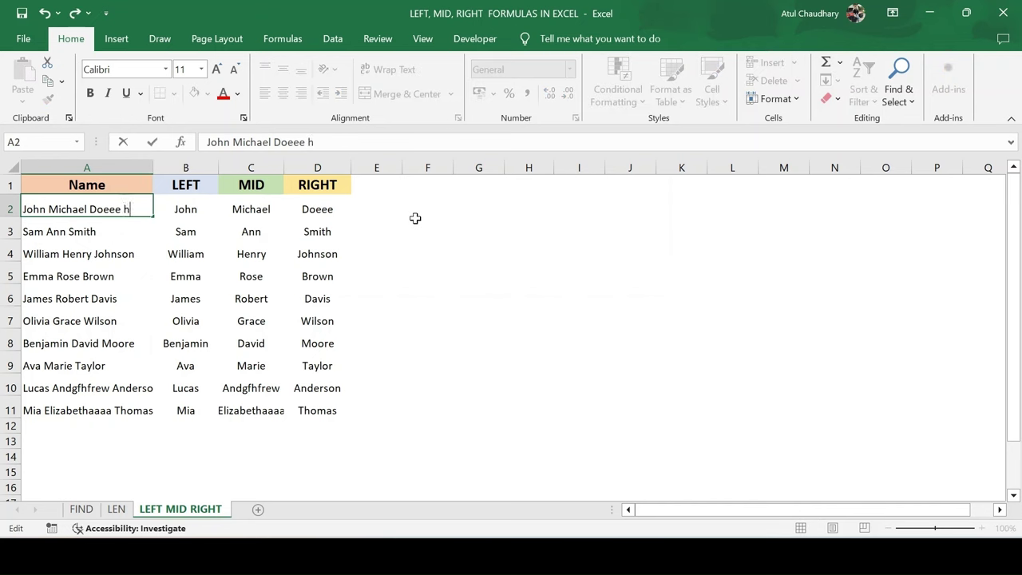
text(haya)
key(Return)
key(Up)
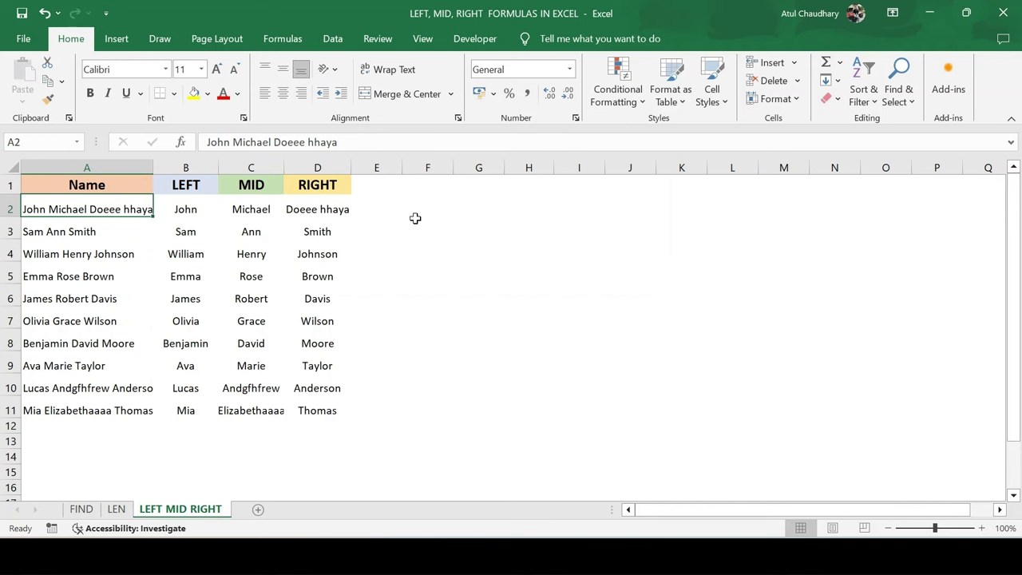
Step: Undo the last edit to A2, removing 'hhaya' from the surname
key(ctrl+z)
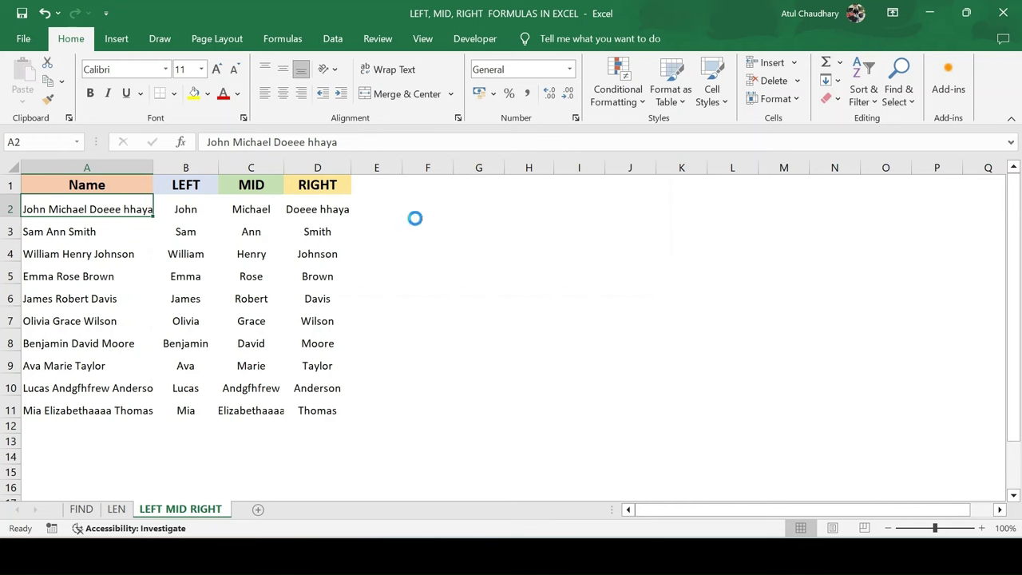